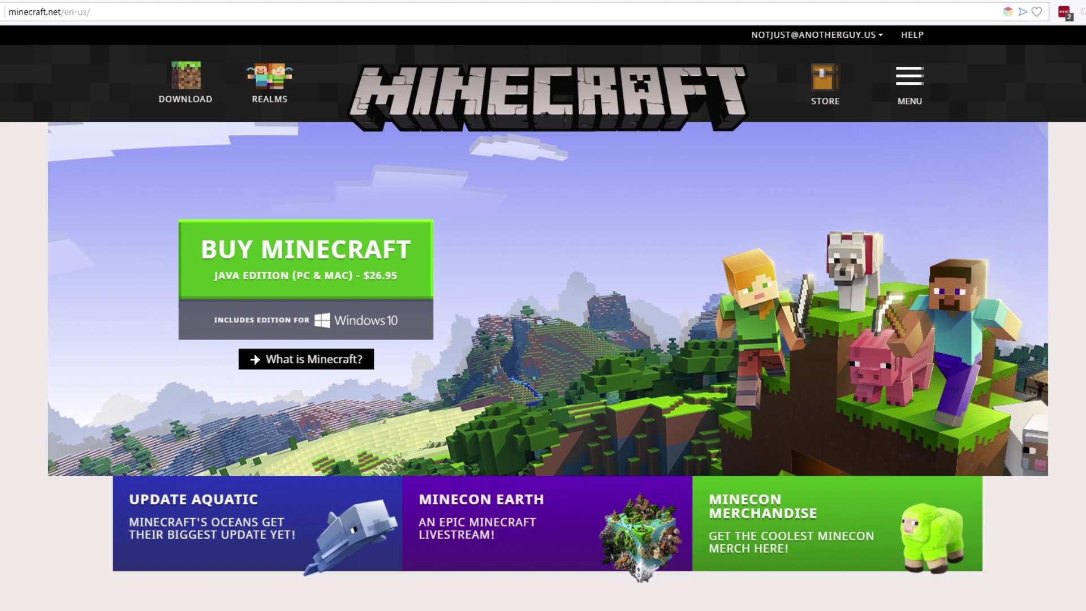
Look over the Minecraft home page, including the links in its expanded site navigation.
scroll(548, 349, down, 6)
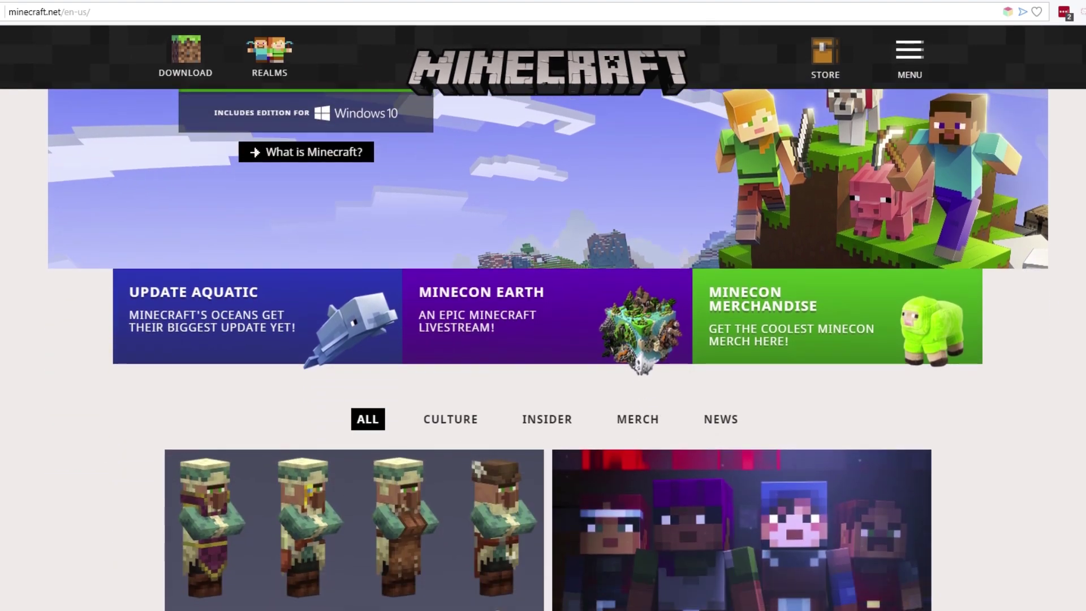
scroll(548, 350, up, 6)
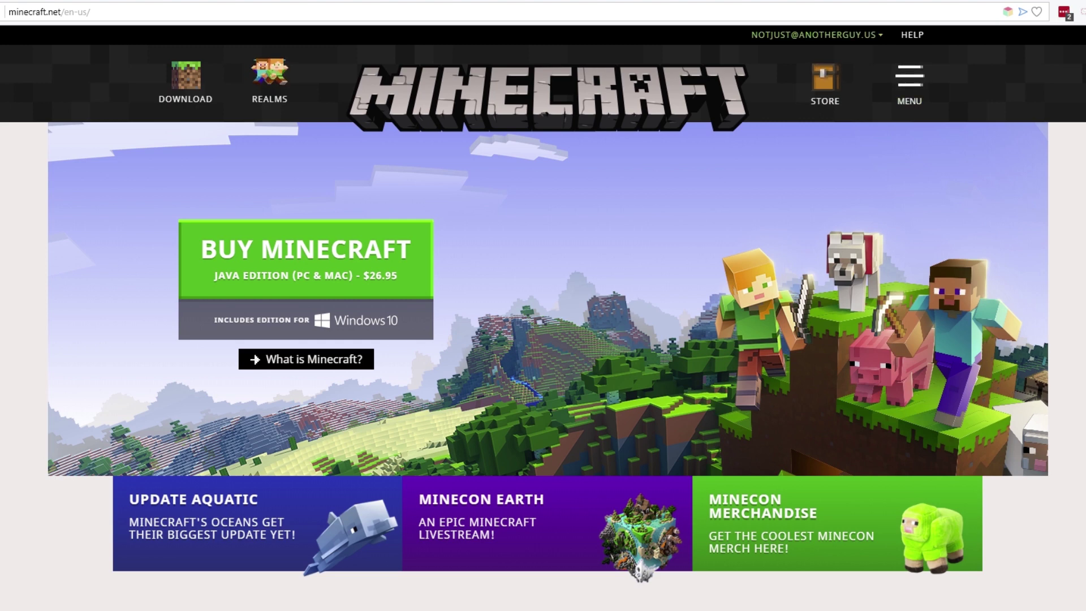
click(909, 84)
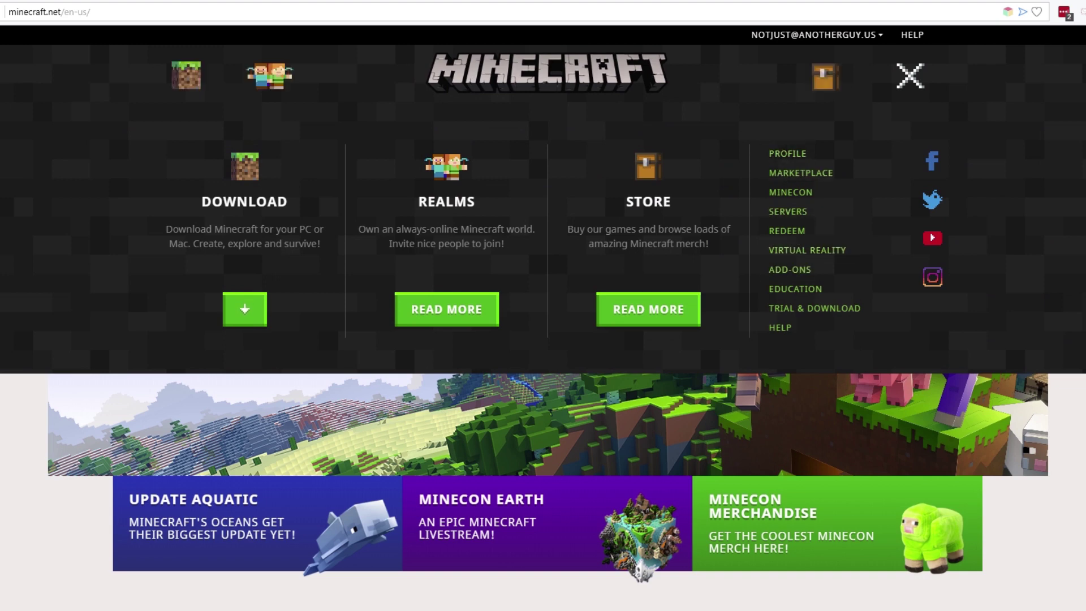
click(911, 77)
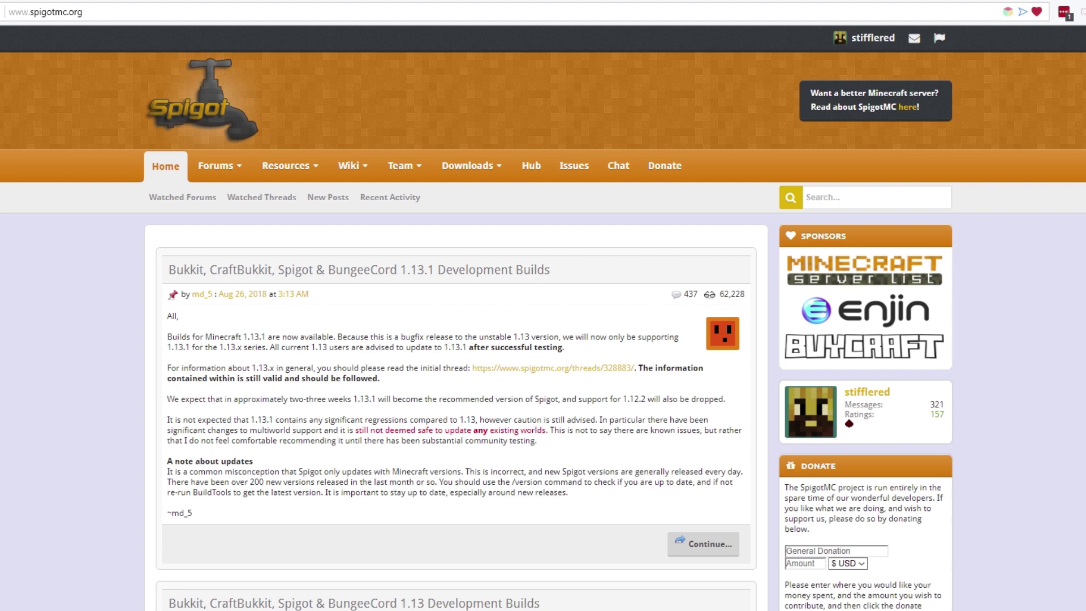
Highlight the spigotmc.org address of the Spigot home page.
drag(85, 12, 29, 12)
click(73, 271)
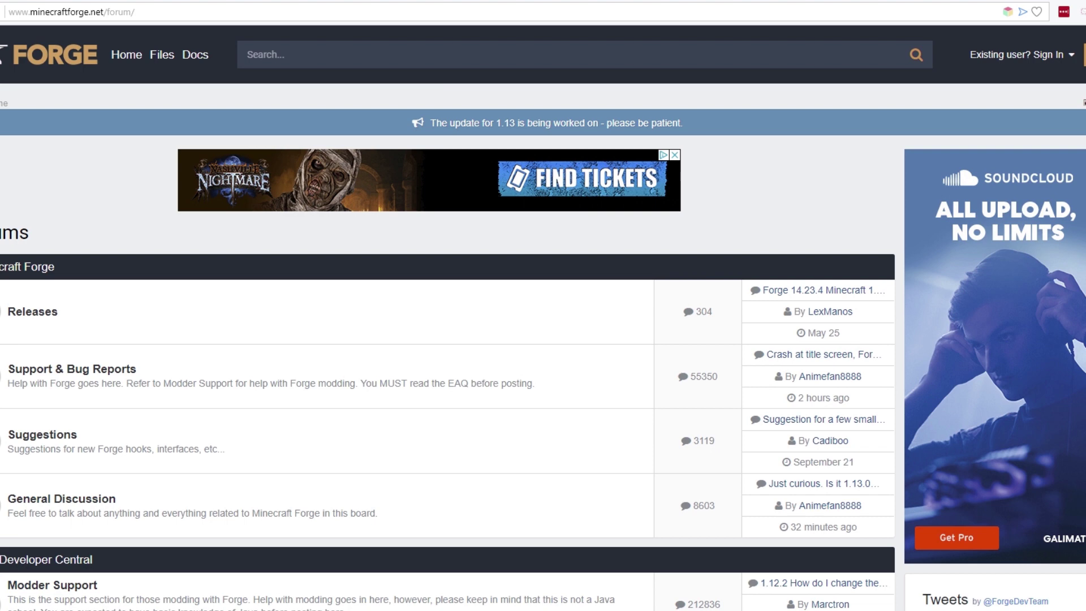
Examine the Minecraft Forge forum sections, from Releases through Developer Central to Minecraft General.
scroll(543, 316, down, 4)
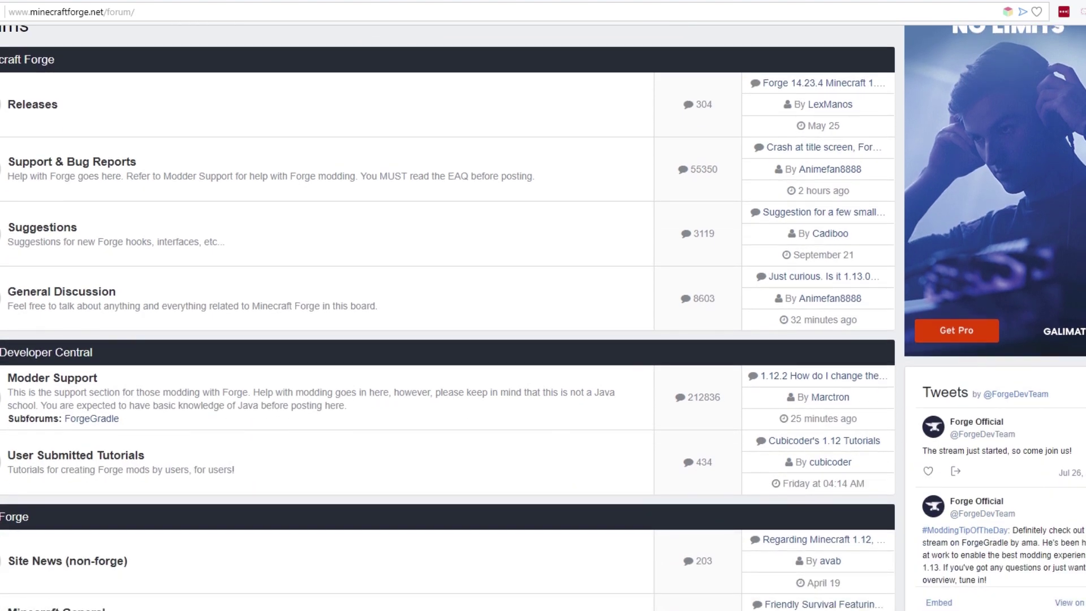
scroll(543, 317, down, 1)
scroll(543, 316, up, 4)
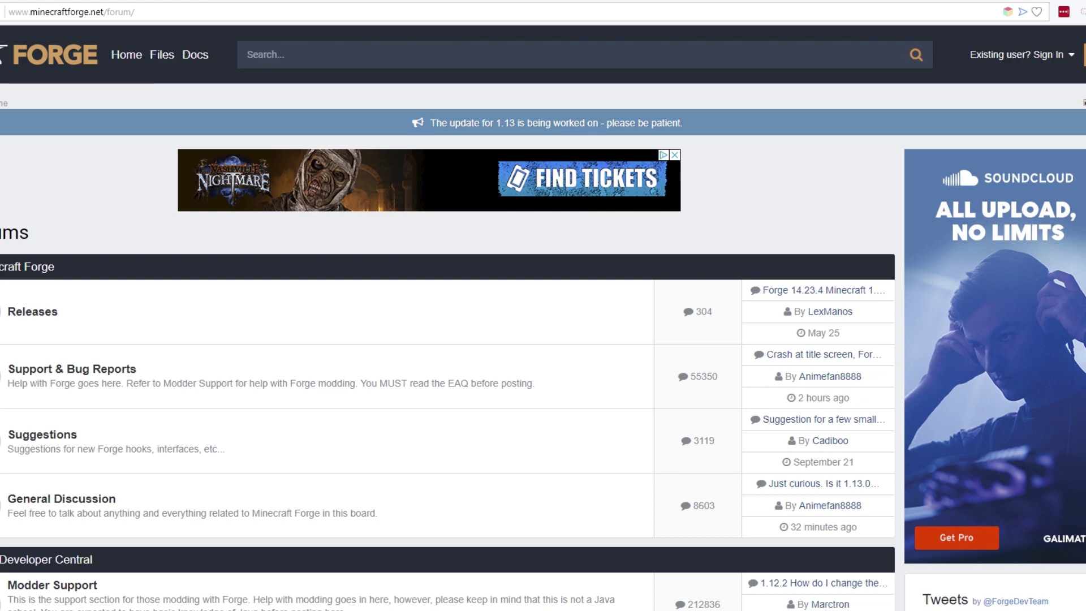
scroll(543, 317, down, 8)
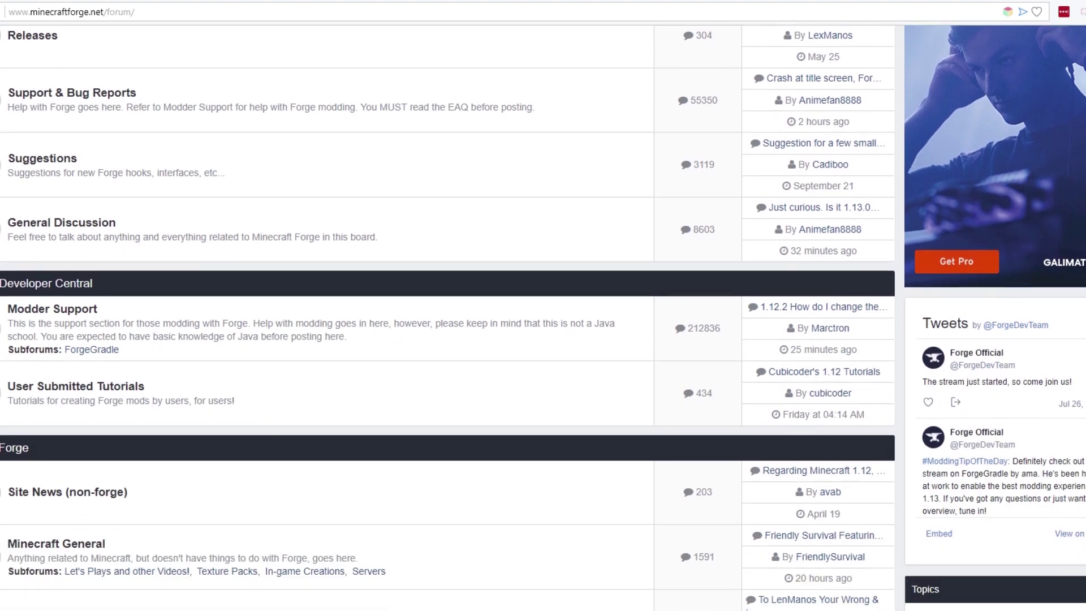
scroll(449, 317, down, 4)
scroll(448, 317, up, 8)
scroll(448, 317, up, 4)
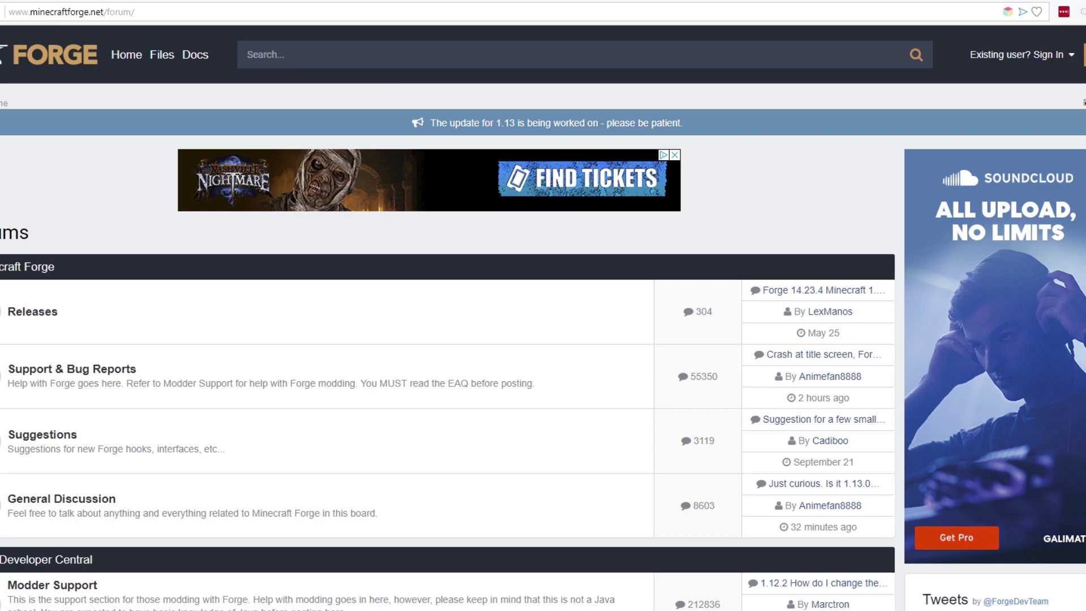
Switch from the Forge forum to the Spigot home page and on to the PaperMC documentation.
key(ctrl+Tab)
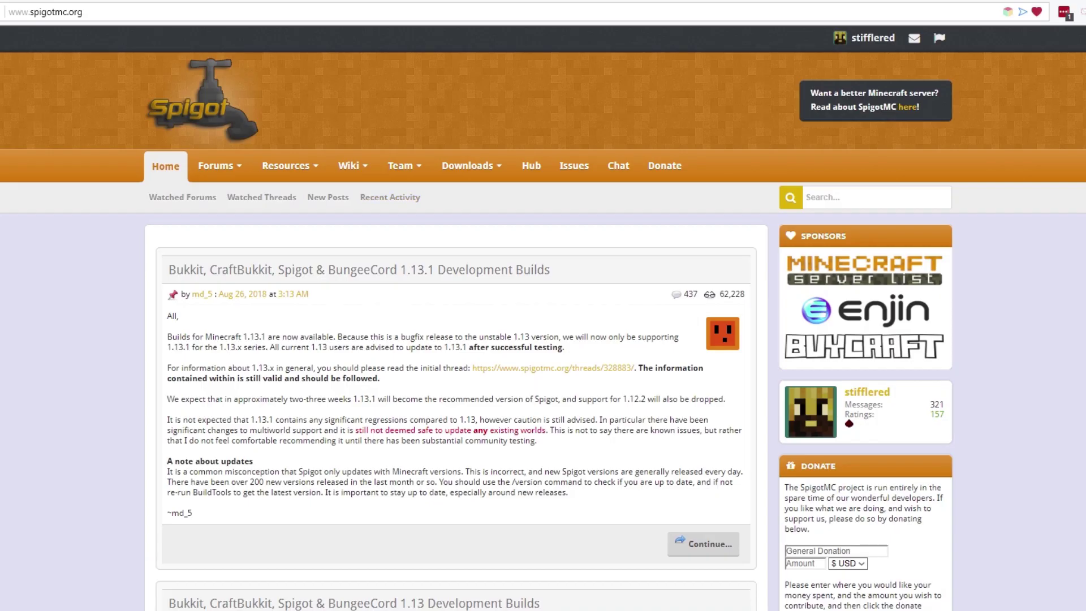
key(ctrl+Tab)
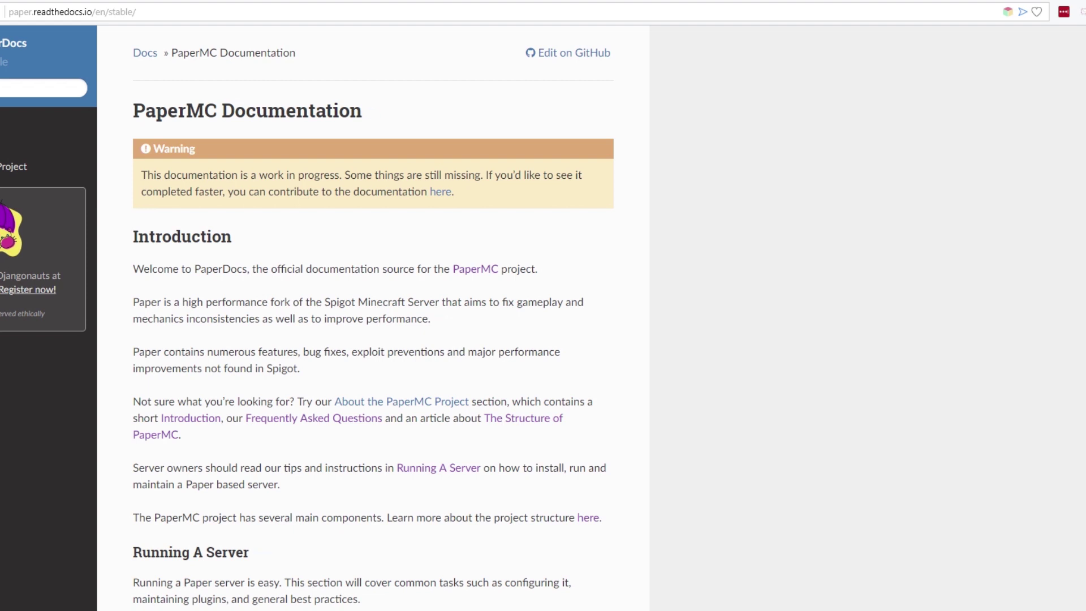
key(ctrl+Tab)
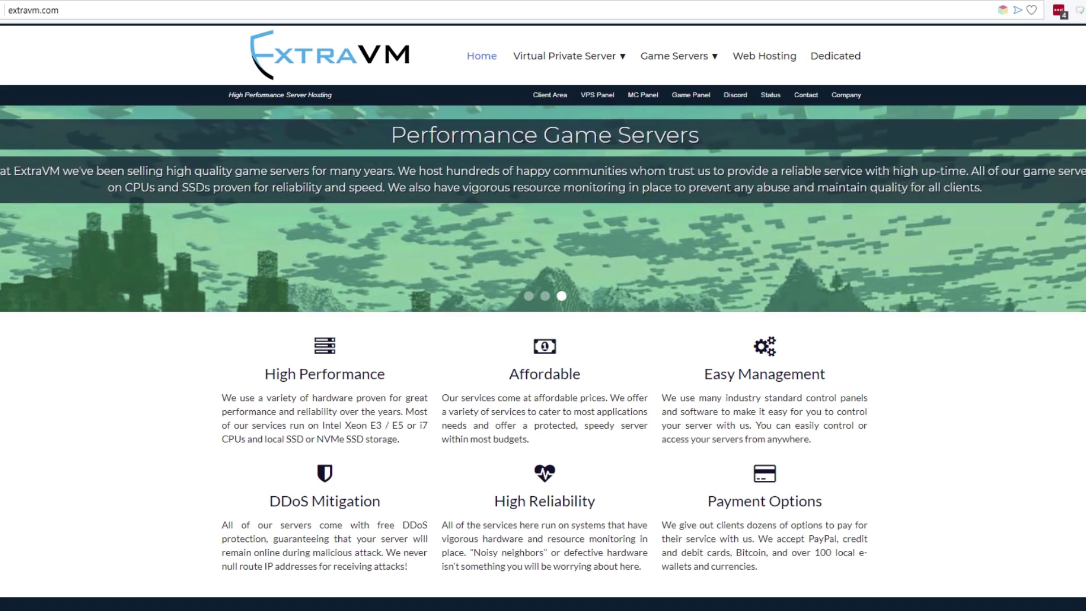
Review the ExtraVM home page's service features and its KVM VPS, OpenVZ VPS and Minecraft plans.
mouse_move(568, 55)
scroll(543, 317, down, 2)
scroll(543, 317, down, 8)
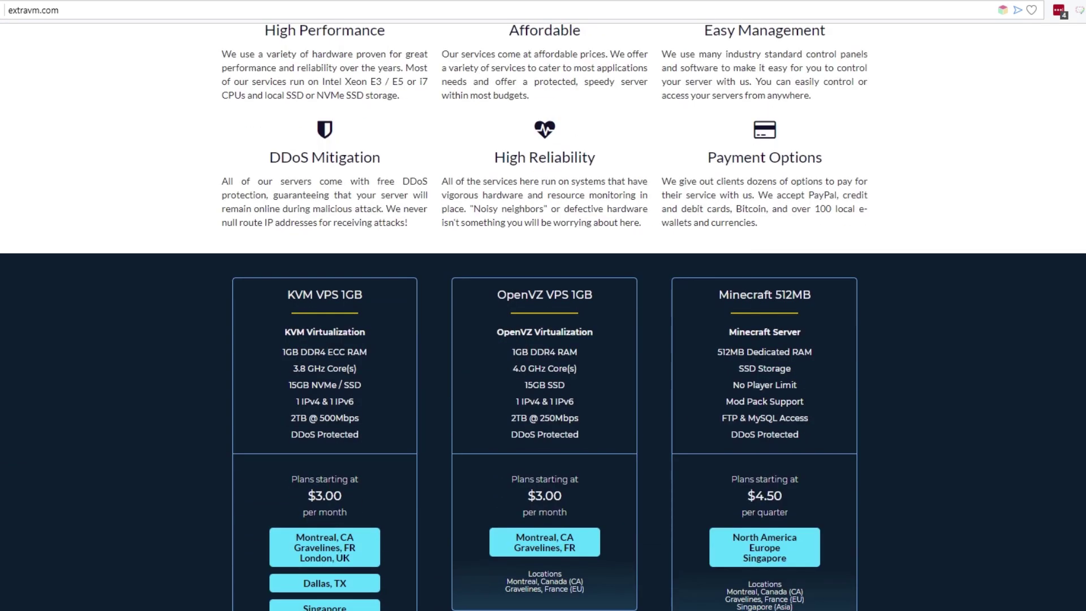
scroll(543, 317, up, 8)
scroll(543, 316, up, 1)
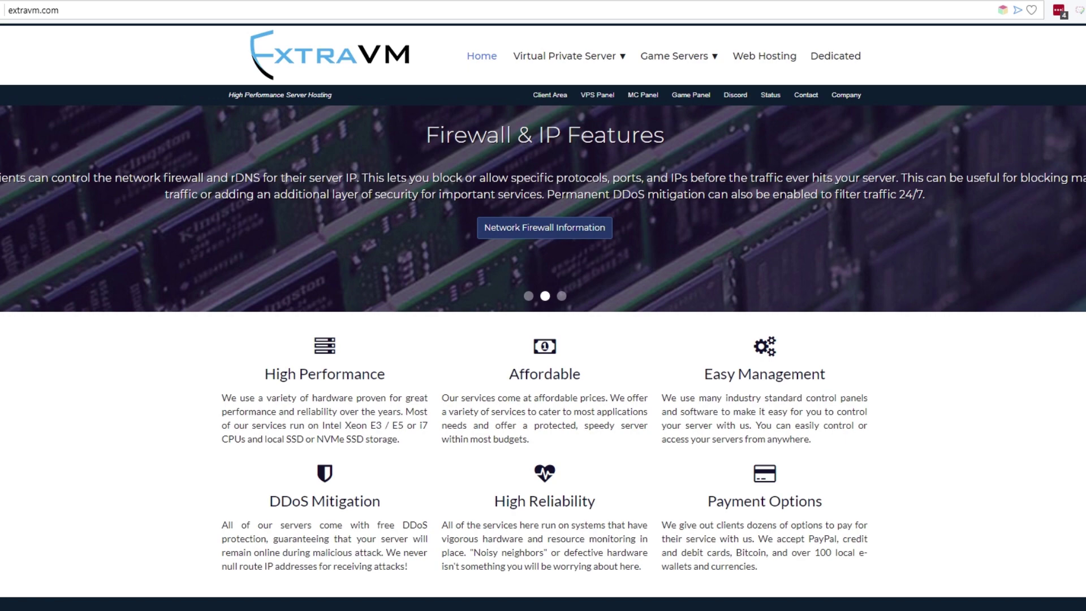
scroll(543, 317, down, 3)
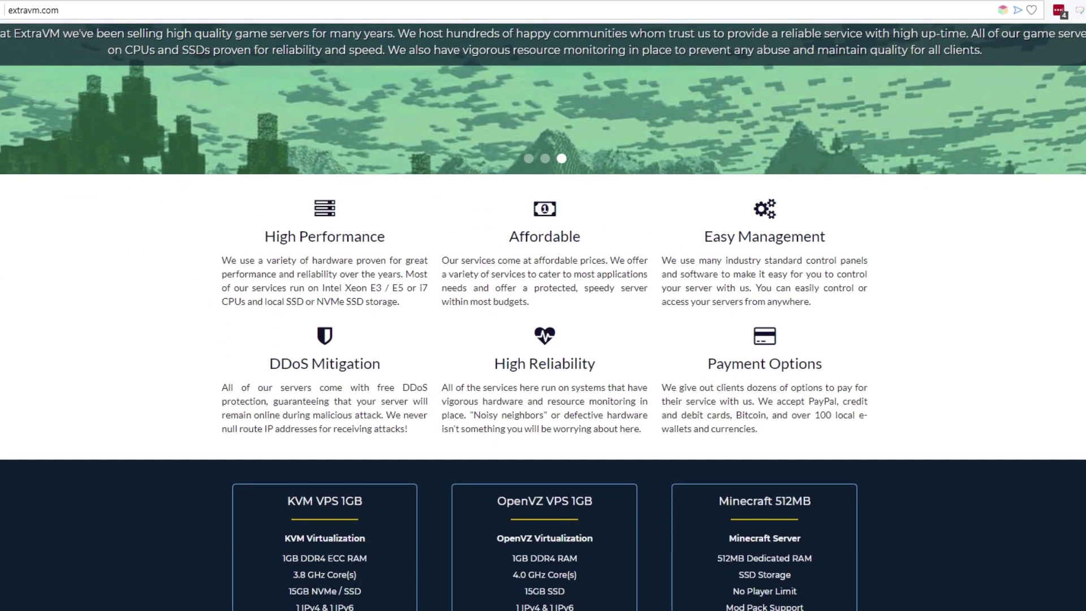
scroll(543, 317, down, 3)
scroll(543, 317, up, 5)
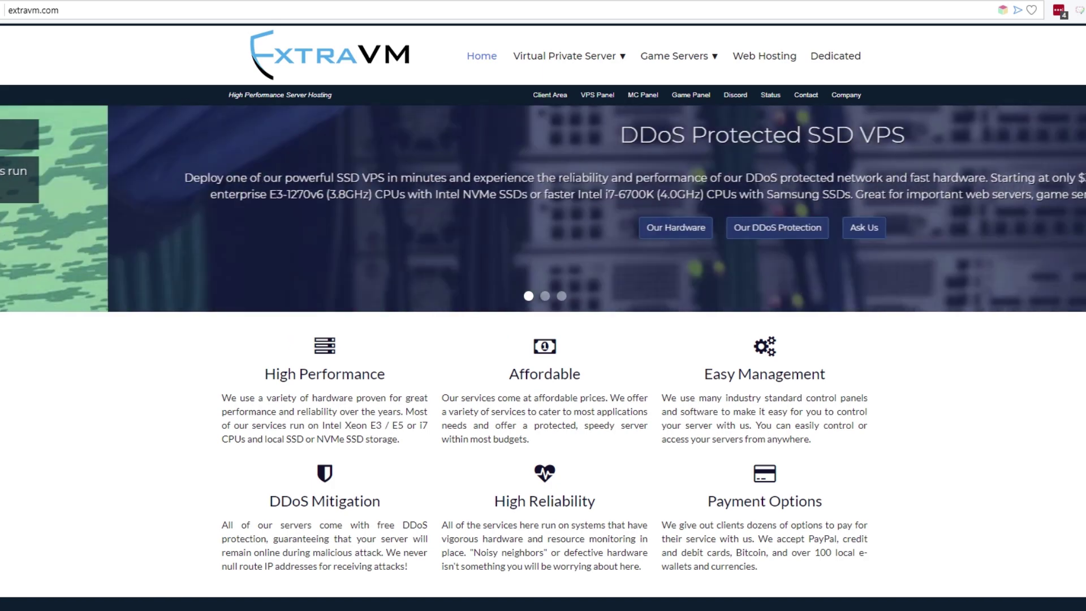
Open ExtraVM's Minecraft Servers page and go through the server plans down to the Minecraft Dedicated offer.
mouse_move(678, 56)
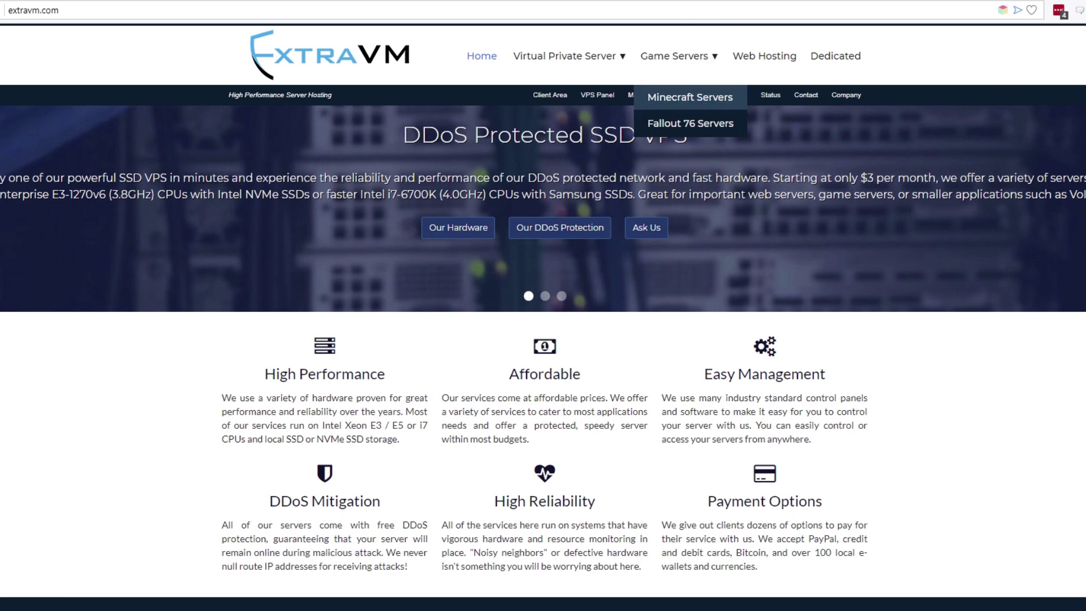
click(690, 97)
scroll(543, 317, down, 8)
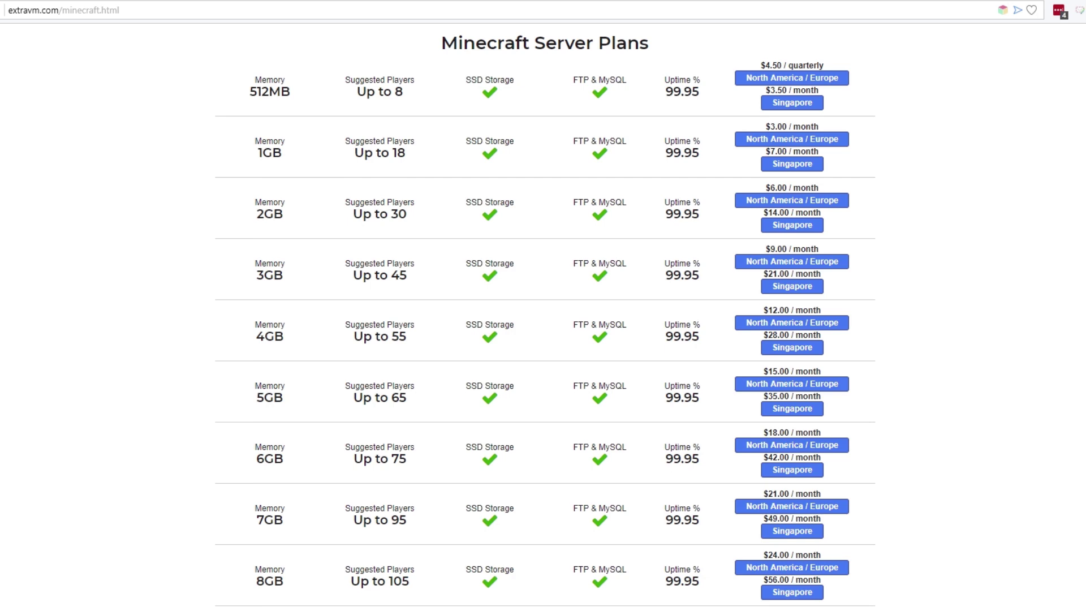
scroll(546, 314, down, 4)
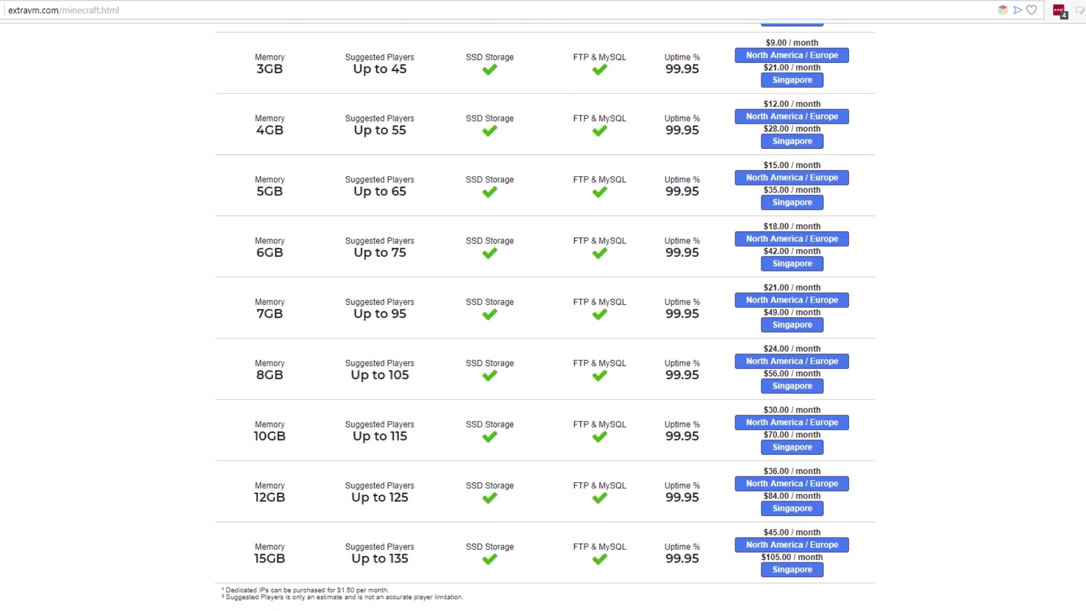
scroll(546, 317, down, 1)
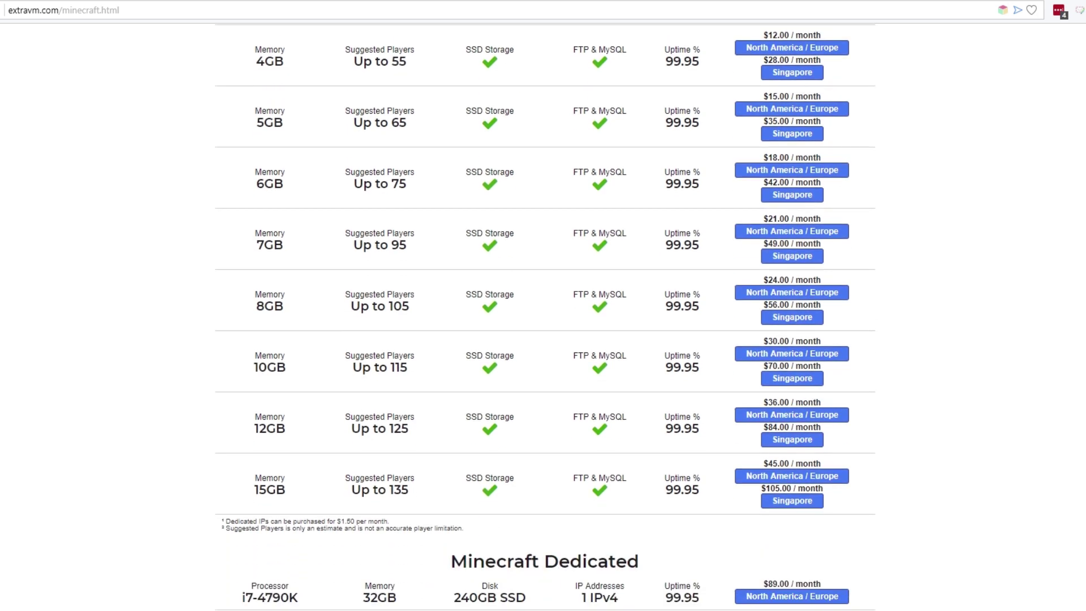
Review the smaller Minecraft server plans and the hosting features described above them.
scroll(545, 317, up, 6)
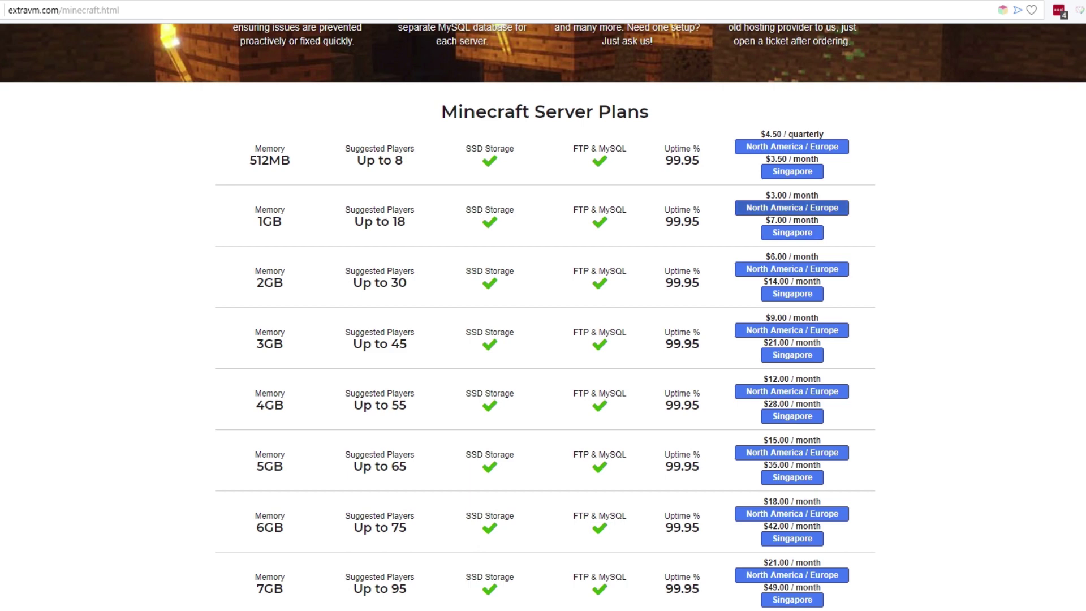
scroll(543, 317, up, 2)
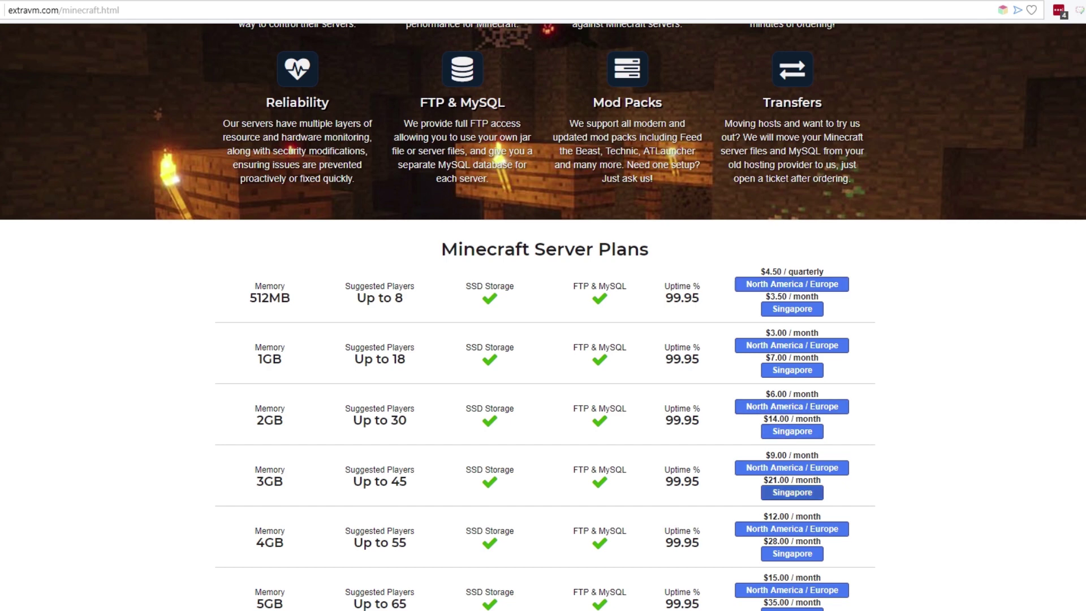
scroll(793, 493, down, 3)
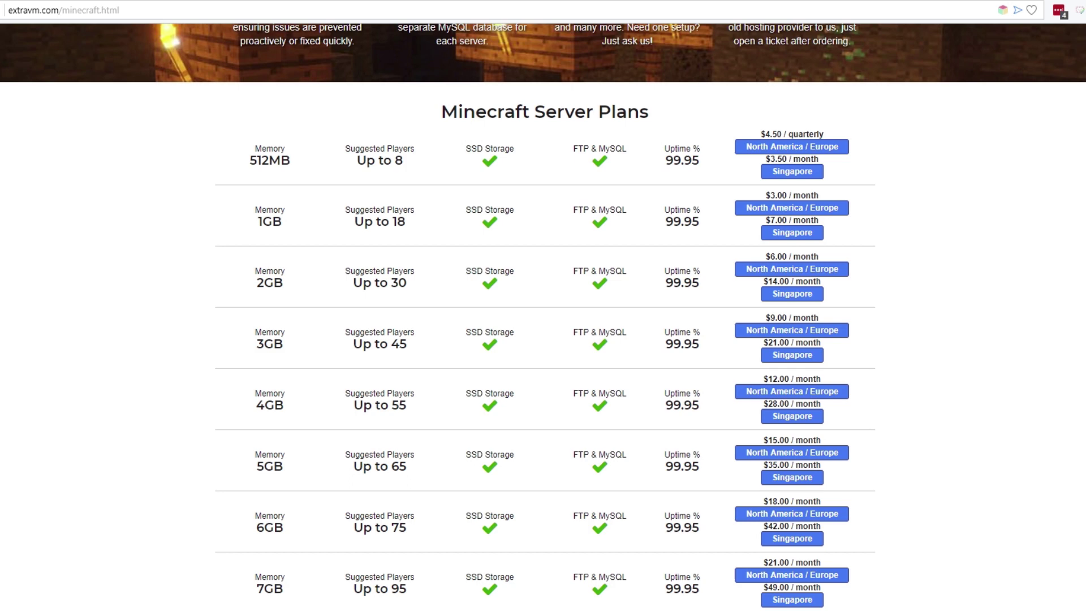
scroll(544, 317, up, 1)
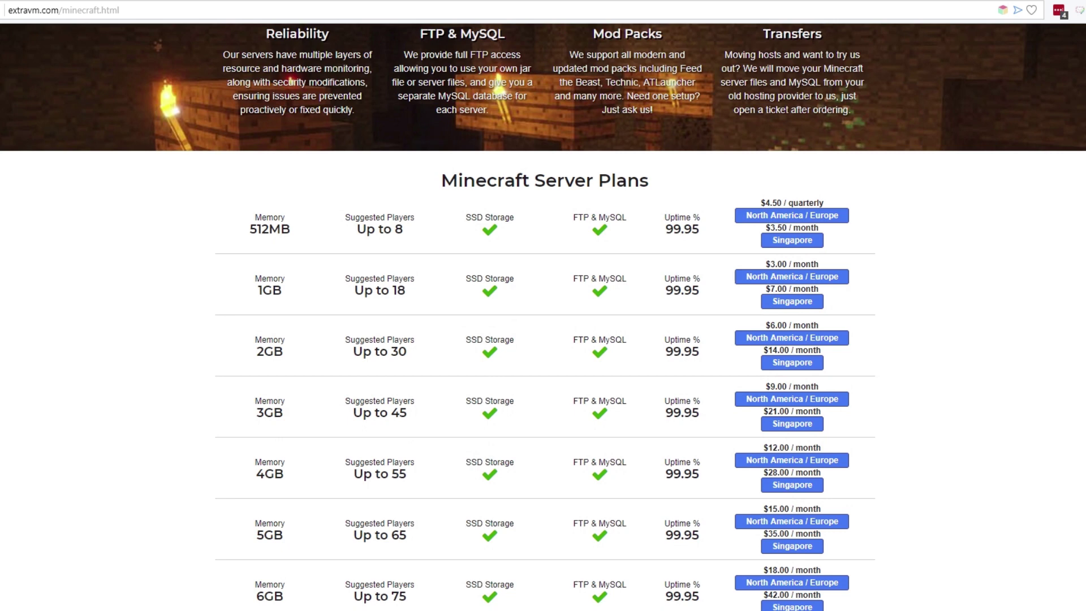
scroll(544, 317, up, 1)
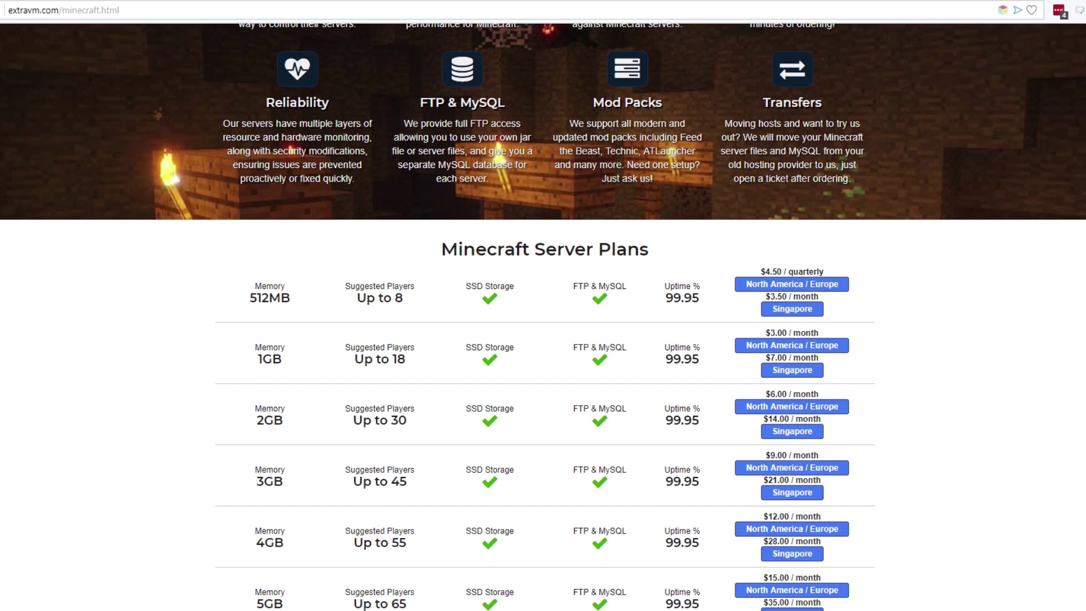
scroll(543, 317, down, 1)
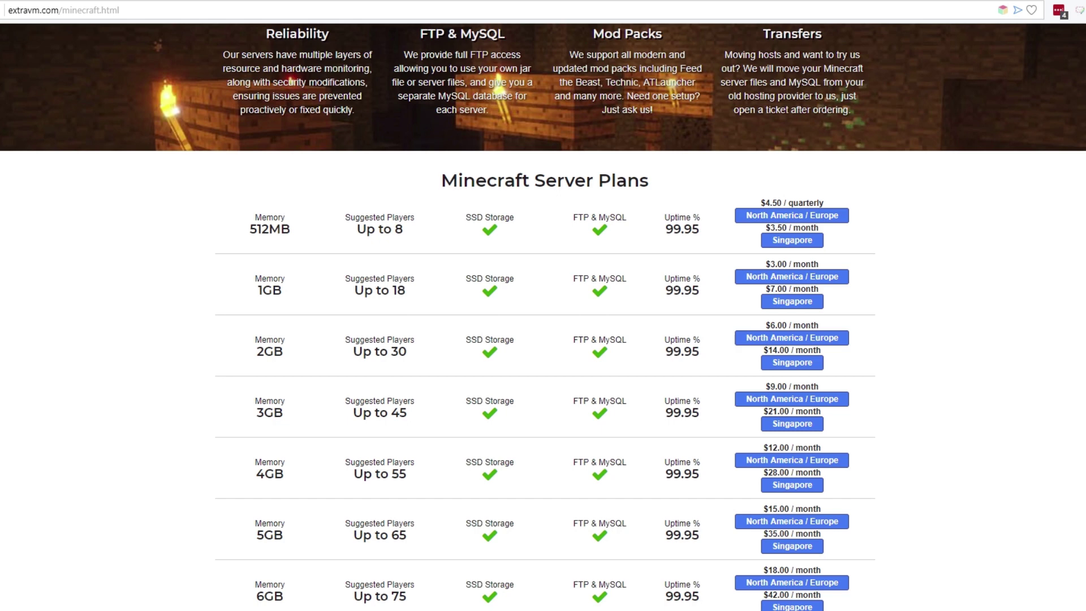
Highlight the memory and the suggested players of the 512MB Minecraft plan.
drag(254, 217, 290, 230)
click(292, 232)
drag(345, 217, 403, 231)
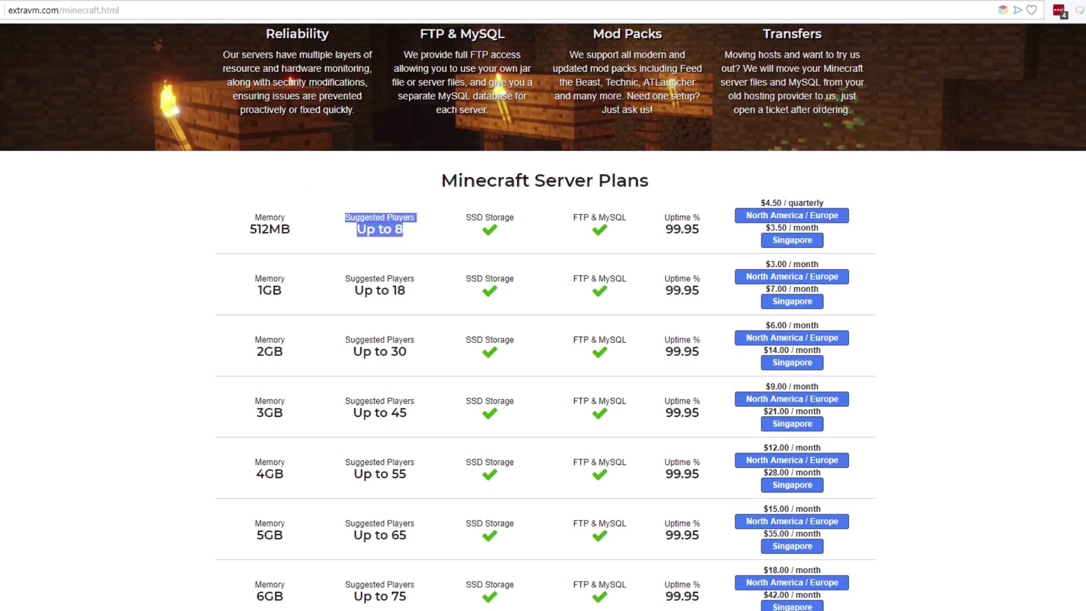
click(408, 230)
drag(256, 229, 282, 229)
click(282, 229)
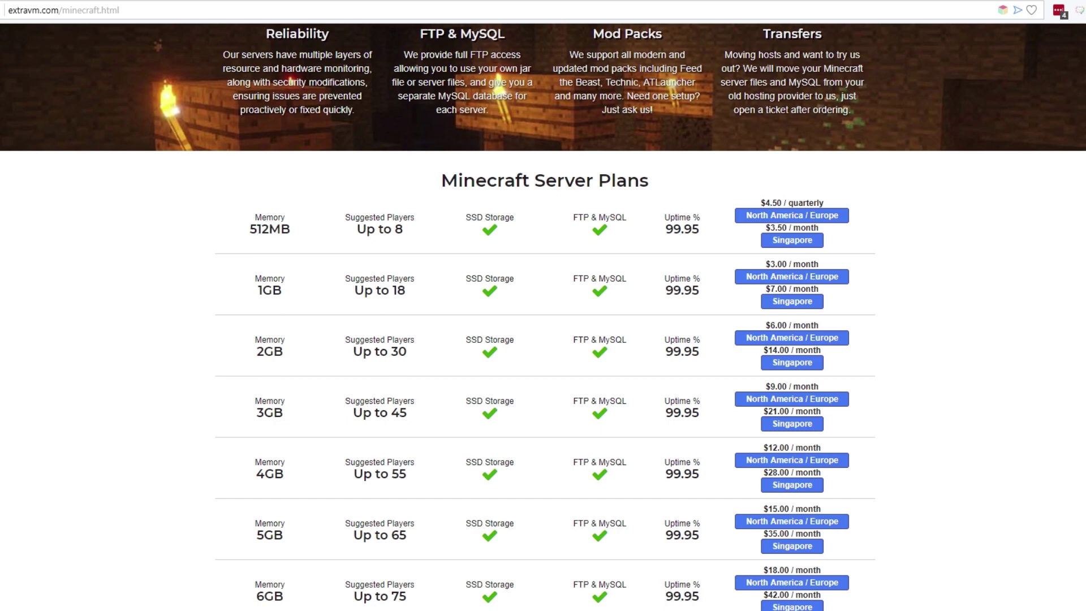
Examine the 512MB plan's full row of specifications, highlighting its memory, suggested players and uptime.
scroll(543, 317, down, 3)
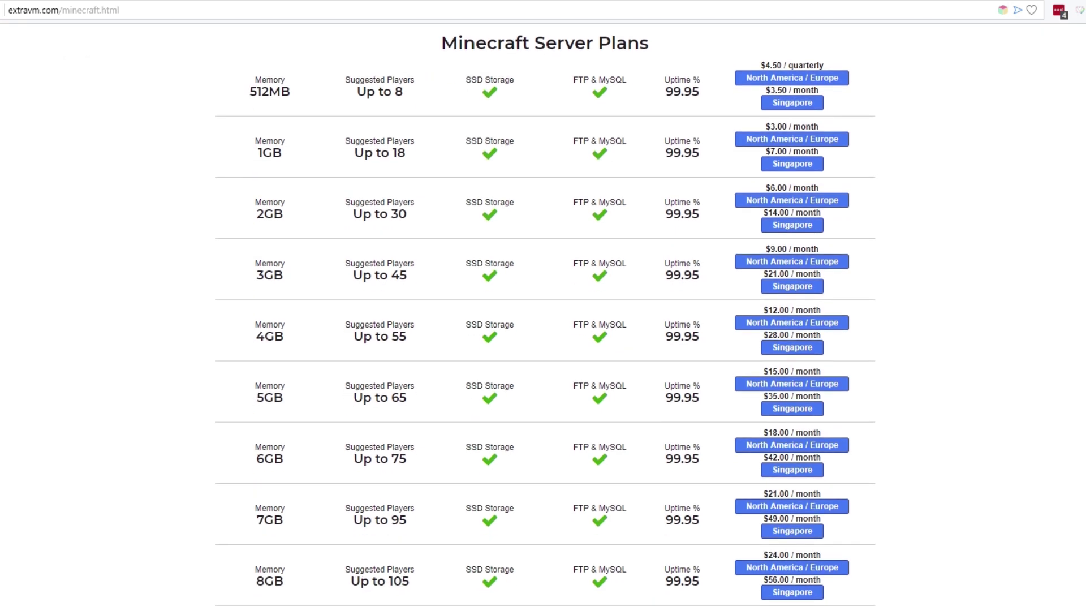
mouse_move(404, 91)
mouse_down()
mouse_move(349, 80)
mouse_move(404, 92)
mouse_up()
click(350, 80)
click(404, 91)
drag(257, 91, 280, 92)
click(280, 92)
drag(254, 78, 701, 94)
click(702, 94)
drag(405, 93, 345, 79)
click(357, 56)
Highlight the memory and the suggested players of the 2GB Minecraft plan.
drag(255, 199, 408, 215)
click(407, 215)
drag(352, 214, 406, 215)
click(405, 215)
drag(406, 215, 353, 214)
click(354, 215)
Highlight the suggested players of the 3GB plan, and its whole row including the monthly prices.
drag(407, 276, 344, 263)
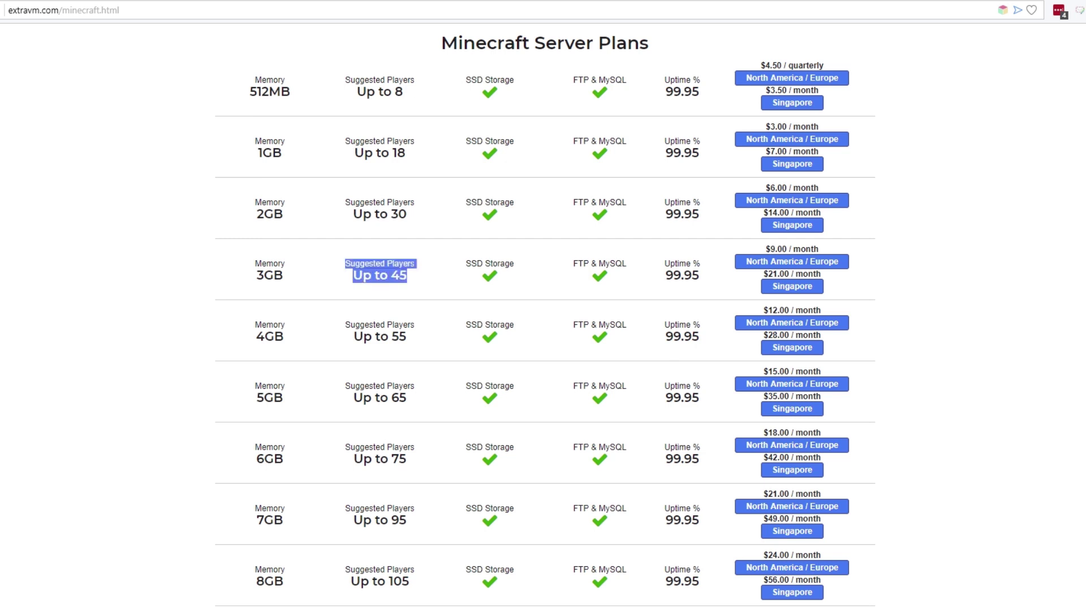
click(337, 268)
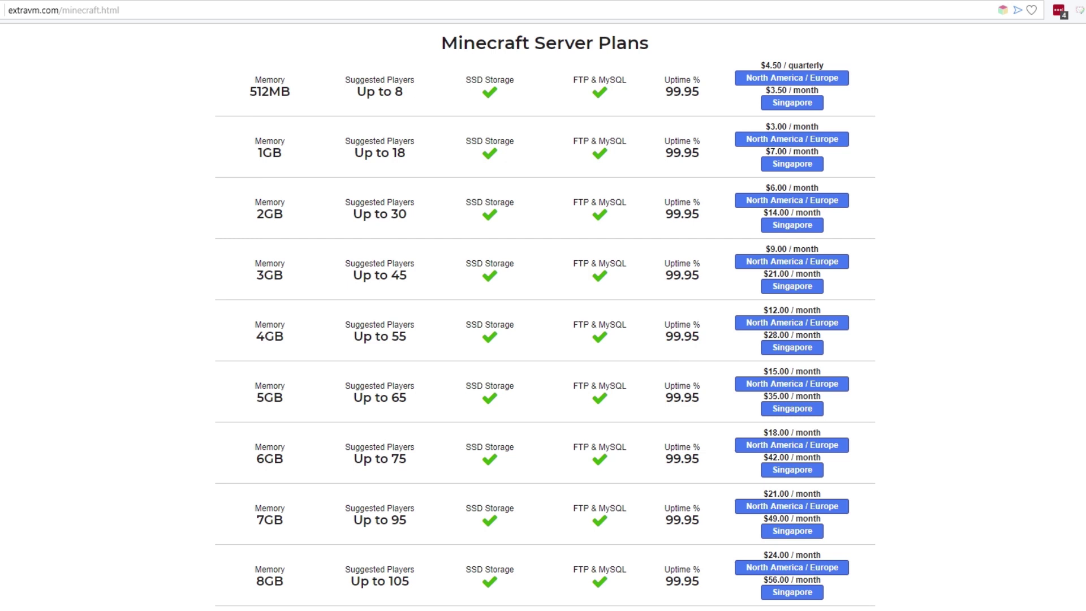
drag(255, 263, 821, 274)
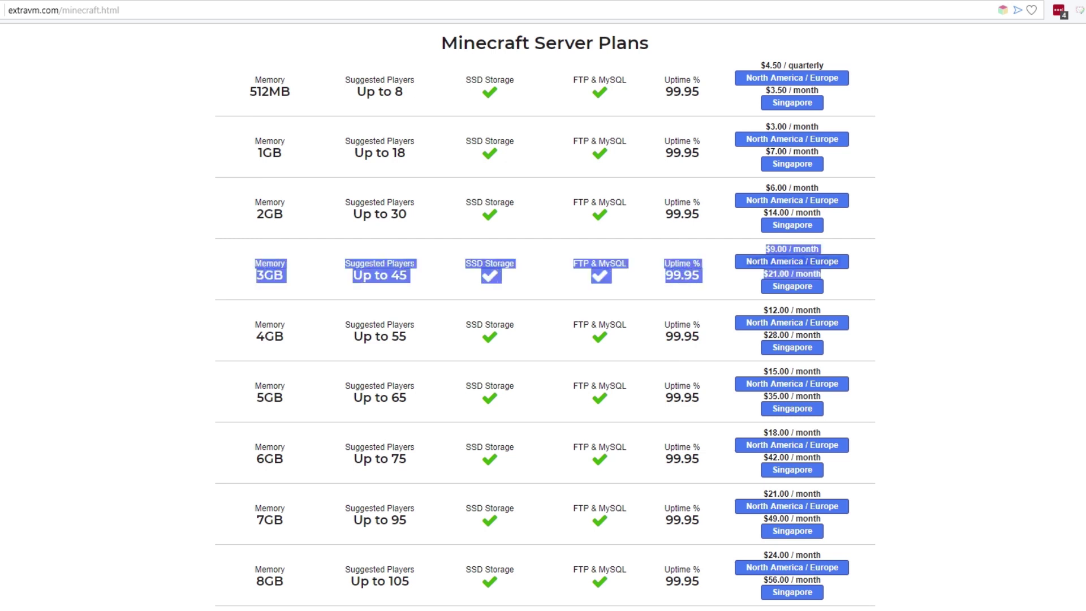
click(838, 276)
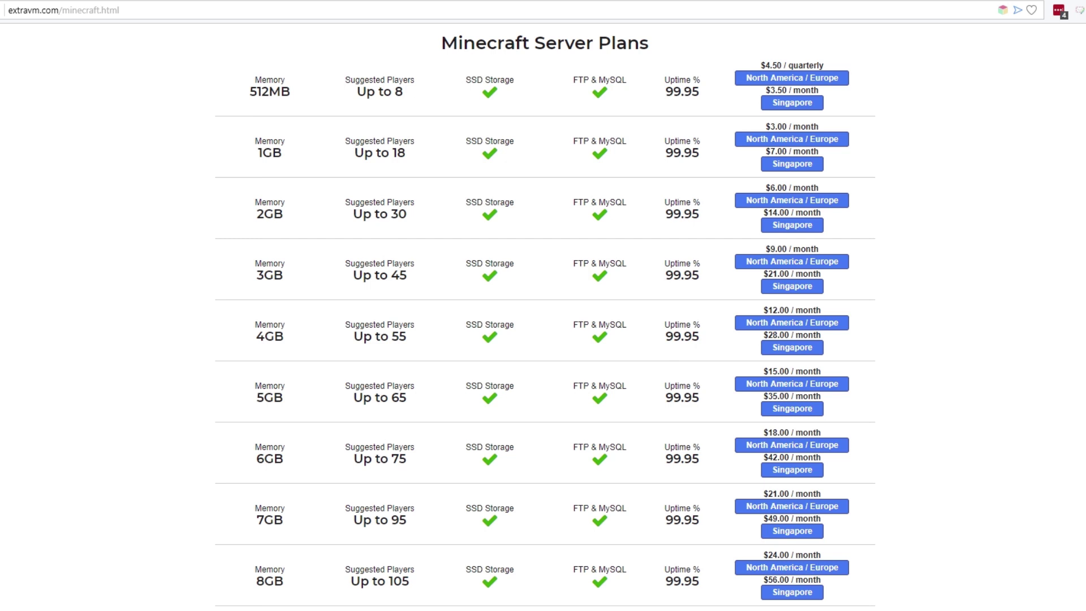
Compare the suggested players of the 512MB, 1GB and 2GB plans by highlighting across their rows.
drag(357, 86, 406, 215)
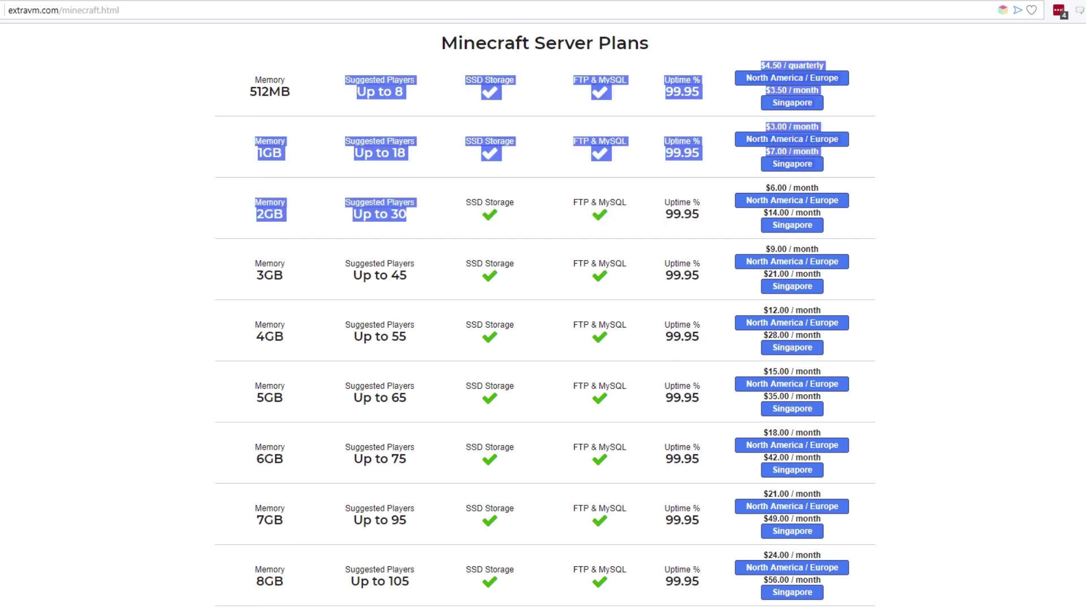
drag(354, 153, 407, 215)
click(362, 148)
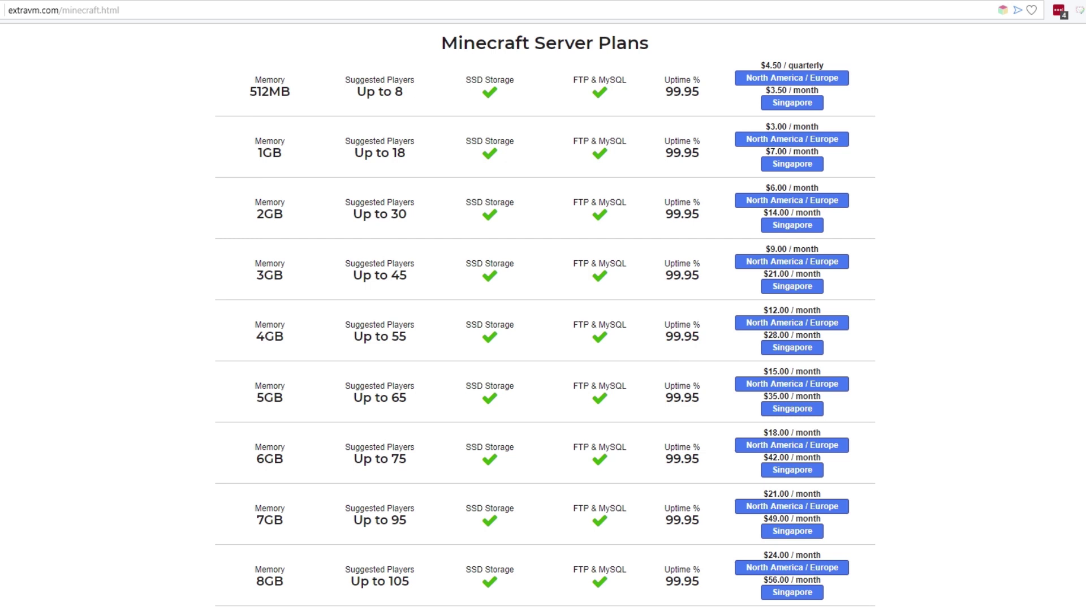
Examine the 512MB plan's row including its prices, and the 2GB plan's memory, in the Minecraft Server Plans list.
drag(249, 79, 702, 95)
click(702, 95)
drag(255, 202, 338, 215)
click(339, 216)
scroll(543, 317, up, 9)
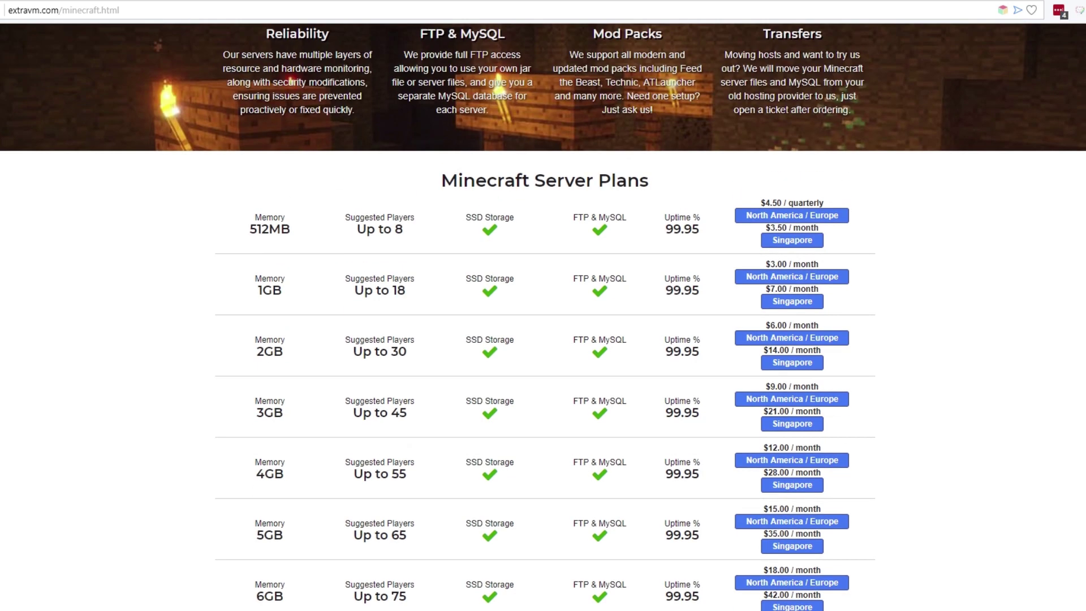
scroll(544, 317, down, 5)
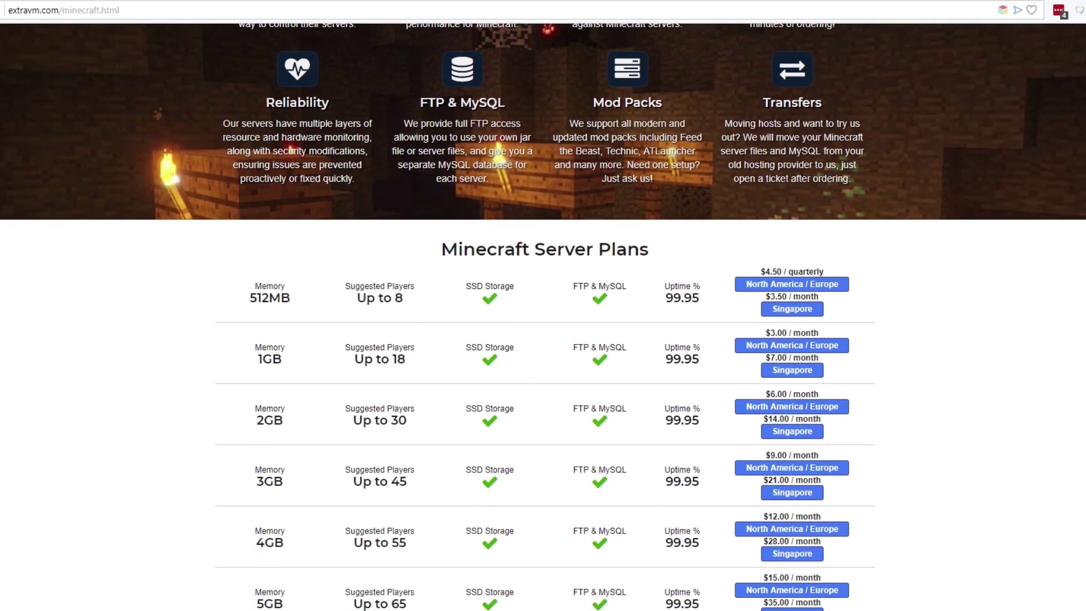
drag(255, 286, 792, 278)
click(792, 277)
scroll(543, 317, up, 1)
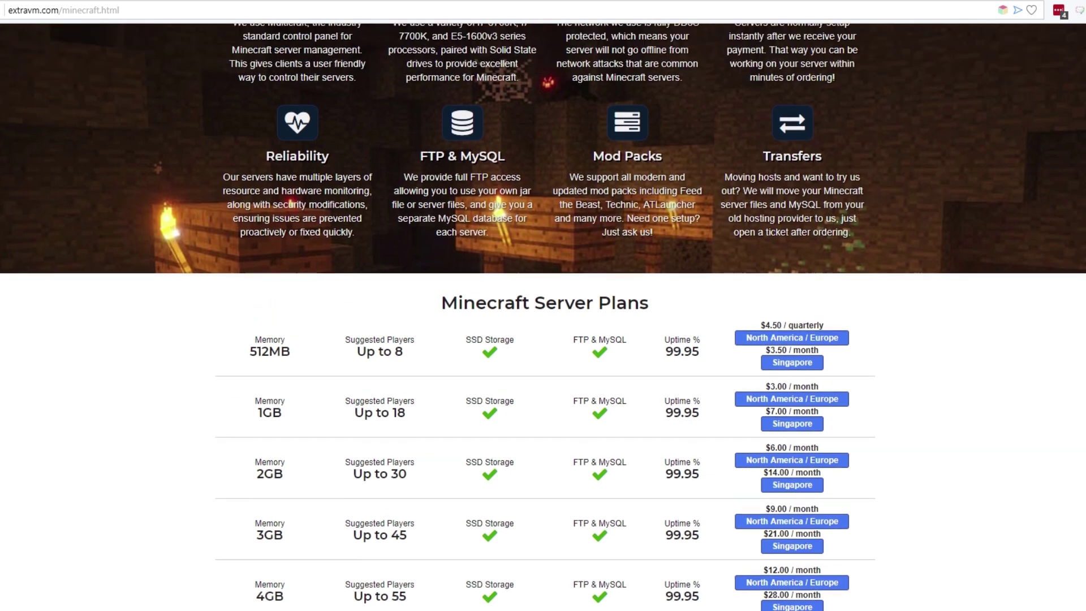
Order the 1GB North America / Europe Minecraft plan and set its server location to Europe.
mouse_move(254, 411)
mouse_down()
mouse_move(289, 430)
mouse_move(509, 418)
mouse_move(820, 427)
mouse_move(253, 411)
mouse_up()
click(792, 414)
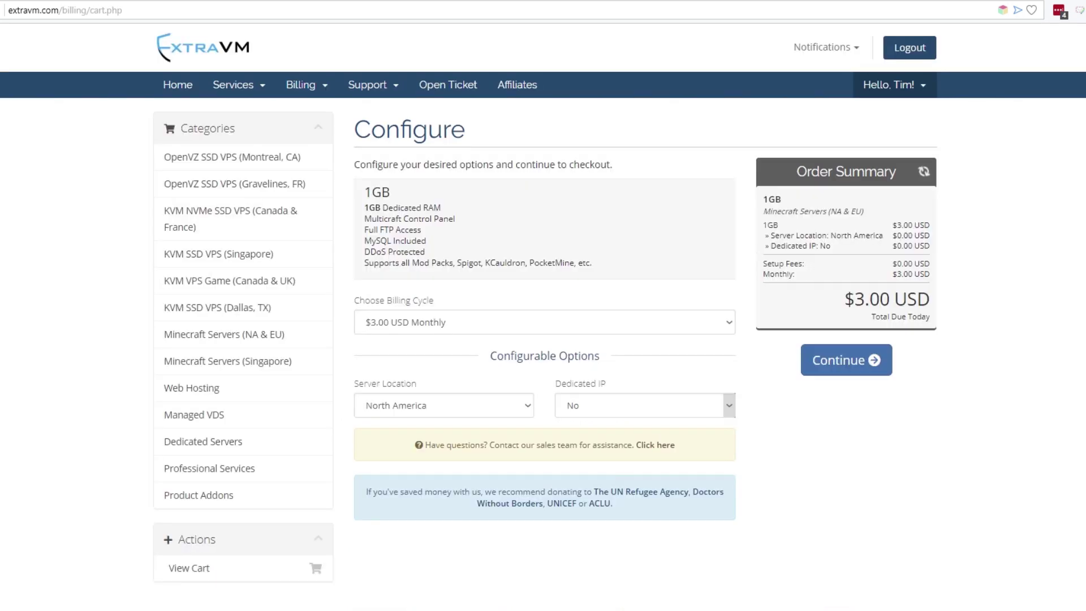
click(527, 405)
click(381, 438)
click(527, 405)
click(380, 437)
Review the billing cycle choices for the 1GB plan without changing the monthly option.
click(729, 322)
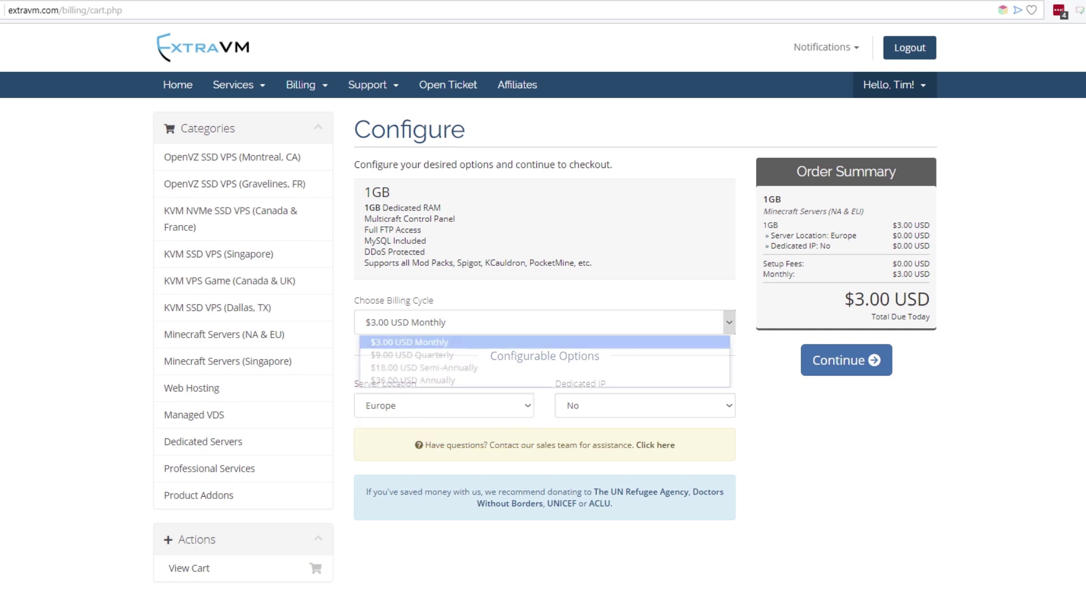
click(487, 322)
click(487, 322)
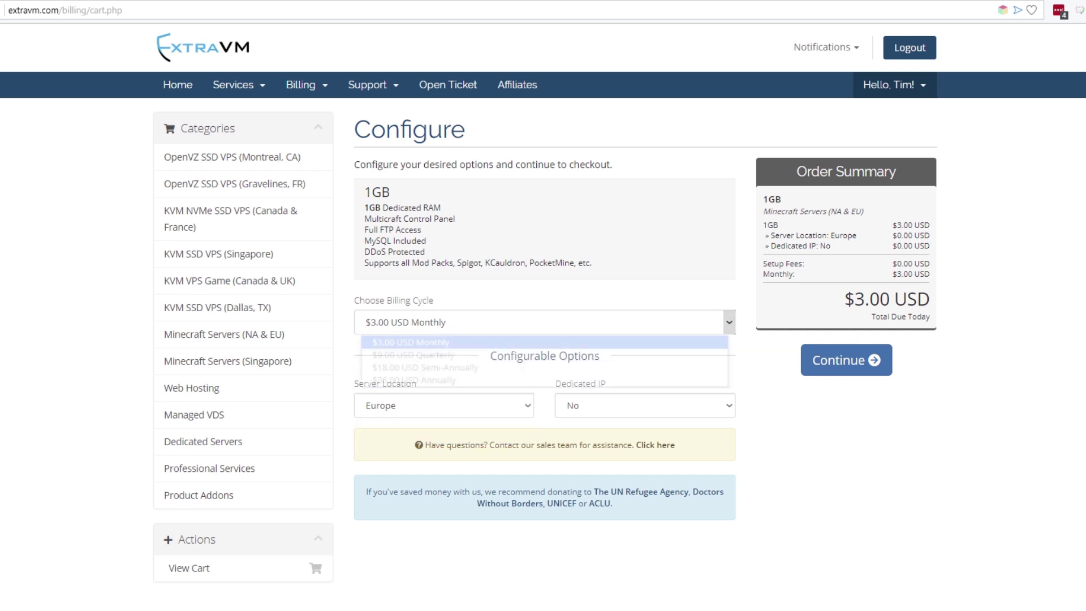
key(Escape)
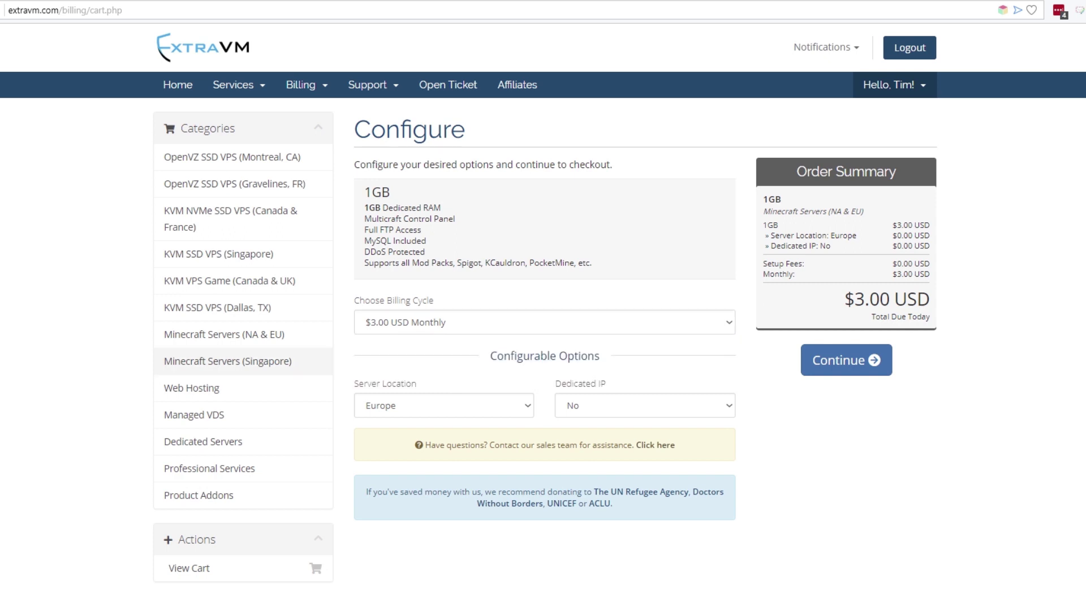
click(729, 322)
key(Escape)
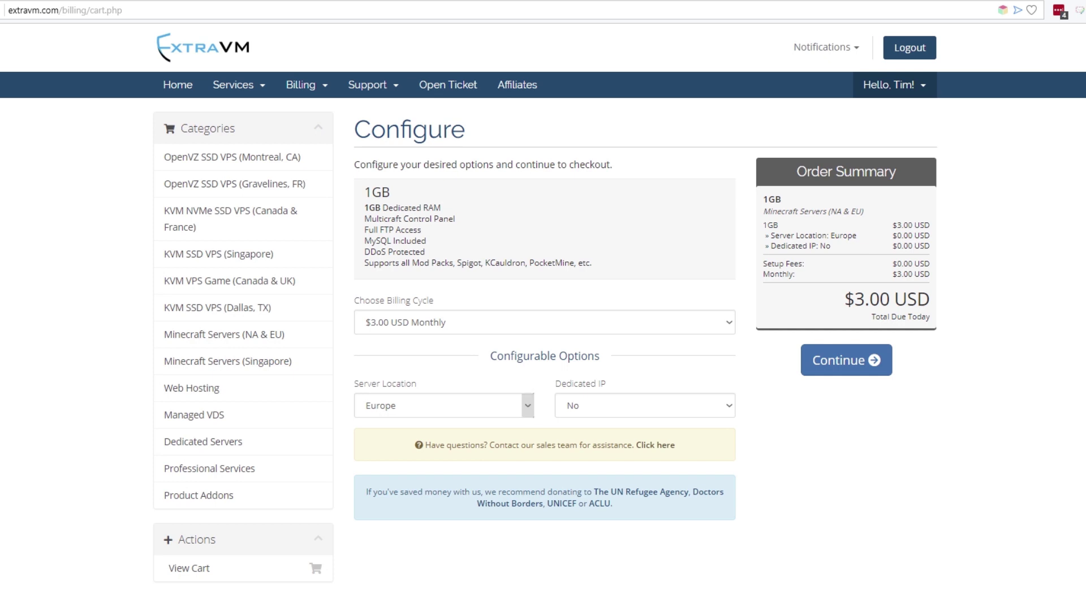
Review the Dedicated IP choices and their extra cost for the 1GB plan, leaving the option at No.
click(729, 405)
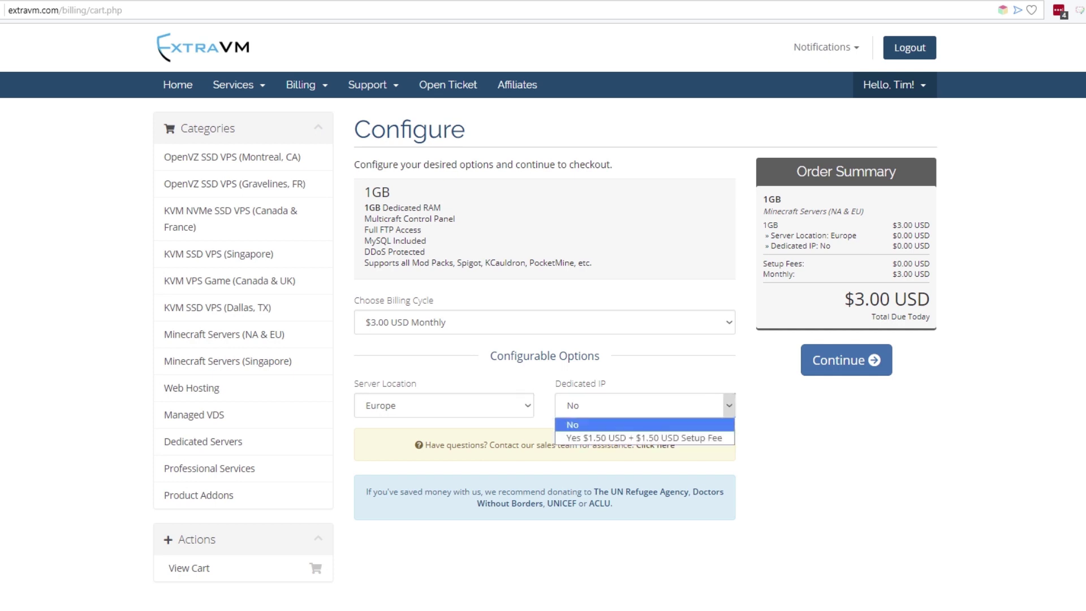
key(Escape)
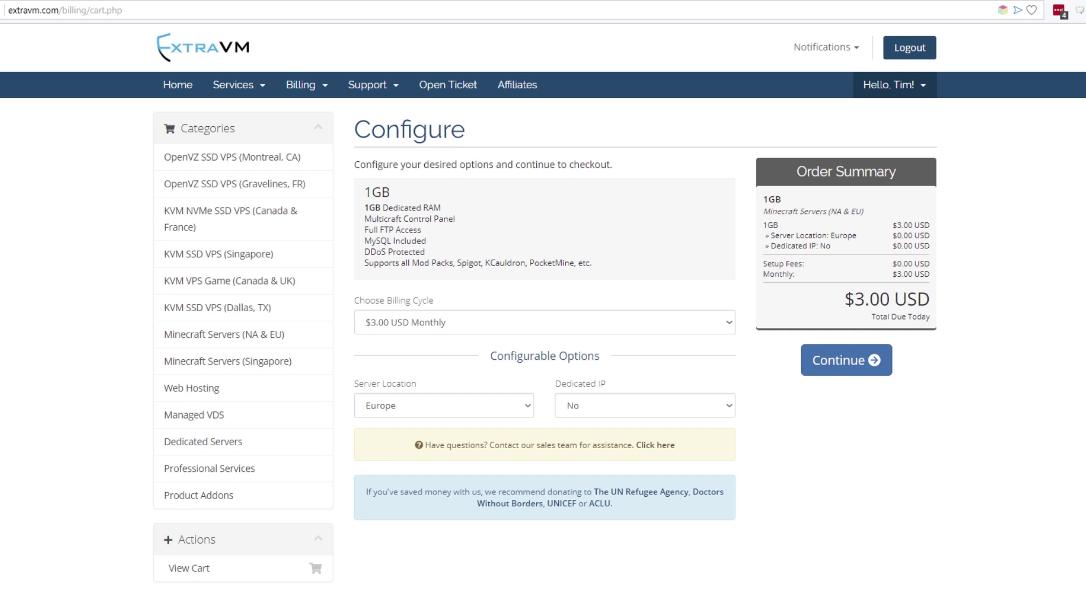
click(730, 405)
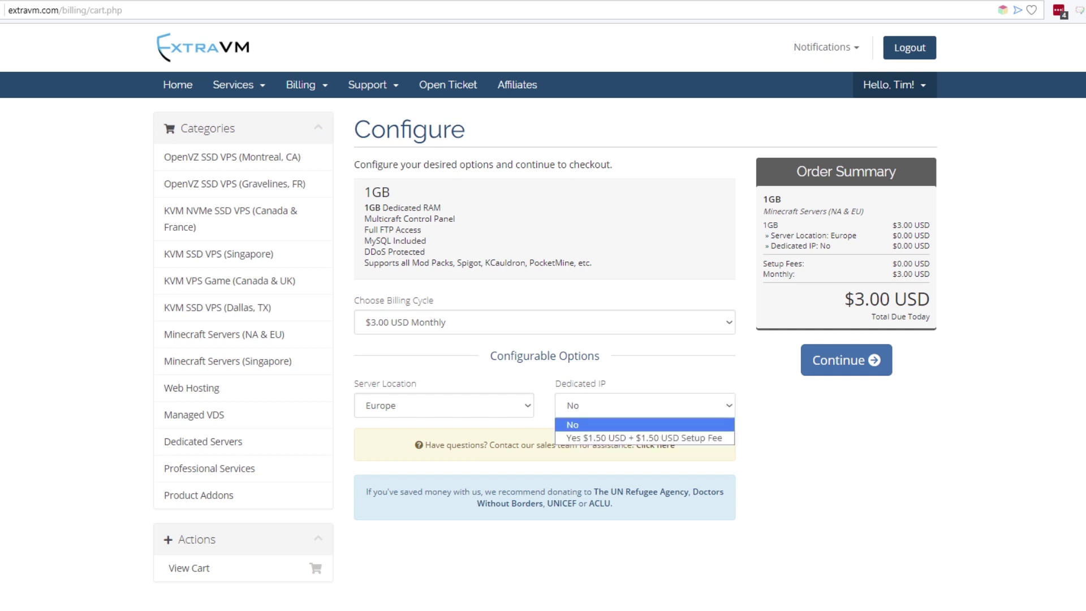
key(Escape)
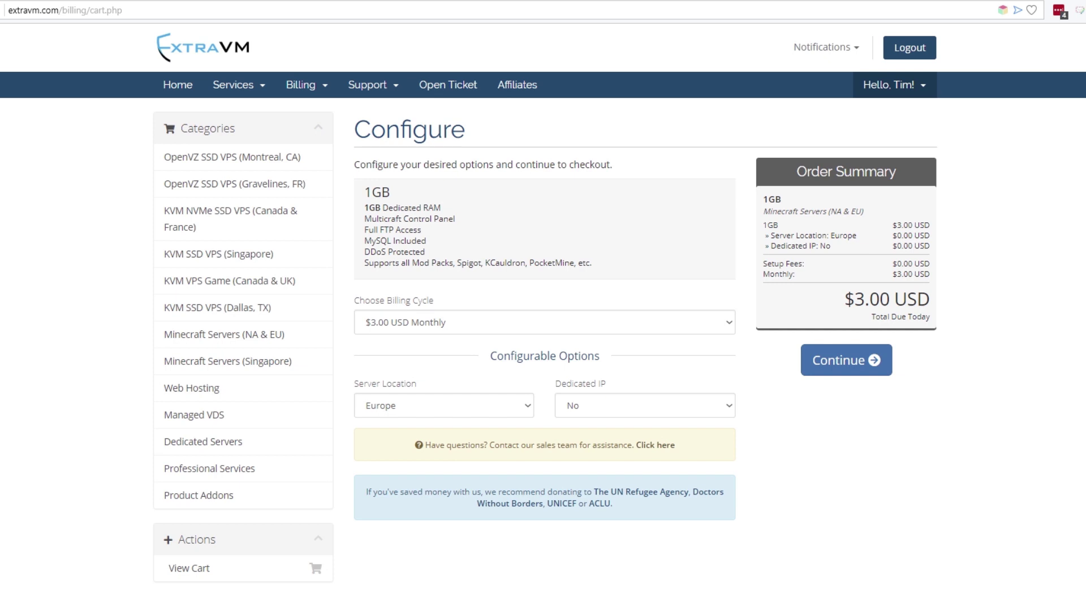
click(730, 405)
key(Escape)
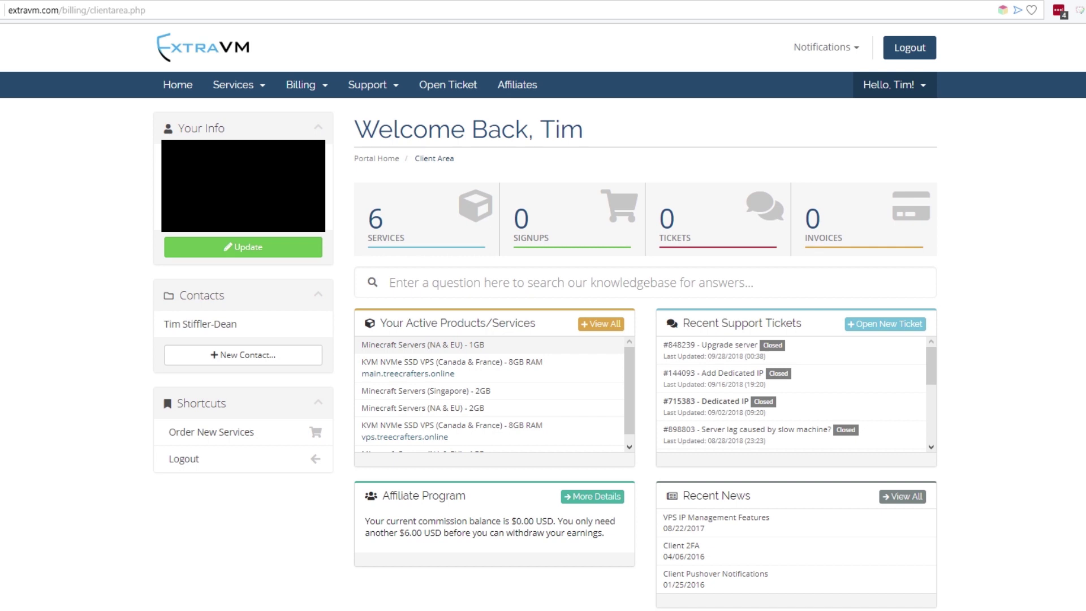
Open the active 1GB Minecraft Servers (NA & EU) service and examine its recurring amount, product type and configurable options.
click(423, 345)
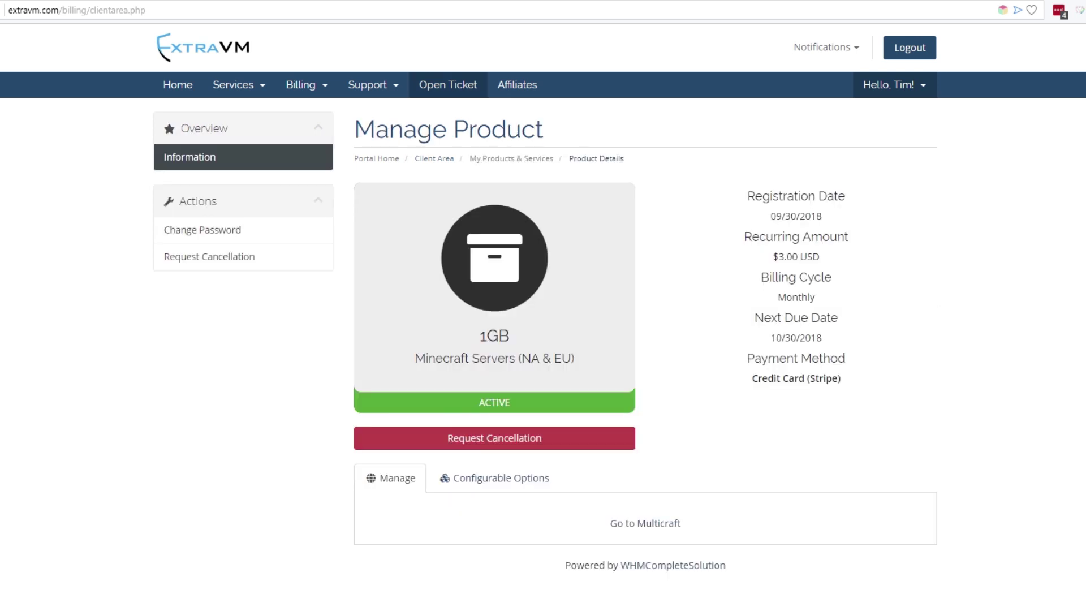
triple_click(796, 256)
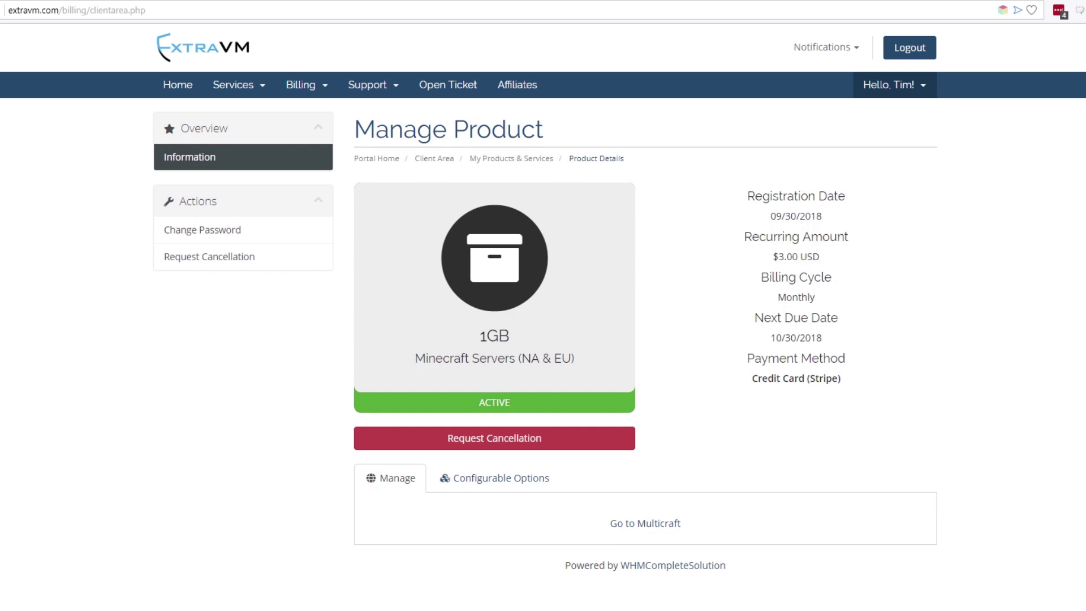
drag(465, 358, 575, 358)
click(494, 478)
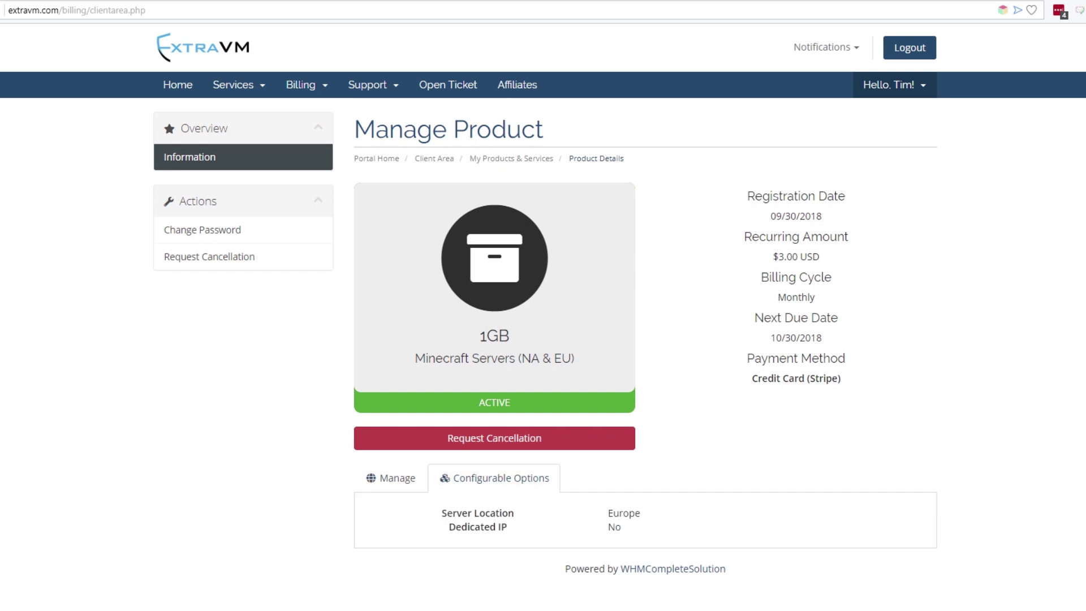
drag(442, 508, 644, 532)
click(643, 532)
Log in to Multicraft from the service's management section and open the server named Minecraft Server.
click(390, 478)
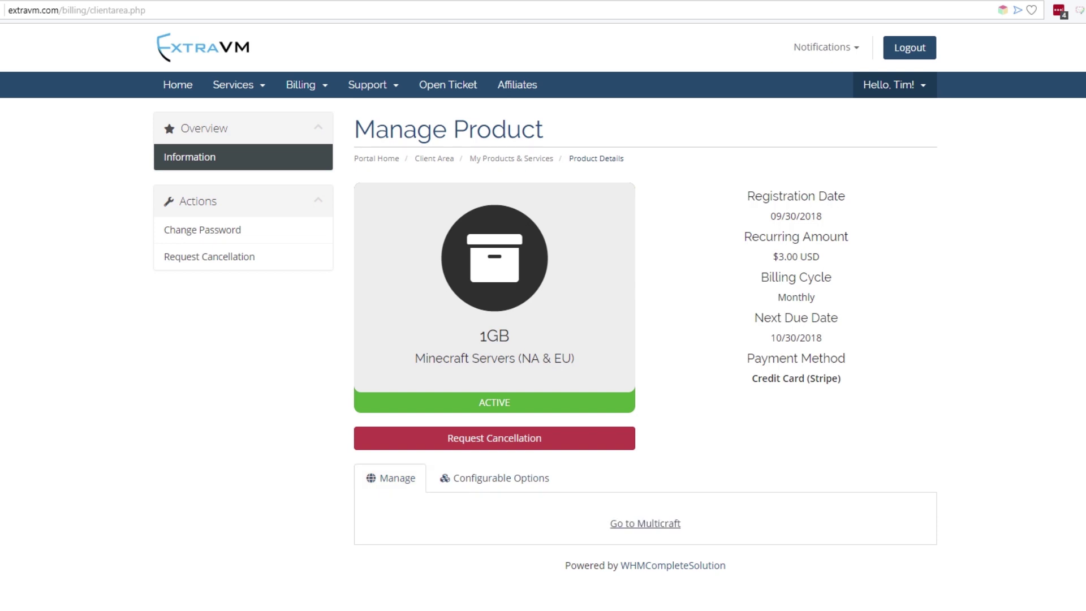
click(645, 523)
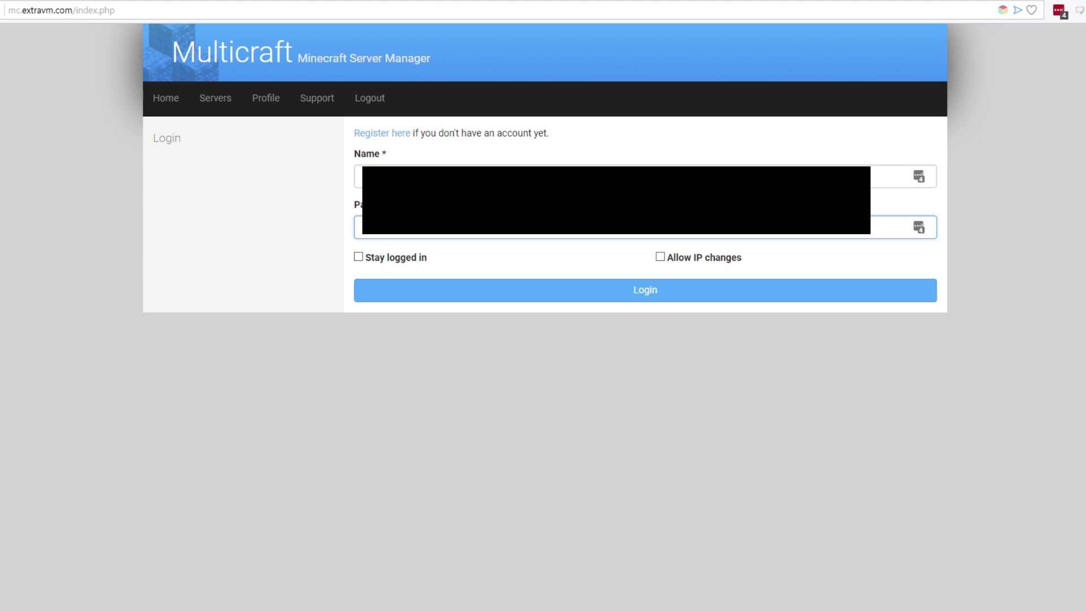
click(644, 290)
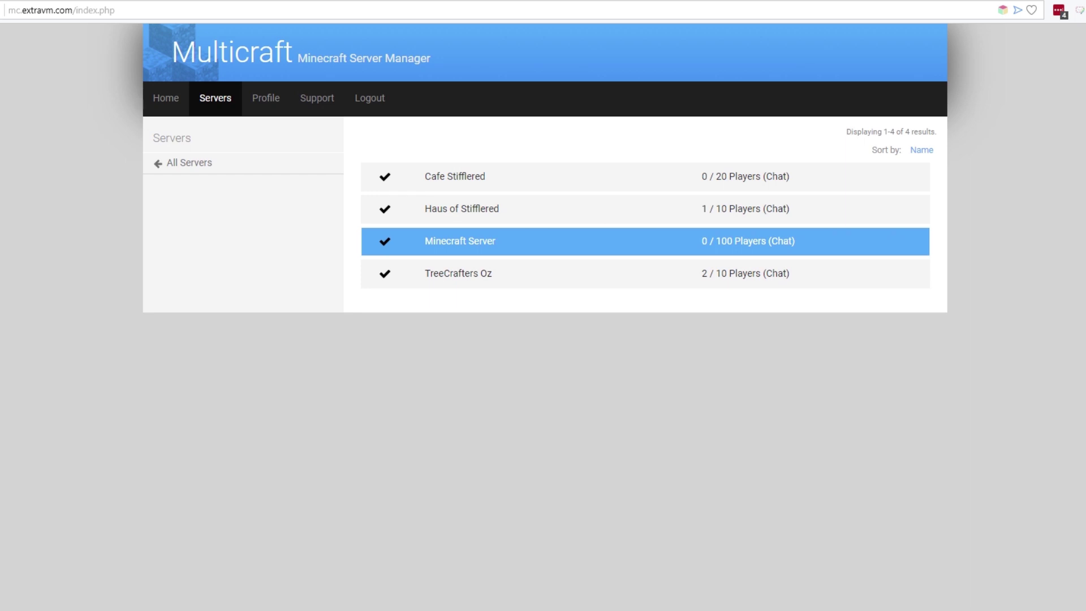
click(460, 241)
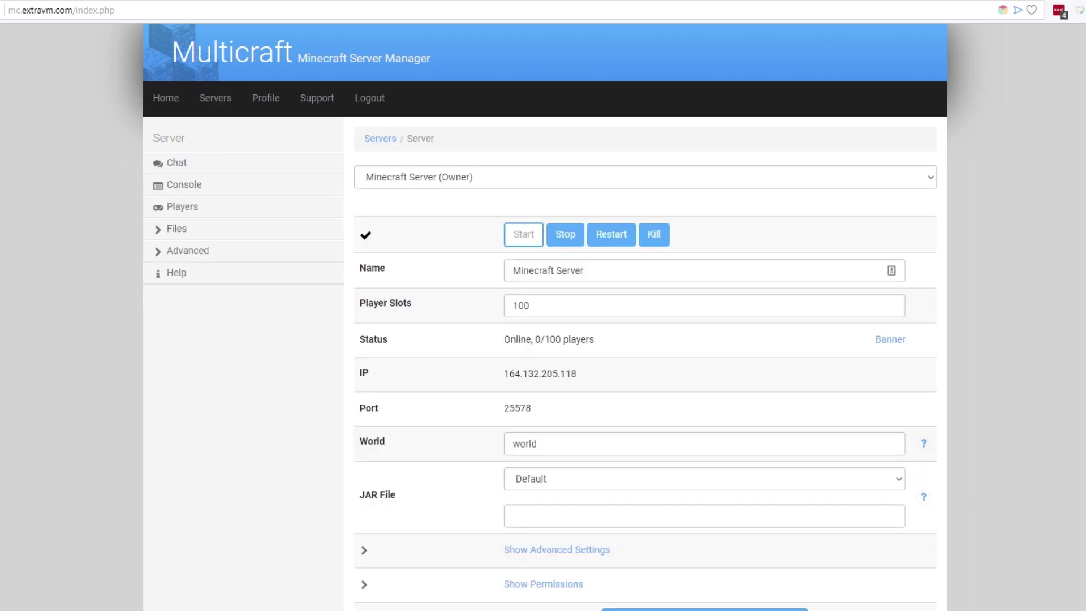
Set the Minecraft Server's Player Slots to 10.
drag(531, 306, 508, 307)
click(472, 310)
drag(530, 306, 519, 306)
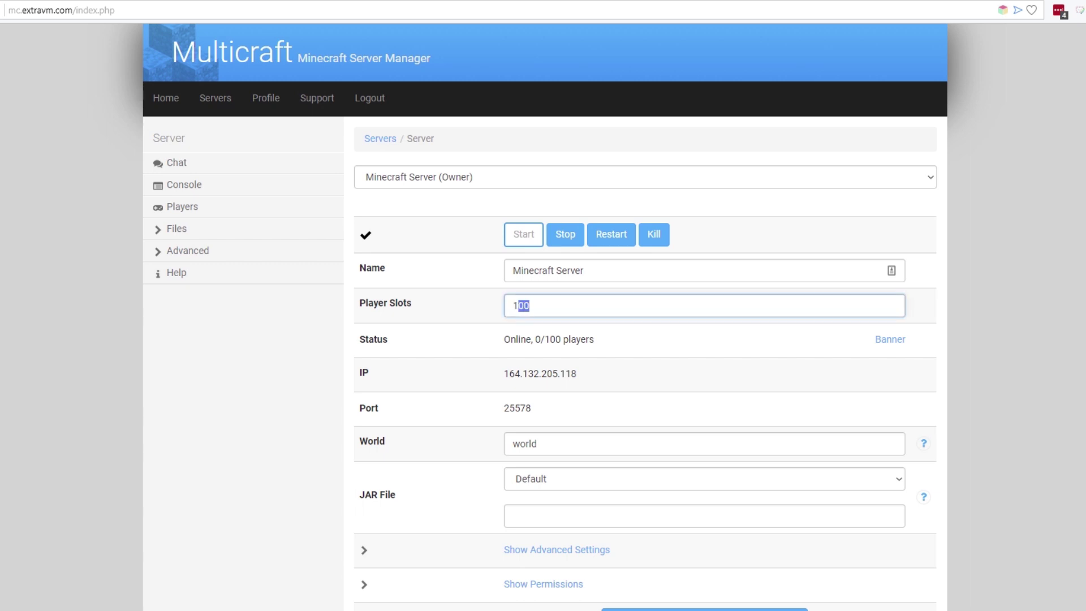
click(473, 310)
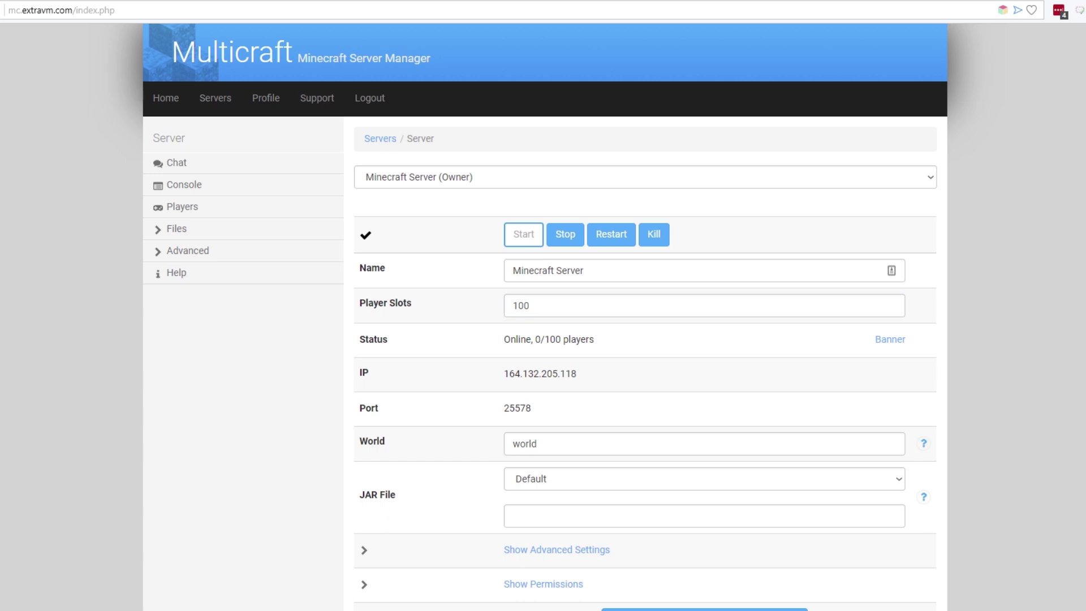
drag(533, 306, 518, 306)
click(473, 310)
click(473, 310)
text(0)
Examine the server's status, IP and port by highlighting the values on its Multicraft page.
mouse_move(511, 339)
mouse_down()
mouse_move(595, 339)
mouse_move(511, 339)
mouse_up()
click(511, 339)
drag(577, 374, 503, 373)
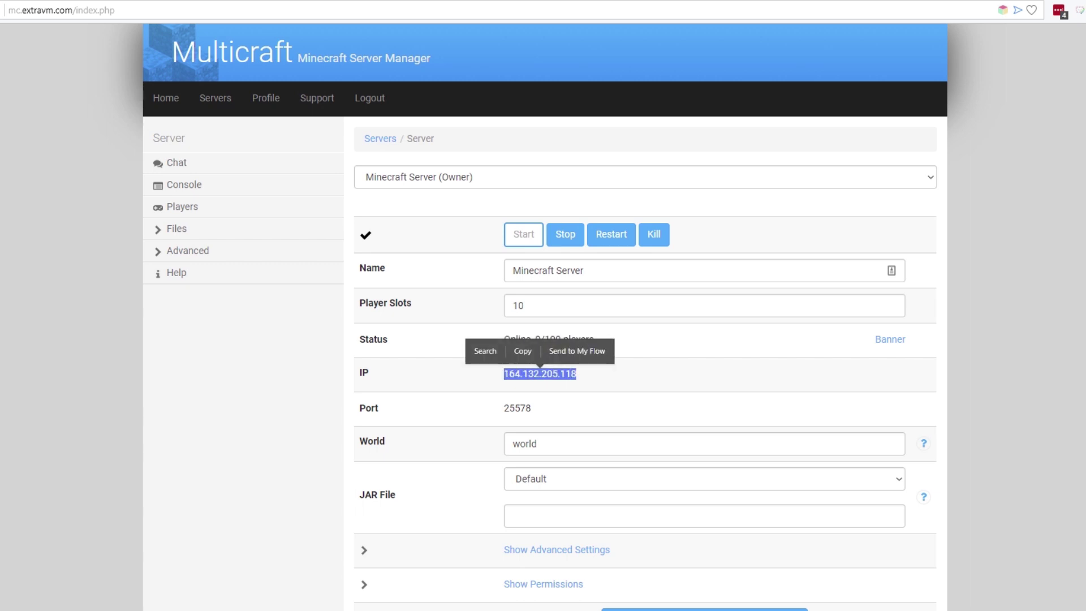
drag(531, 408, 503, 408)
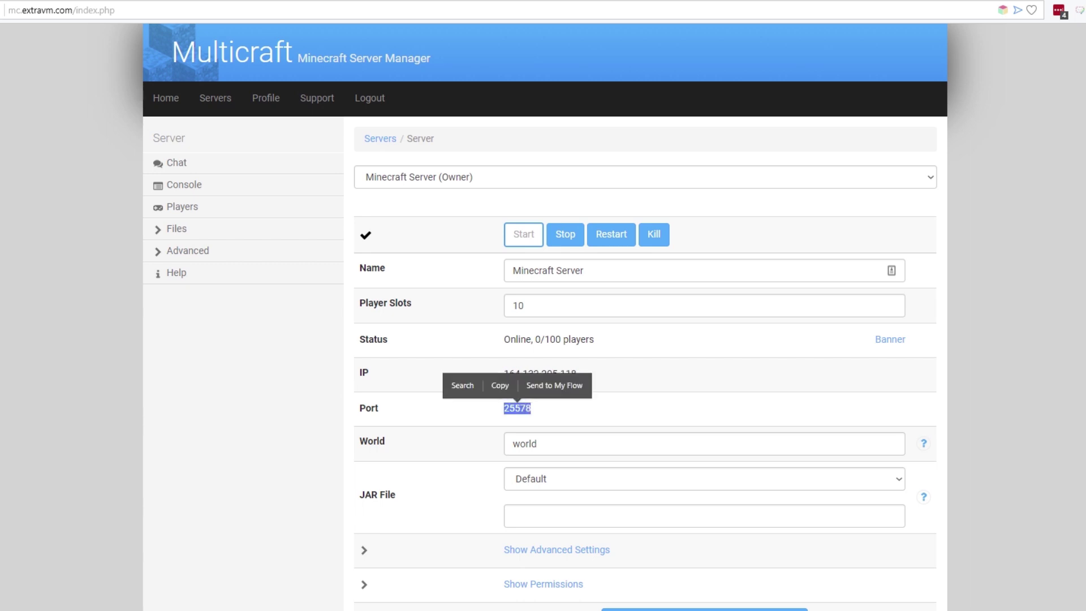
drag(503, 374, 577, 373)
click(577, 374)
drag(531, 409, 503, 409)
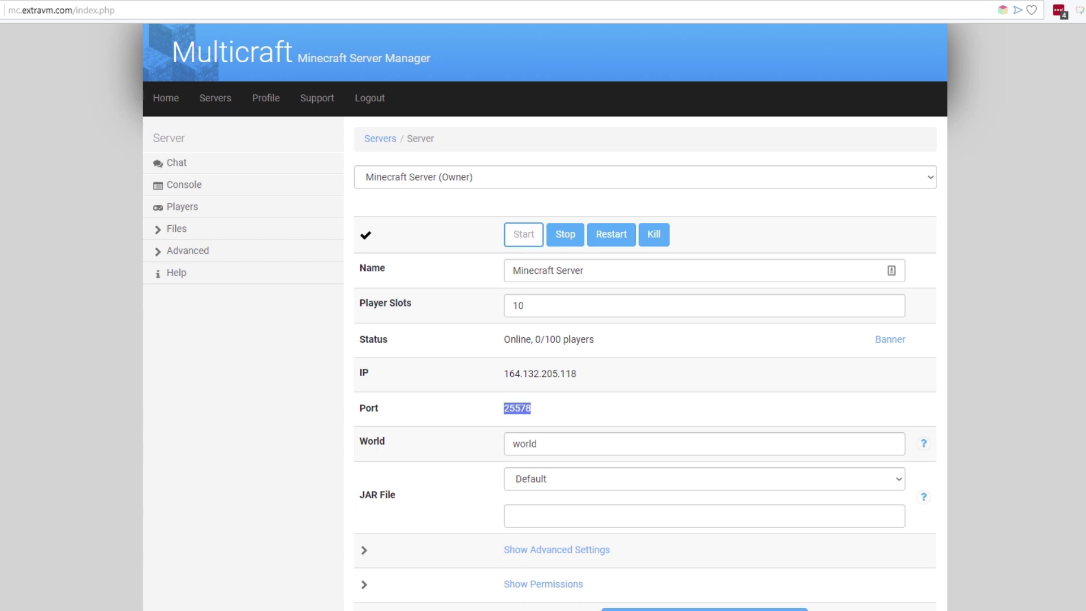
click(505, 408)
drag(509, 408, 526, 408)
click(526, 408)
Copy the server's IP, switch to Minecraft, and add a new multiplayer server with 164.132.205.118 as its address.
drag(503, 374, 577, 374)
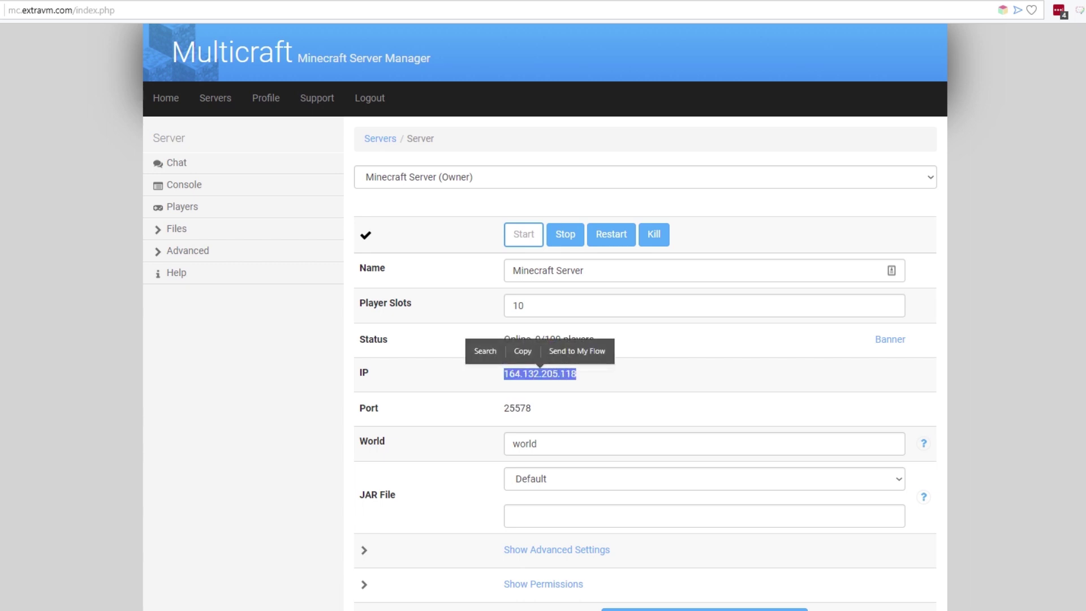
click(516, 349)
drag(510, 408, 530, 408)
click(516, 388)
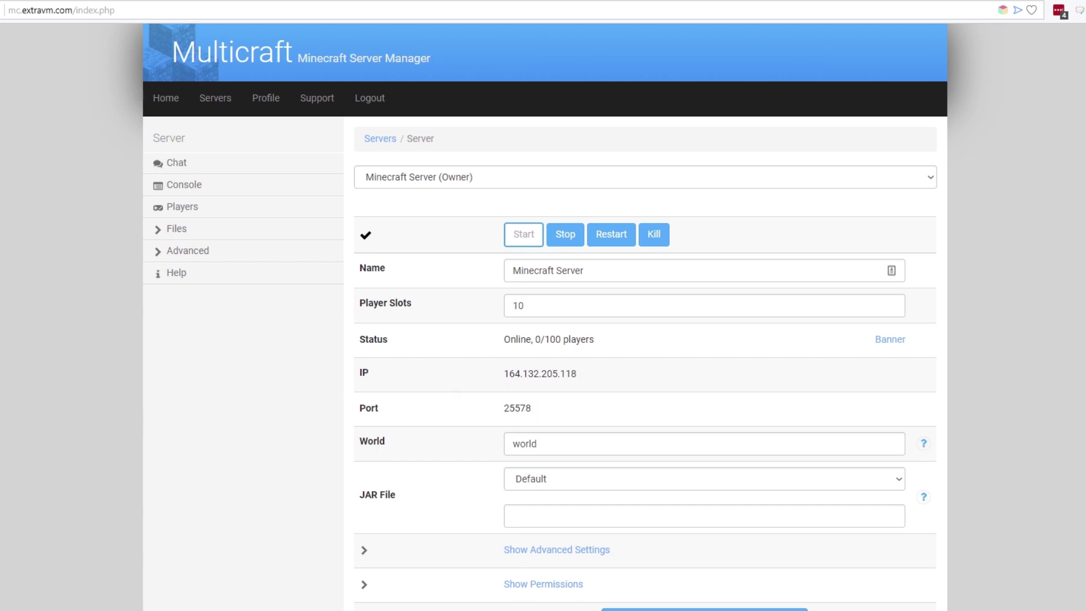
drag(510, 408, 526, 408)
click(526, 409)
key(alt+Tab)
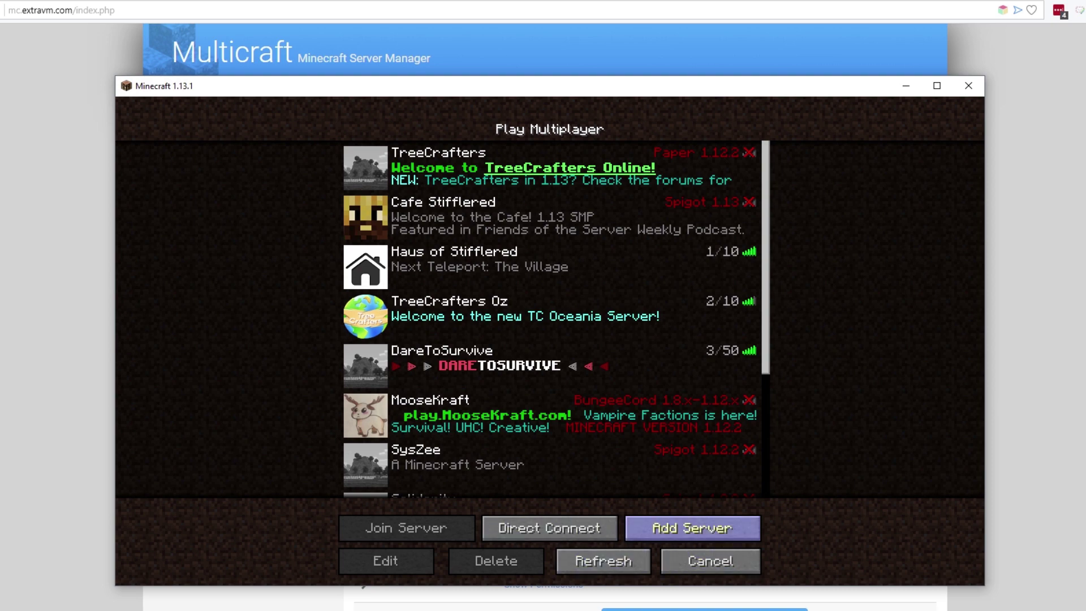
click(692, 528)
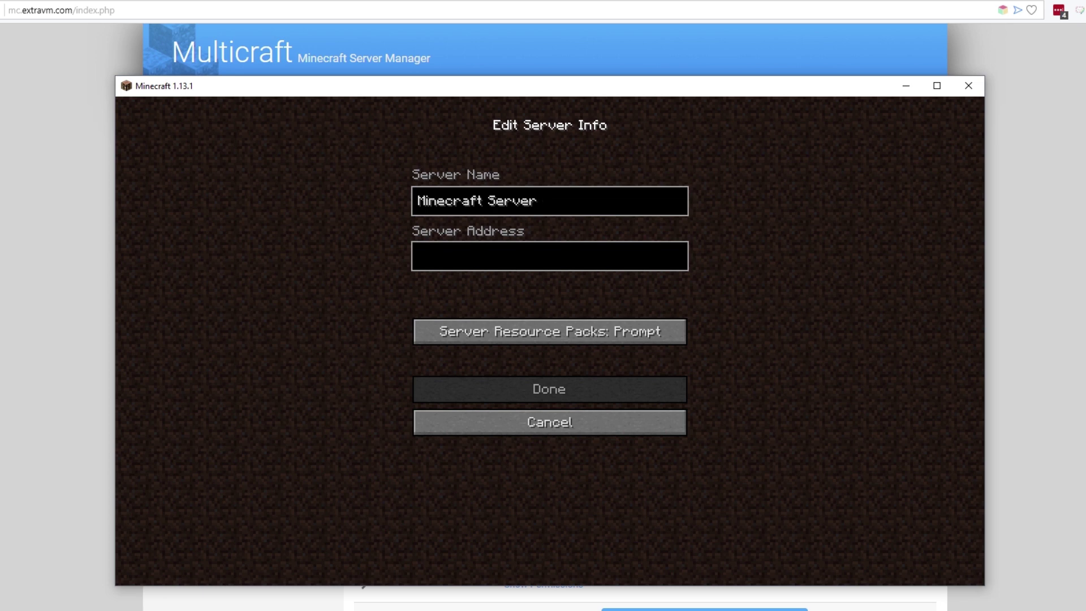
key(ctrl+v)
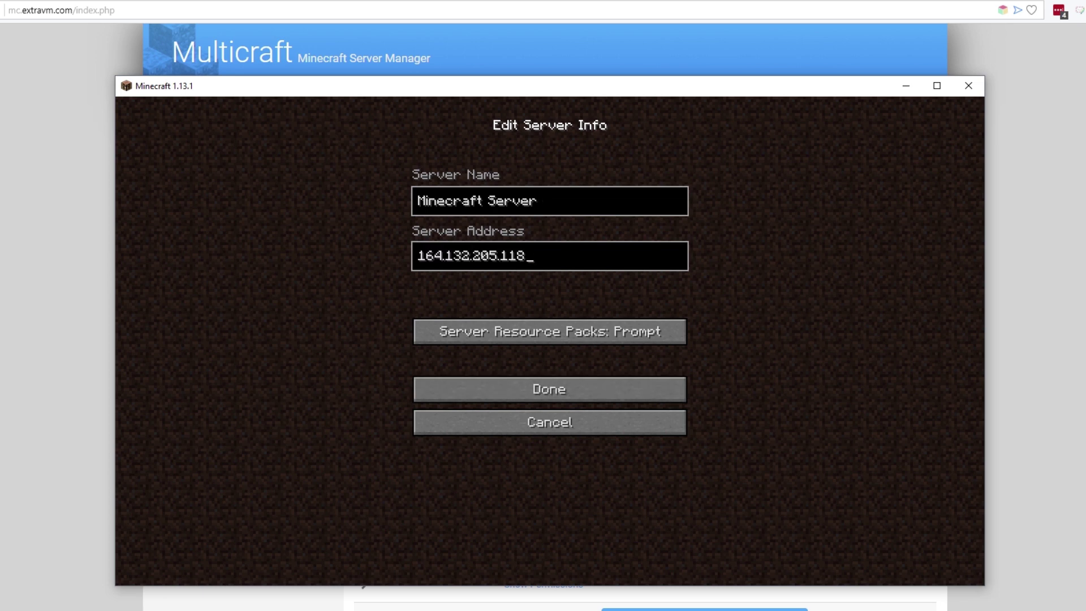
Copy the port from Multicraft, append :25578 to the server address in Minecraft, then save the entry and join the server.
key(alt+Tab)
double_click(517, 408)
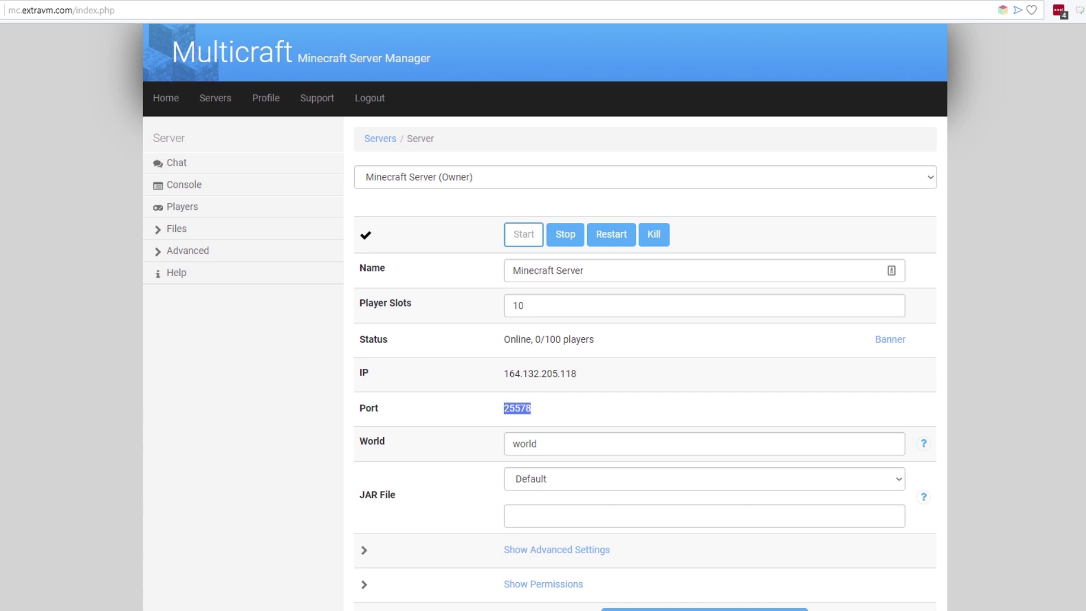
key(alt+Tab)
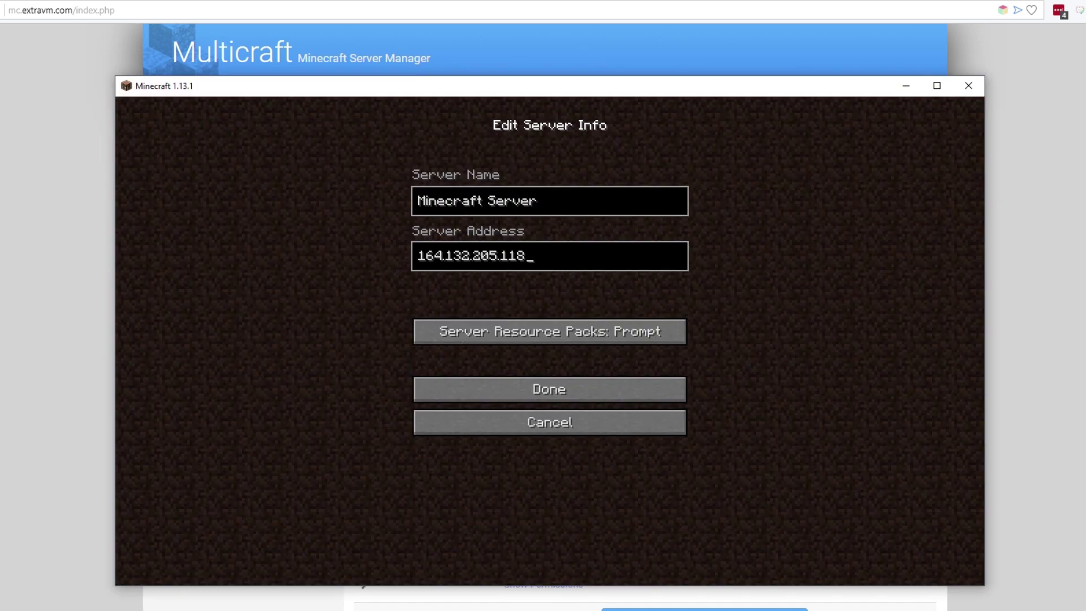
text(:)
key(ctrl+v)
click(549, 390)
scroll(366, 396, down, 10)
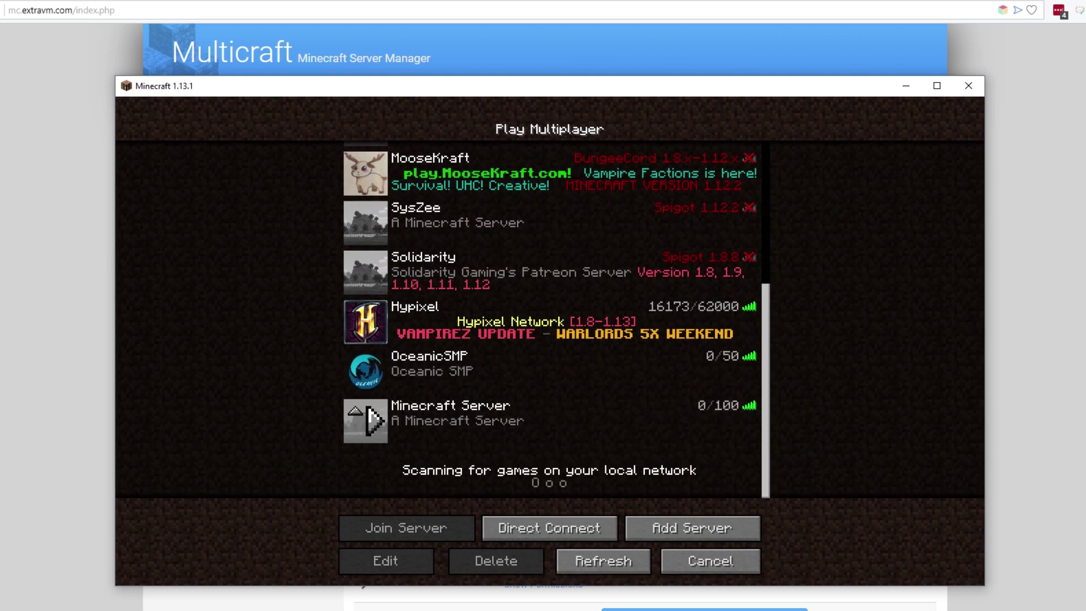
click(373, 422)
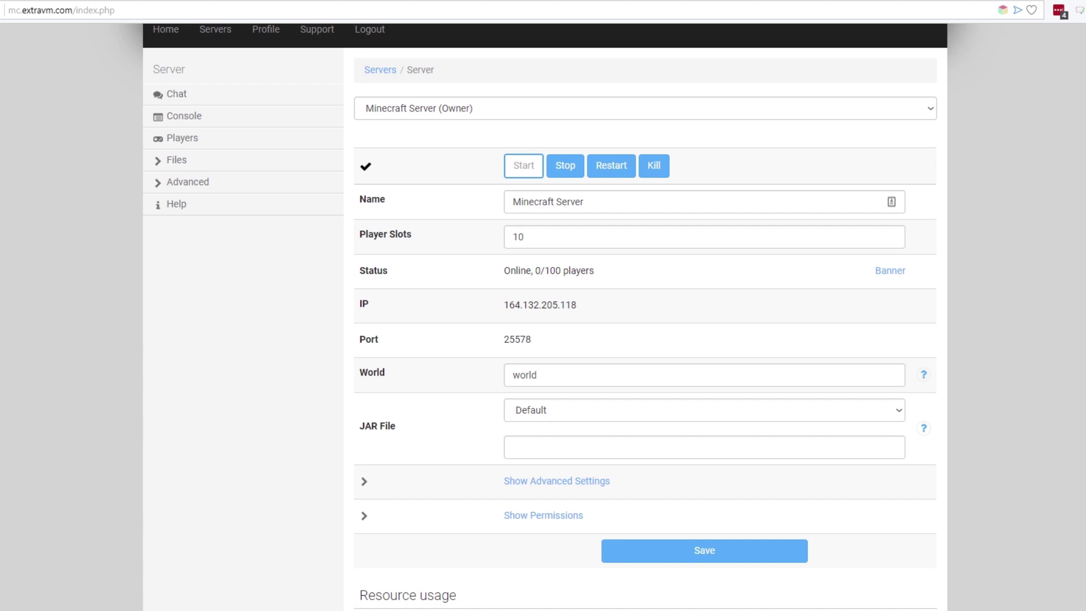
Set the server's World to TestWorld and choose Spigot 1.13.1 as its JAR File.
double_click(533, 375)
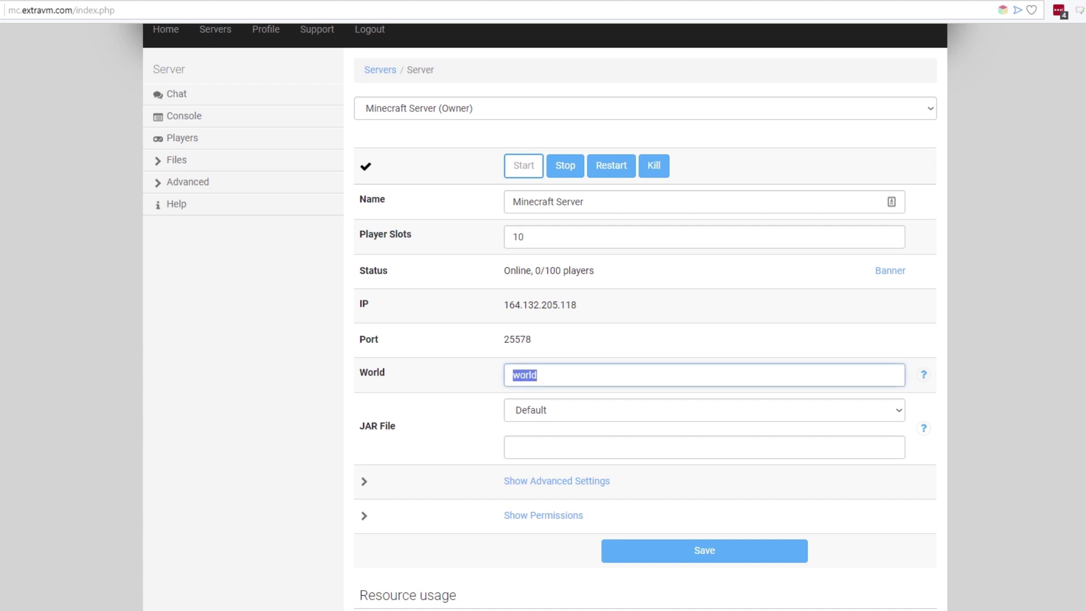
text(TestWorld)
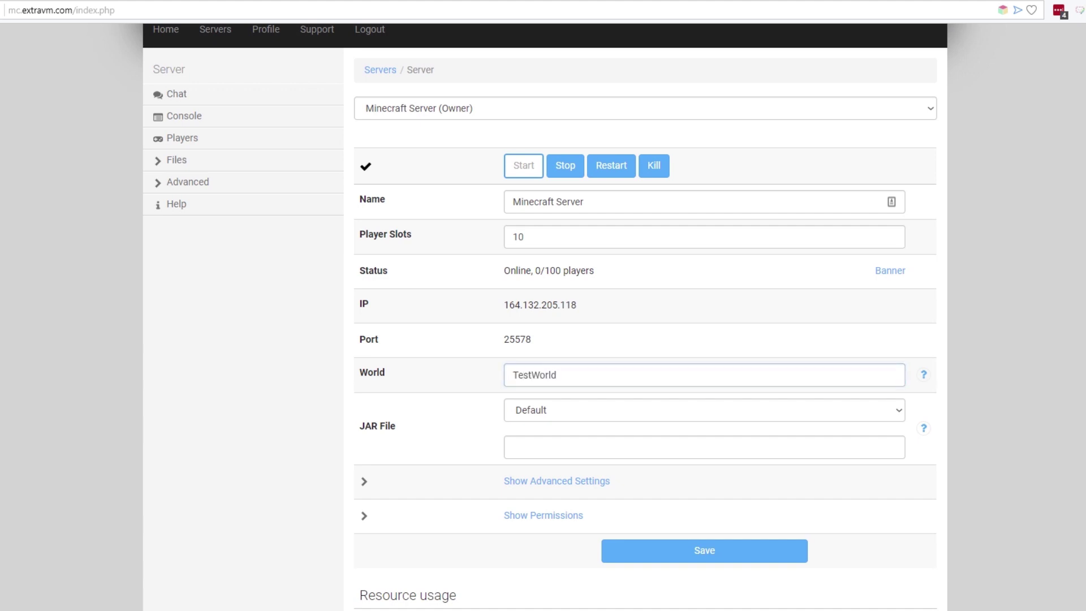
click(899, 409)
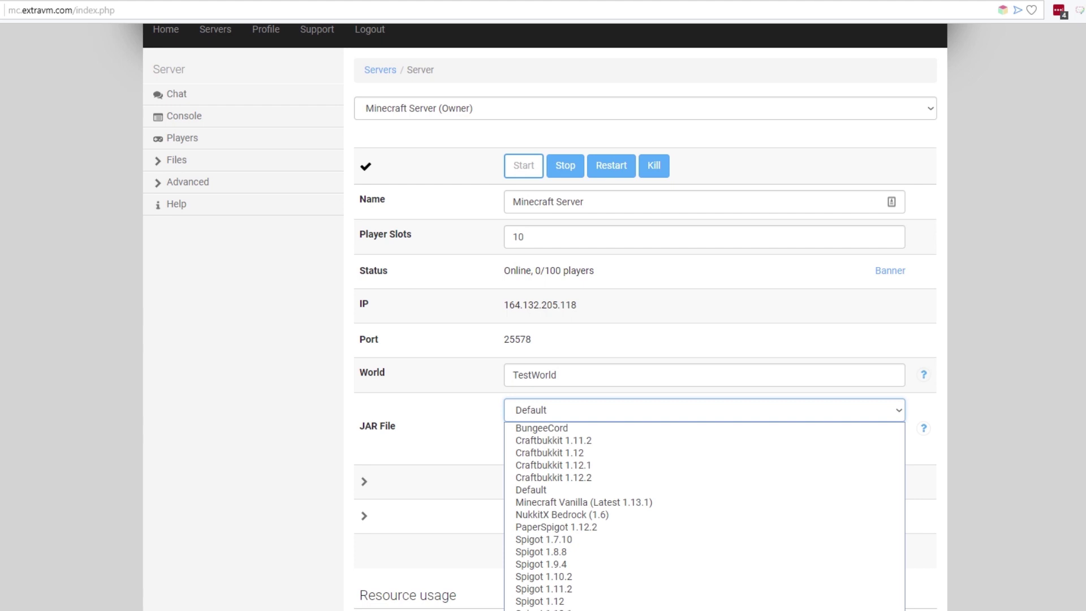
click(544, 609)
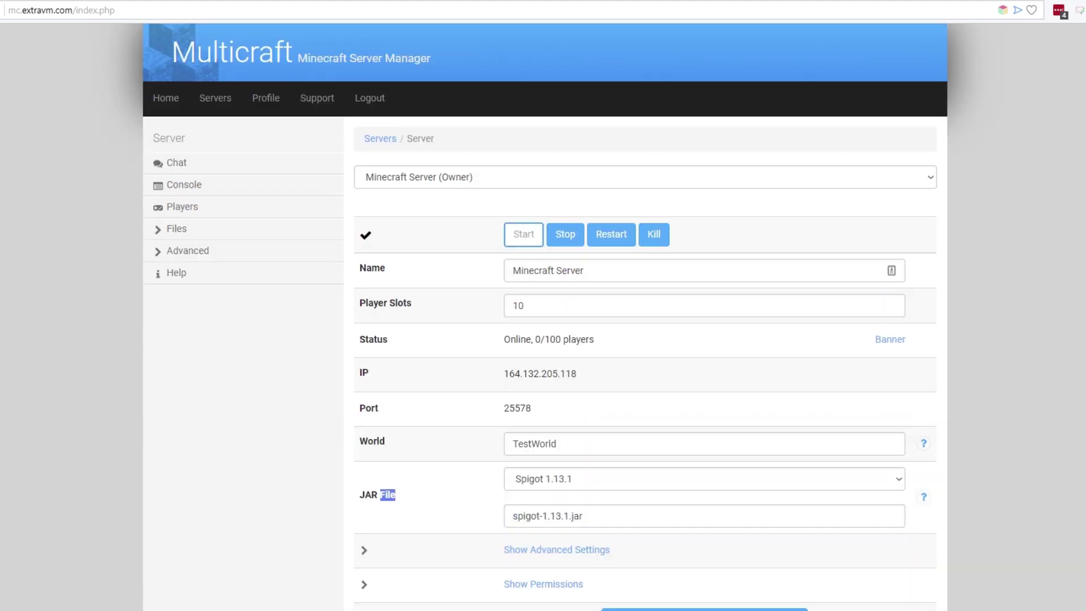
drag(583, 516, 512, 516)
drag(584, 516, 512, 515)
click(633, 560)
scroll(645, 317, down, 3)
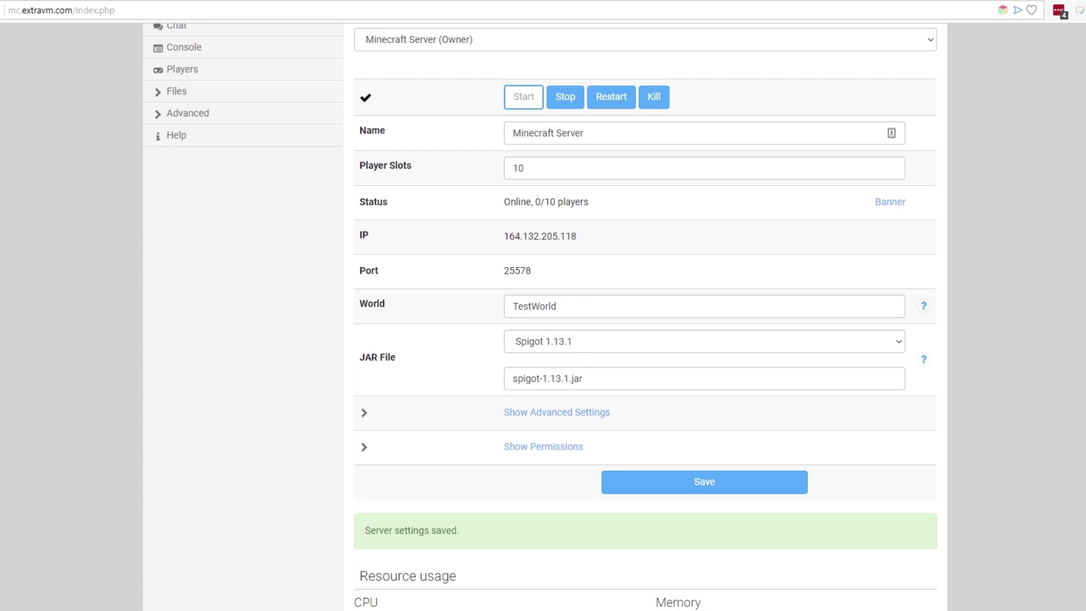
Rename the server as Awesome Test Server.
triple_click(548, 133)
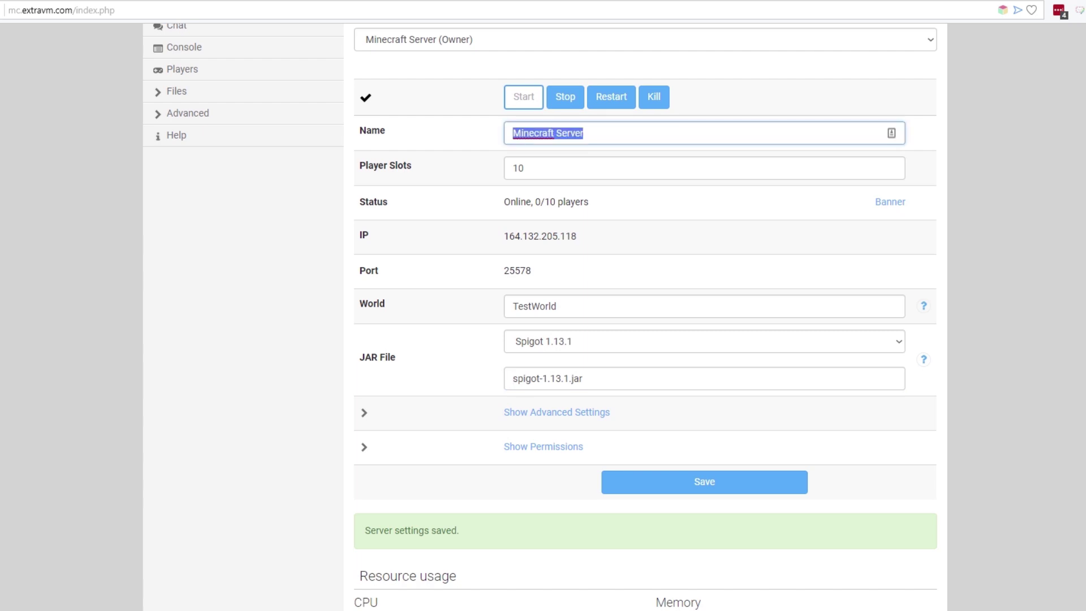
text(A)
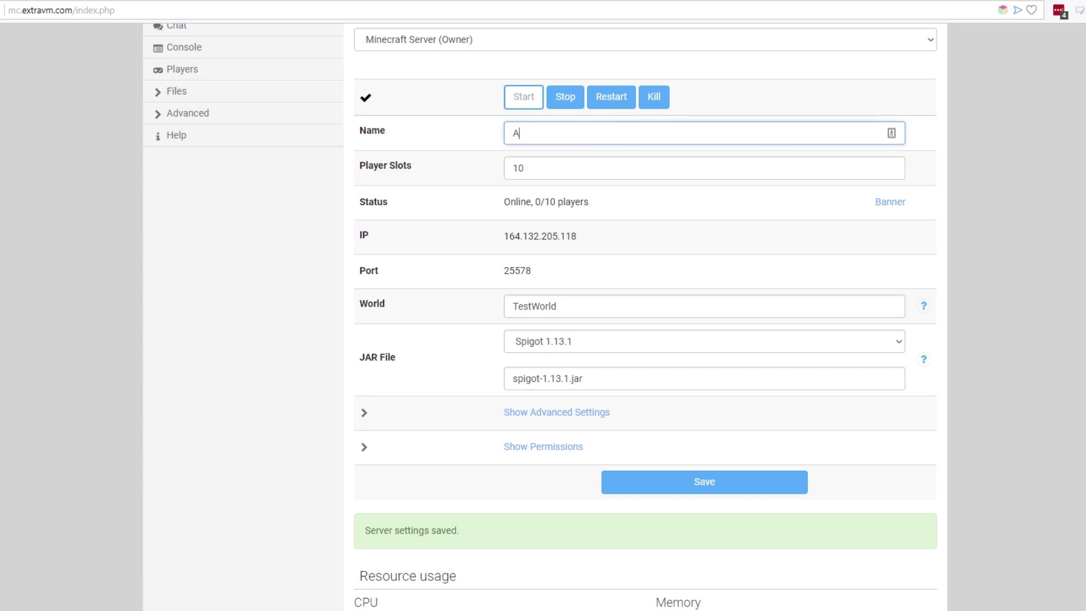
text(wesome Test Server)
Expand the server's advanced settings and permissions, review the IP Auth Role and Cheat Role options, and save the server settings.
click(556, 412)
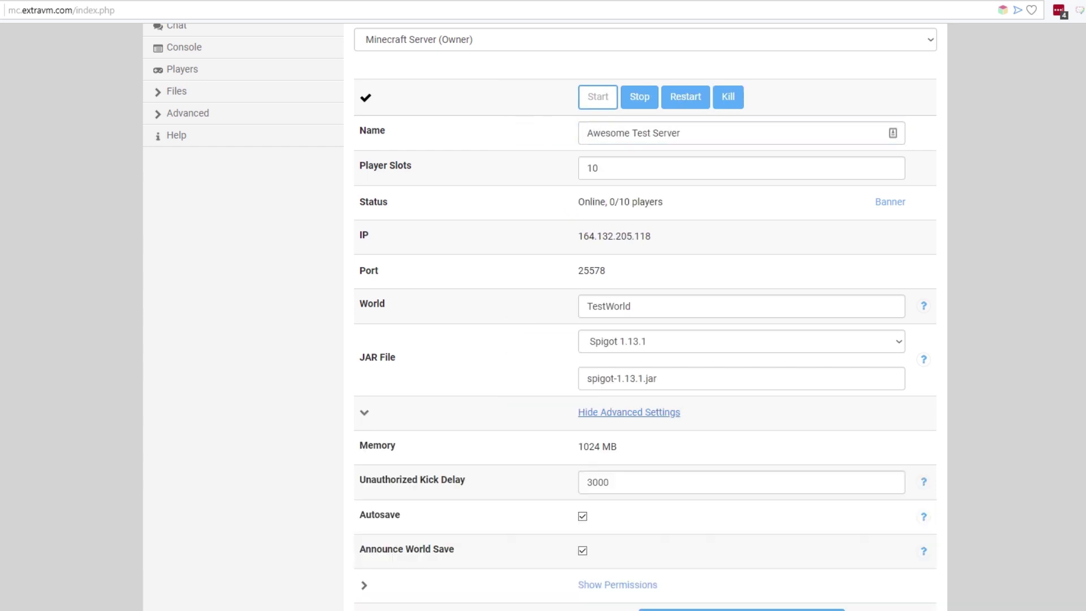
scroll(556, 412, down, 1)
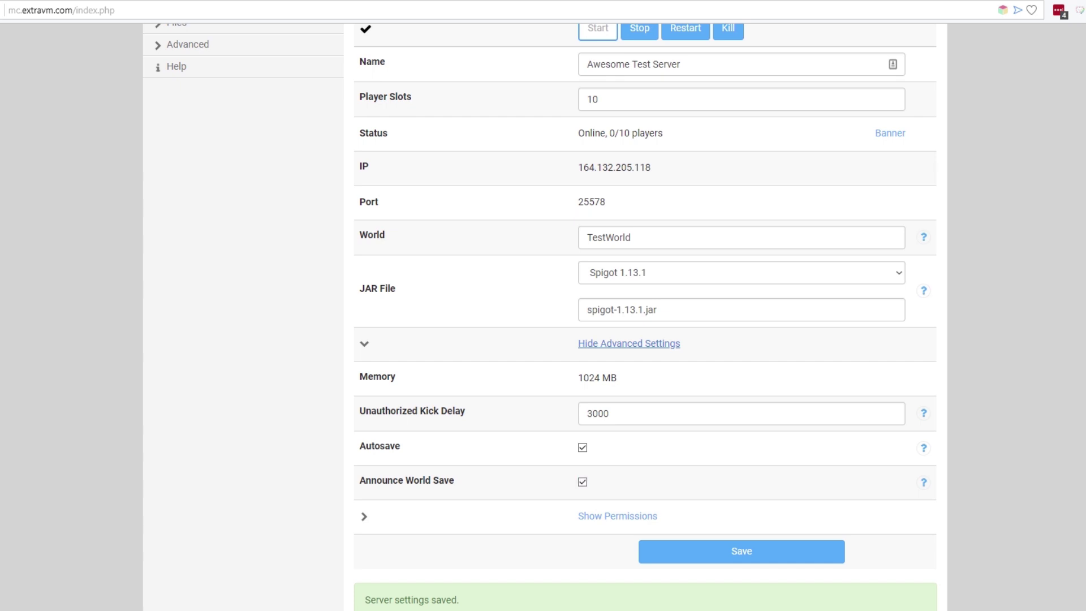
click(618, 516)
scroll(618, 516, down, 4)
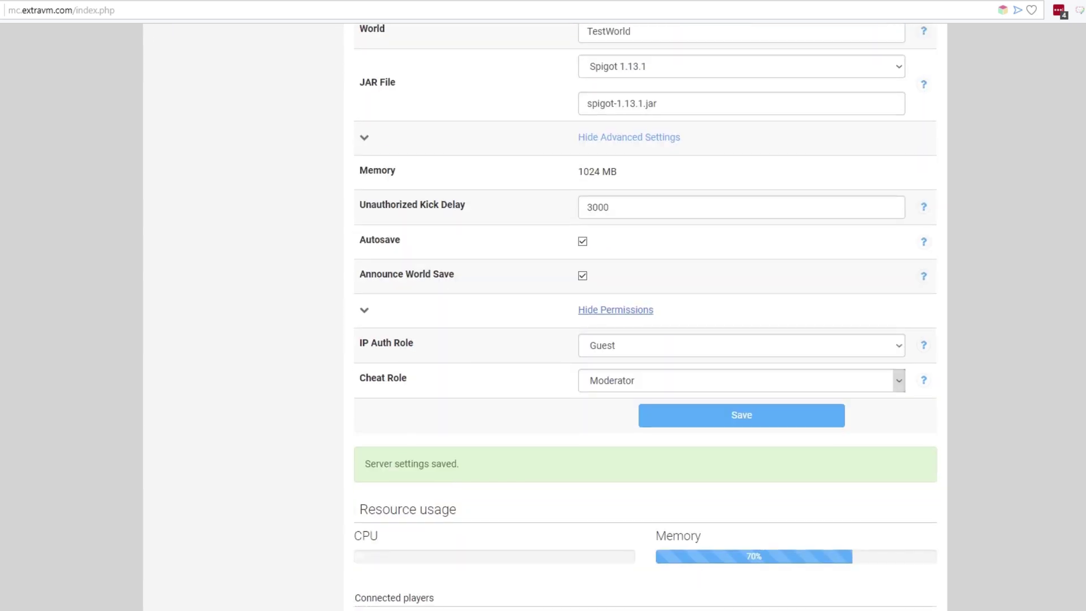
click(898, 380)
click(899, 380)
click(899, 345)
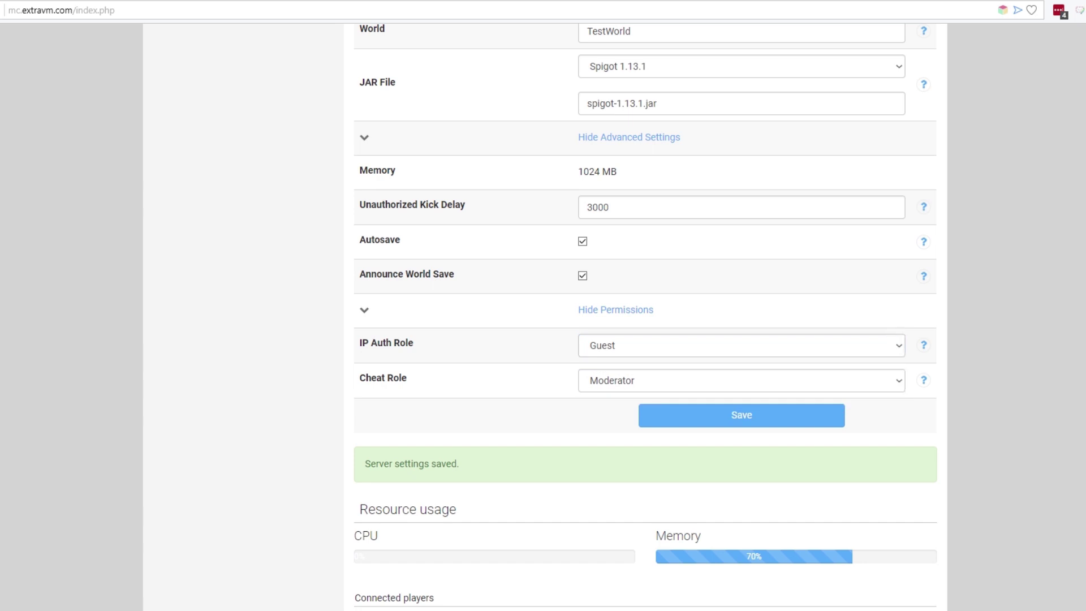
scroll(645, 317, up, 1)
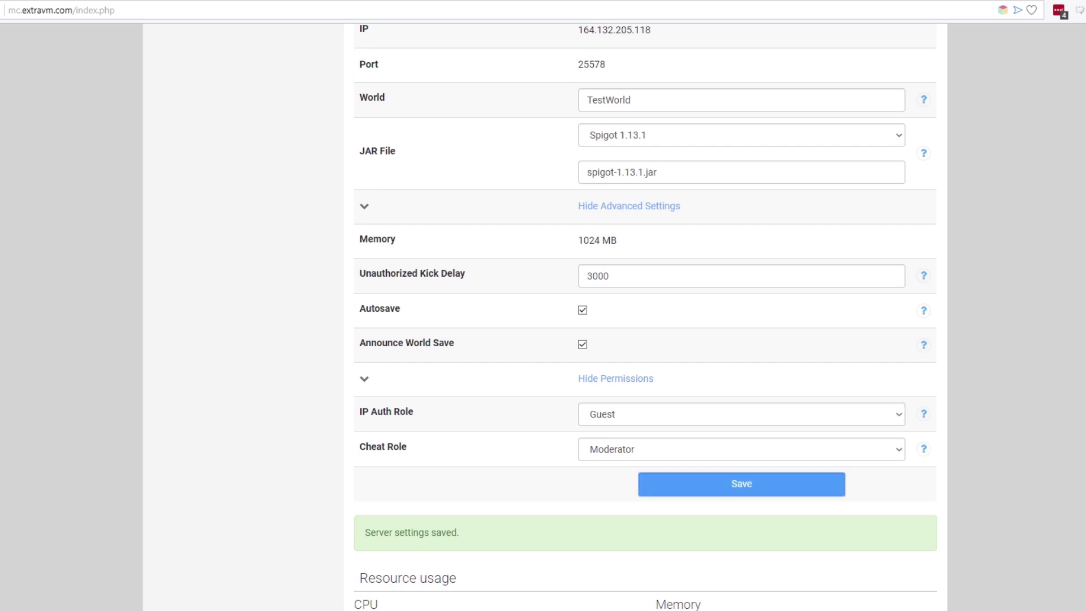
click(742, 484)
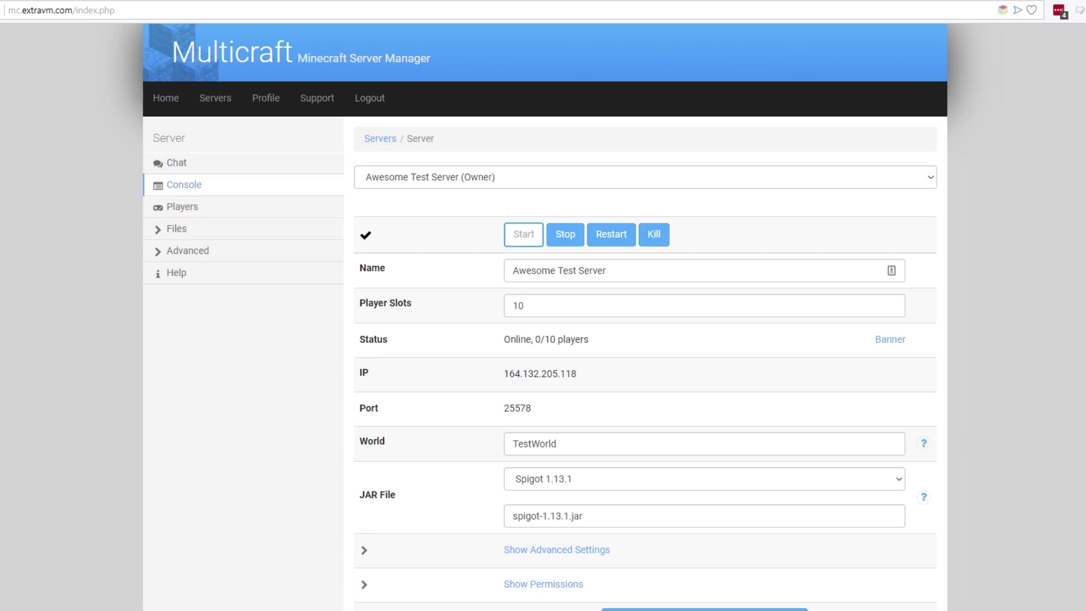
Open the server's console and read back through its startup log.
click(184, 184)
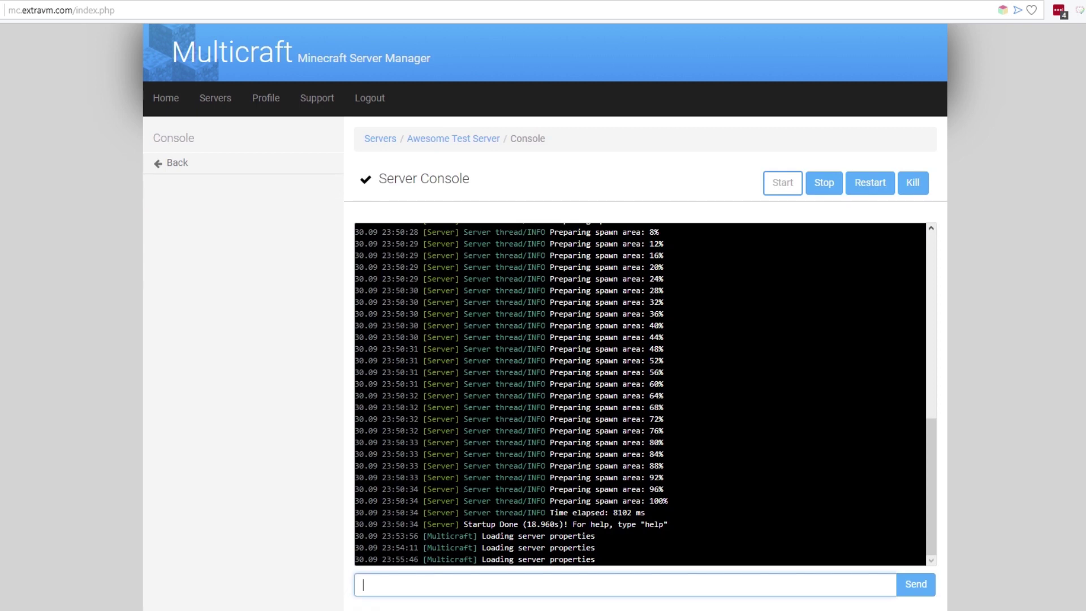
scroll(645, 394, up, 15)
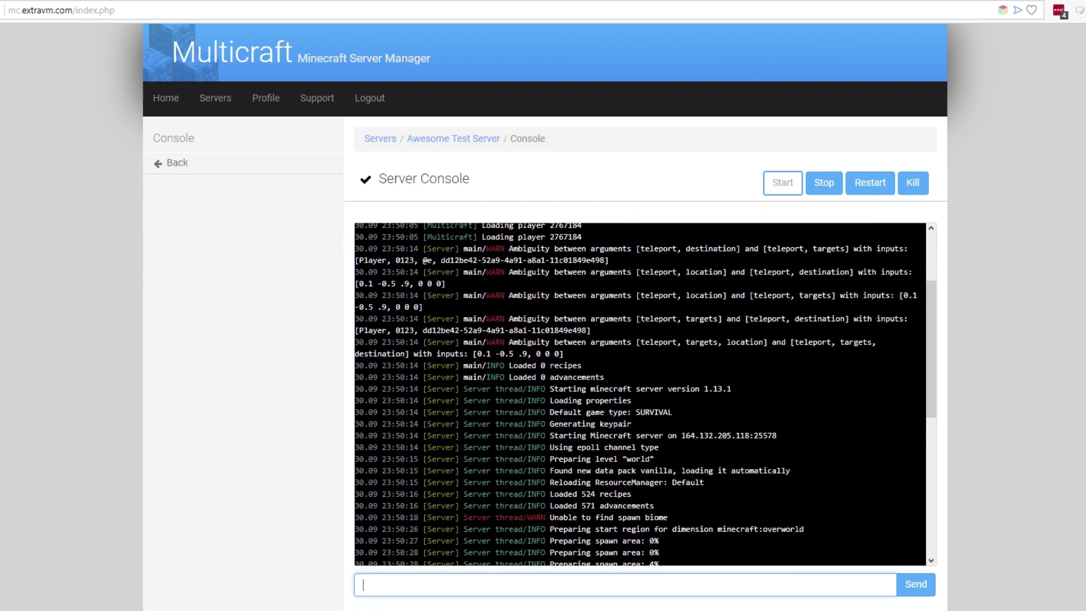
scroll(644, 394, up, 8)
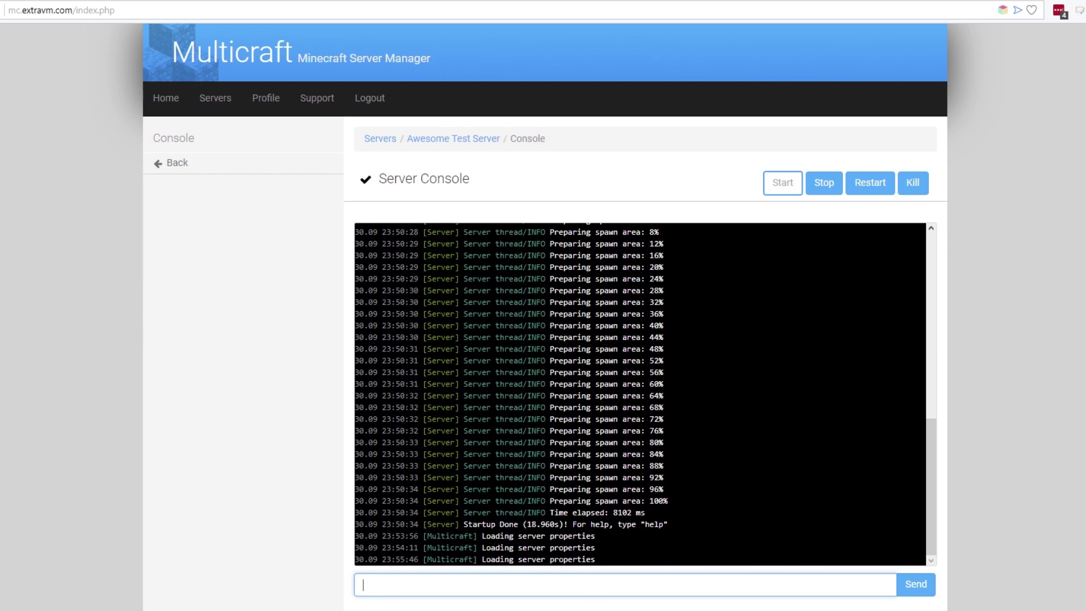
scroll(639, 394, up, 3)
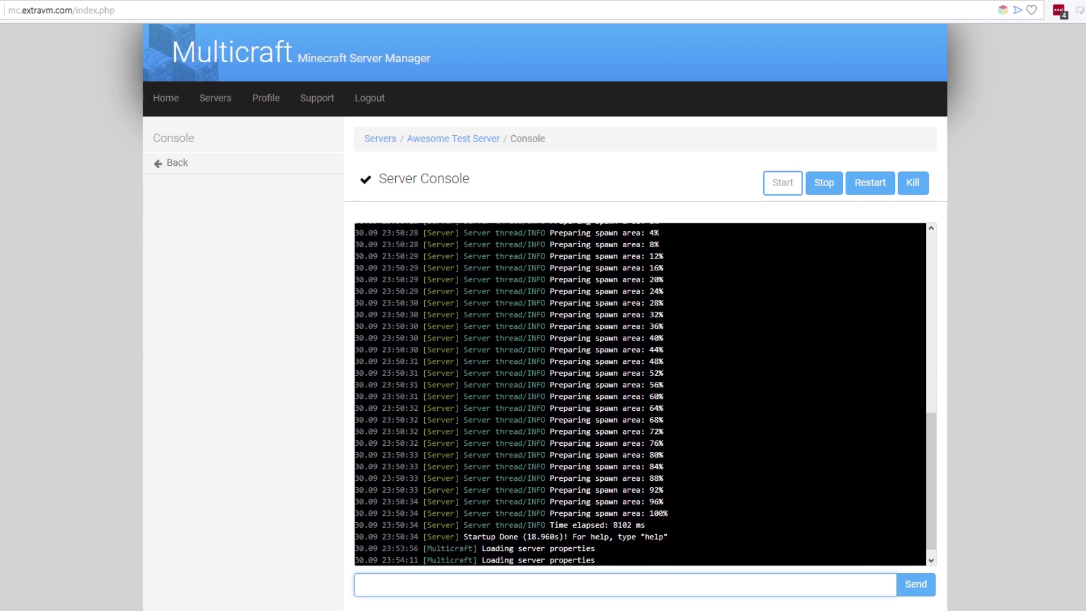
scroll(639, 394, up, 10)
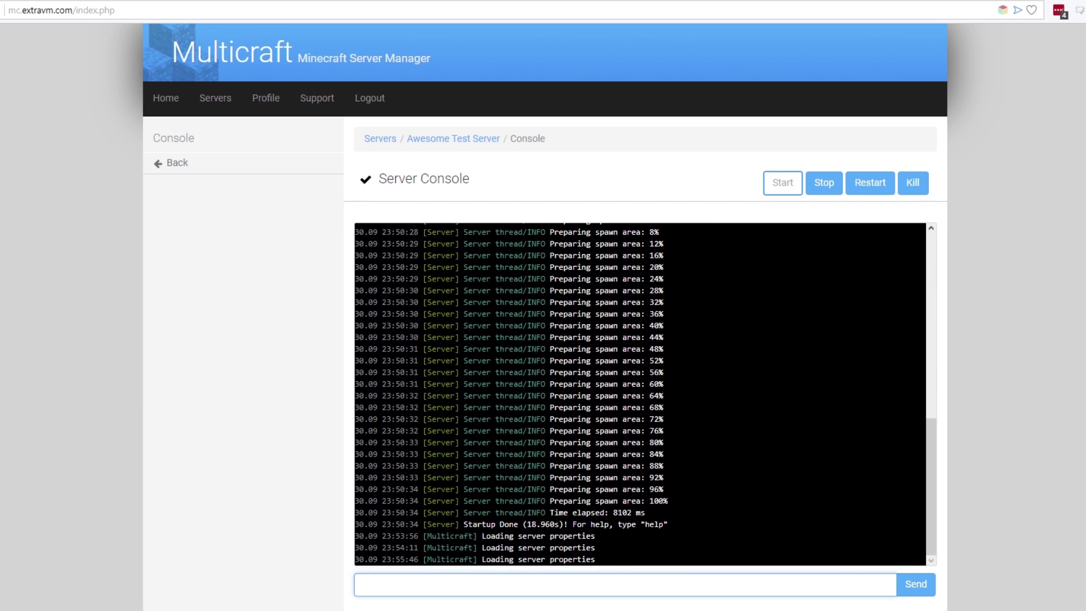
mouse_move(931, 486)
mouse_down()
mouse_move(931, 314)
mouse_move(931, 488)
mouse_up()
scroll(640, 395, up, 5)
Stop the server and highlight the shutdown lines at the end of the console log.
click(824, 183)
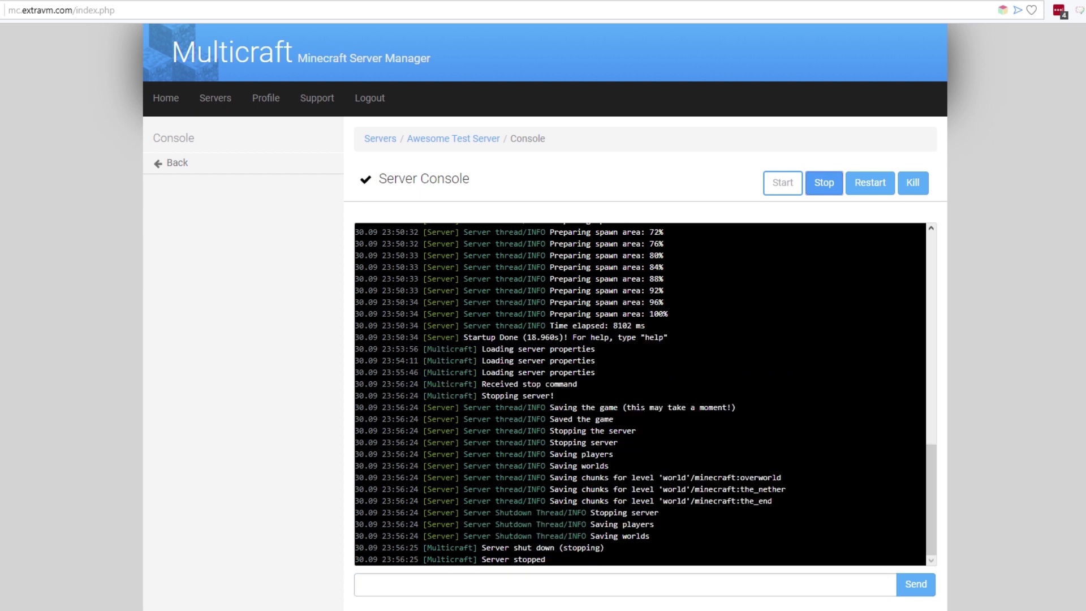
drag(546, 560, 355, 544)
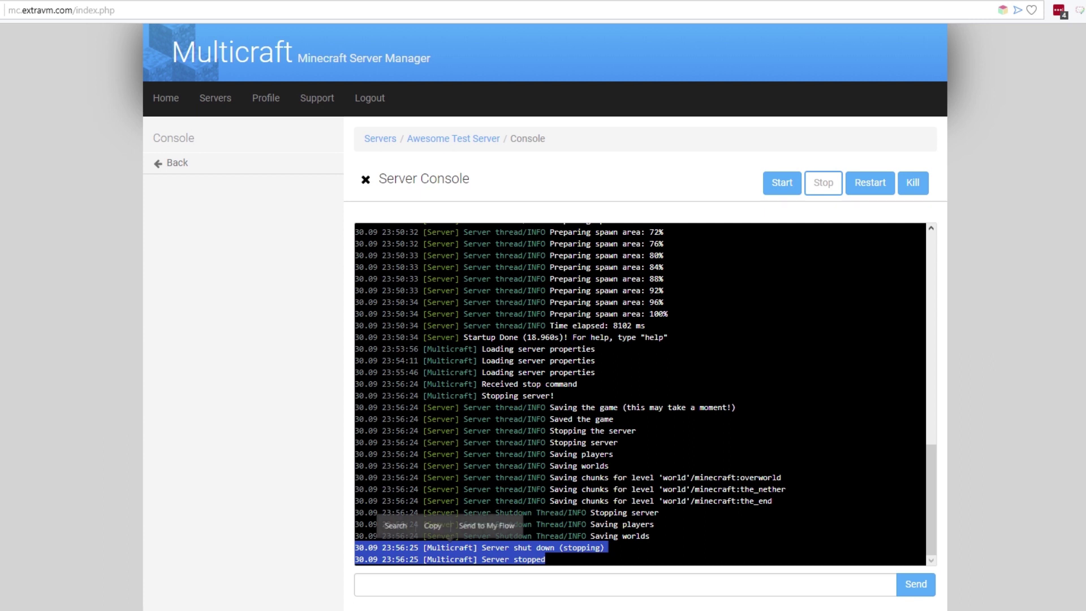
click(452, 554)
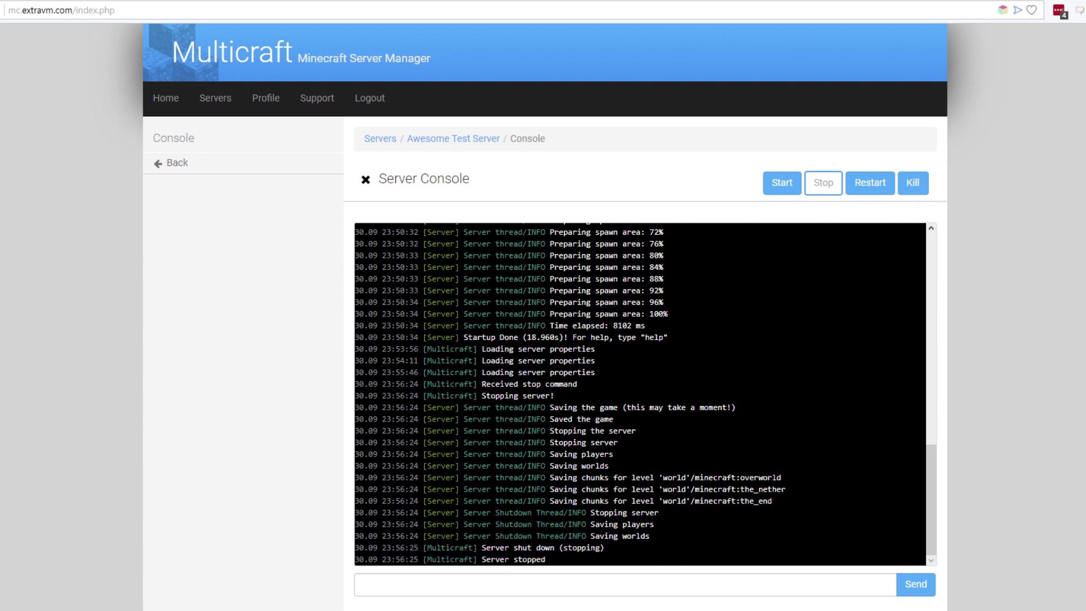
Start the stopped server from the console and follow its newest log lines.
click(782, 182)
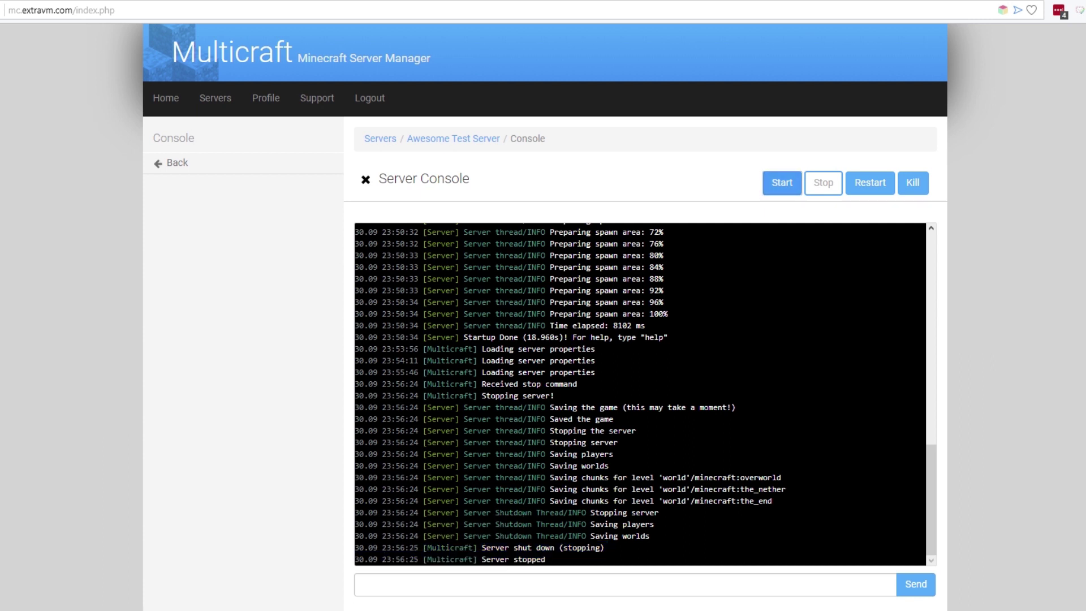
drag(486, 535, 665, 559)
click(667, 559)
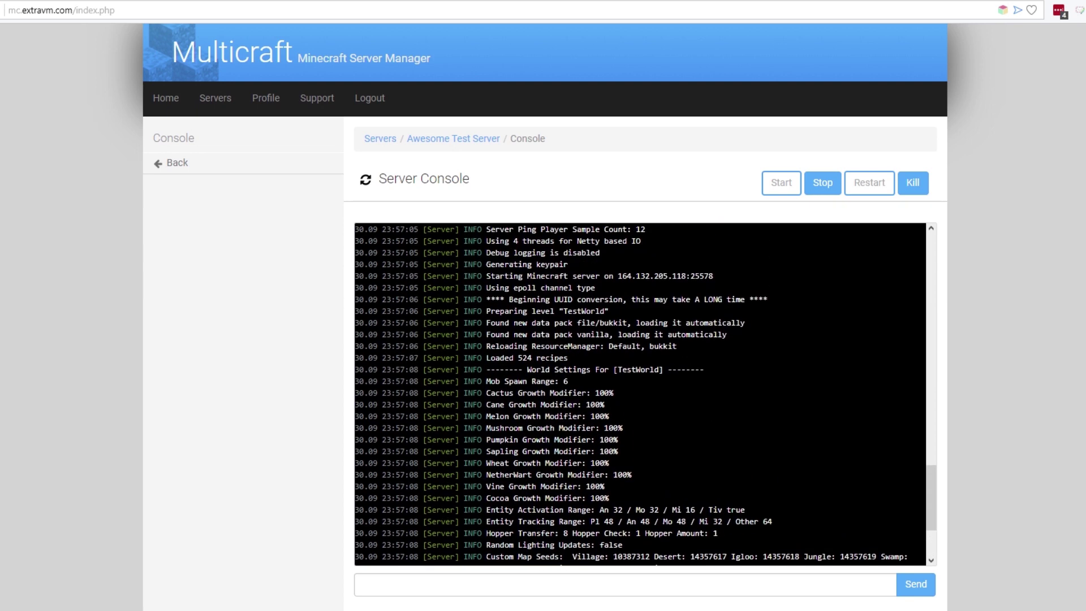
Examine the console log for world migration warnings and the startup completion line by highlighting them.
scroll(639, 396, down, 1)
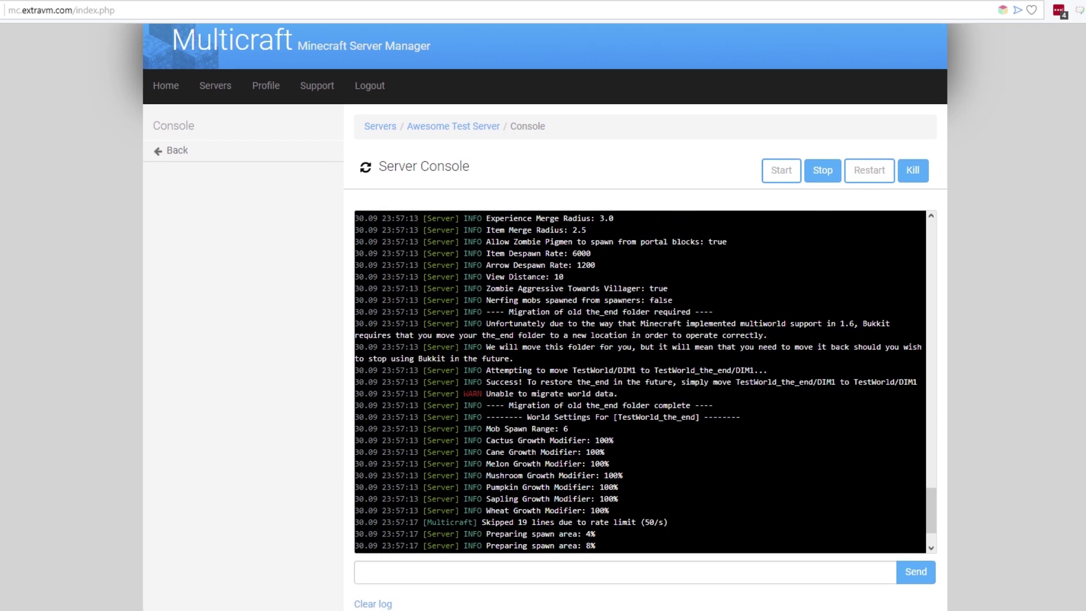
drag(618, 393, 464, 393)
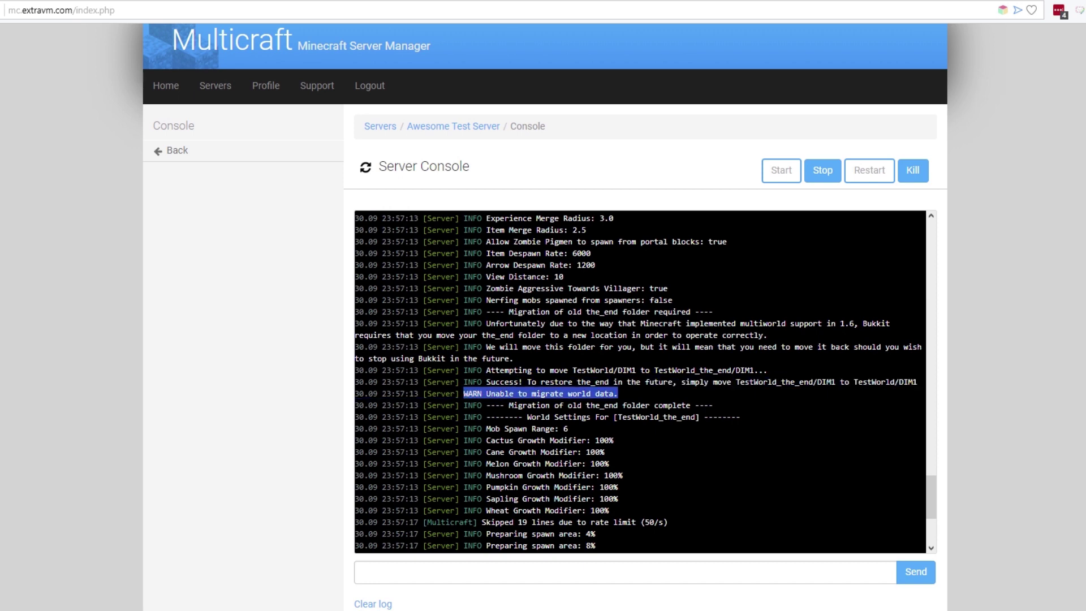
scroll(640, 381, up, 10)
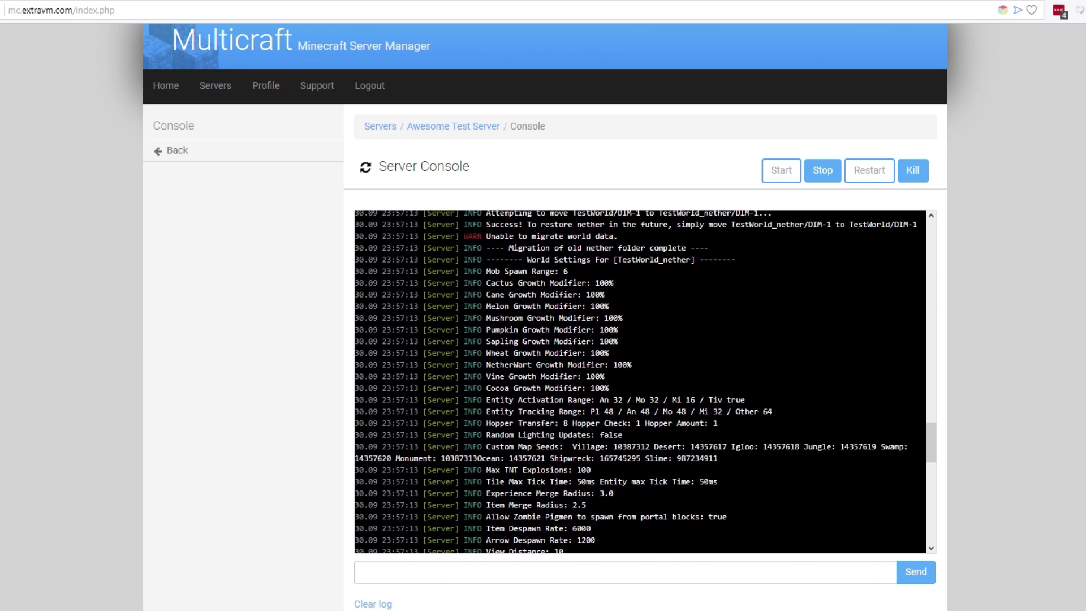
scroll(640, 382, down, 10)
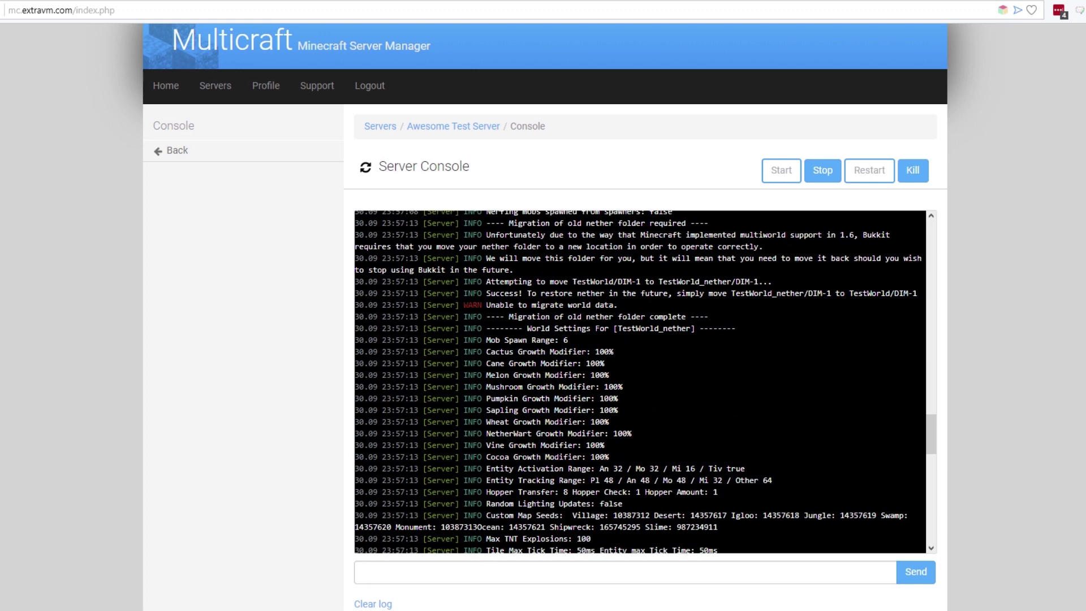
drag(618, 463, 464, 463)
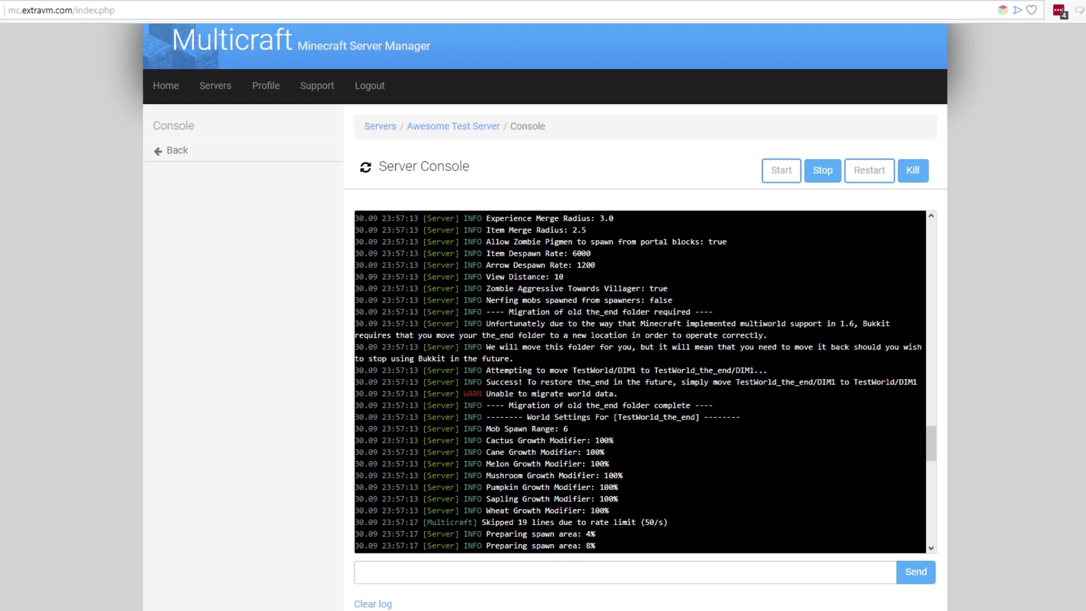
drag(464, 393, 618, 394)
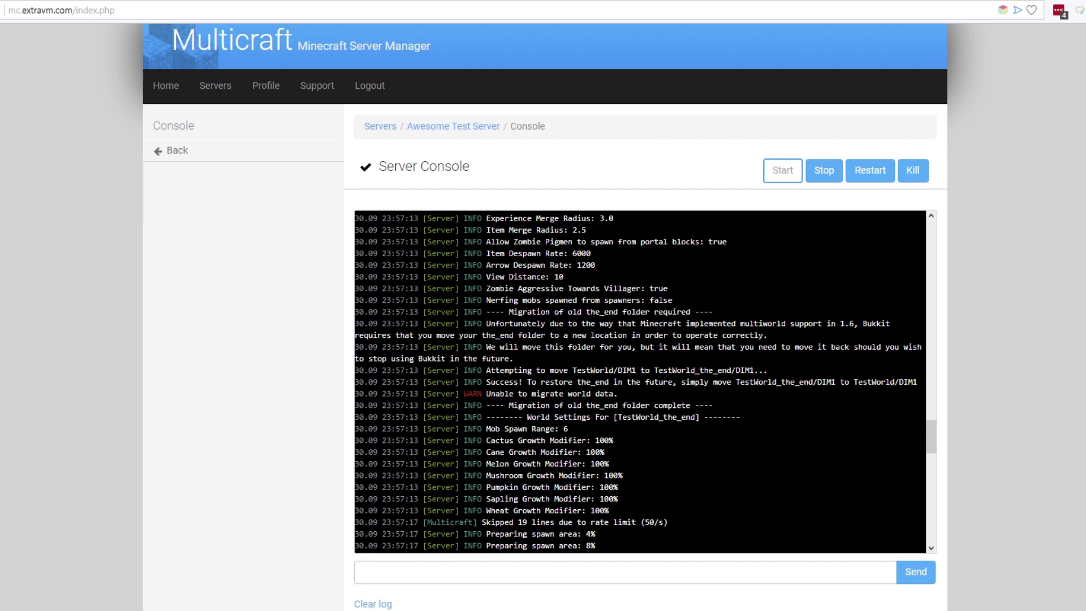
scroll(640, 396, down, 15)
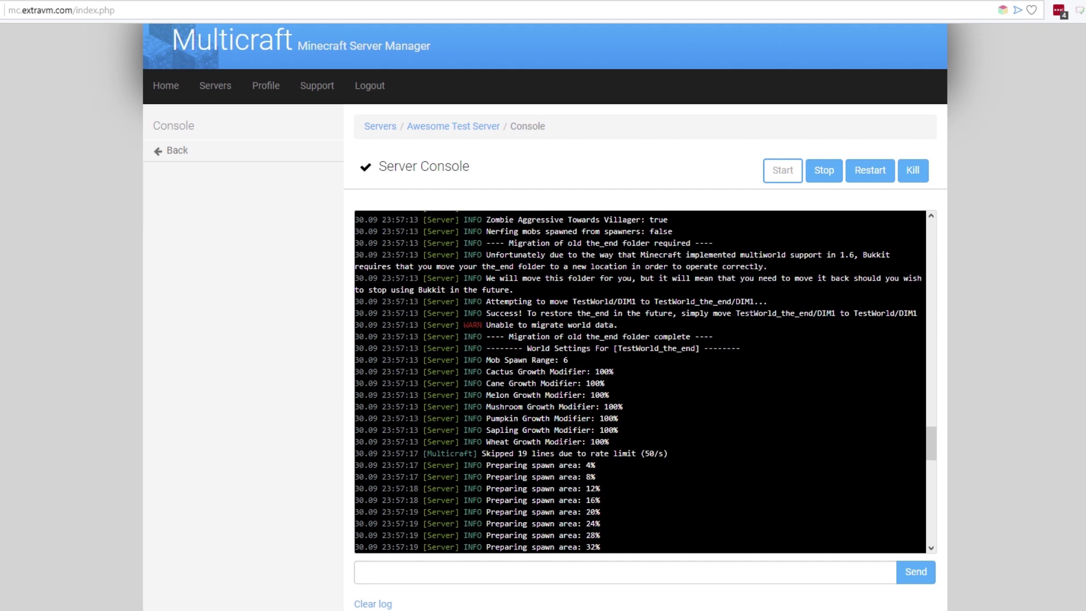
click(670, 547)
drag(668, 547, 463, 547)
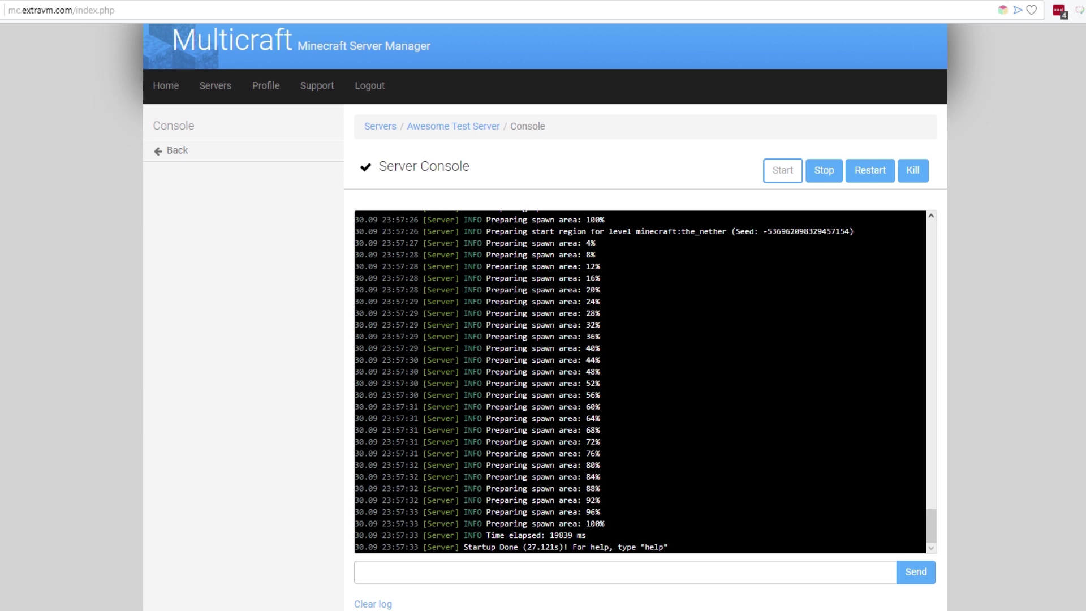
Switch to Minecraft, refresh the multiplayer list, join Minecraft Server and change the camera perspective in the world.
key(alt+Tab)
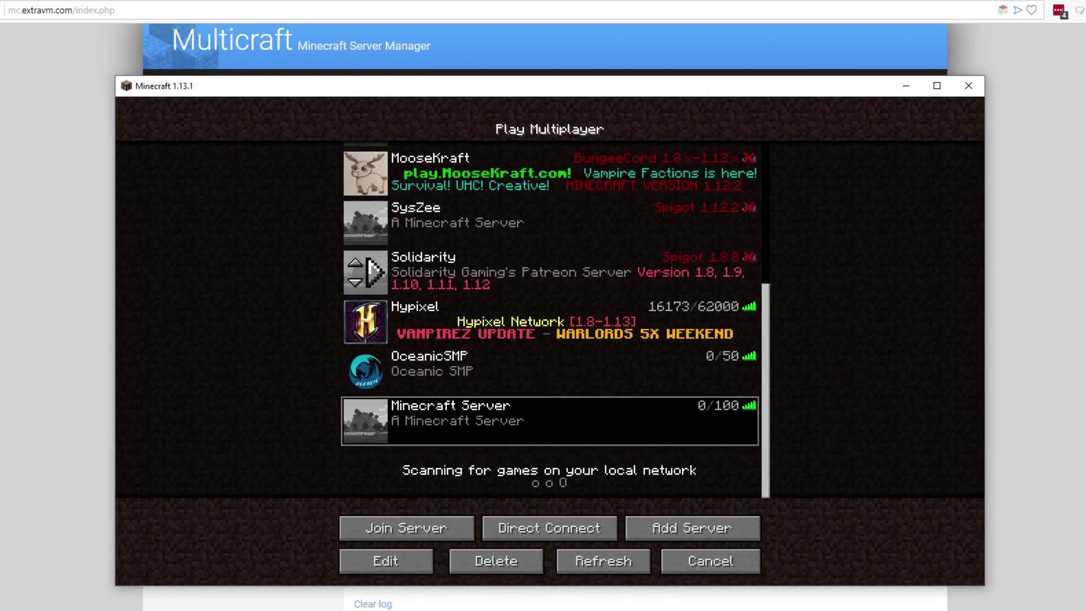
click(603, 561)
scroll(365, 172, down, 5)
click(369, 409)
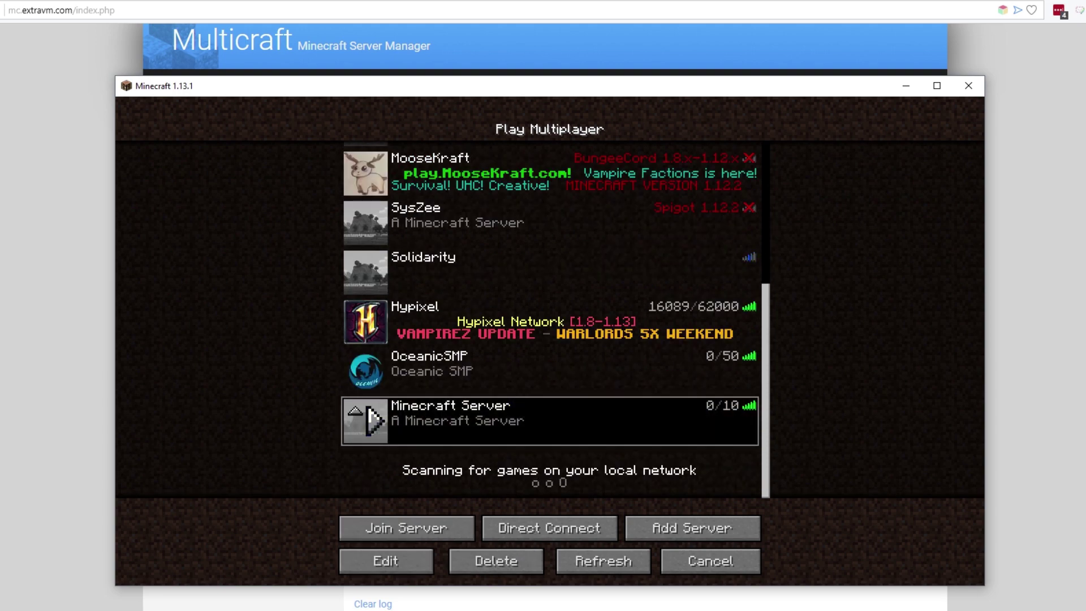
click(406, 528)
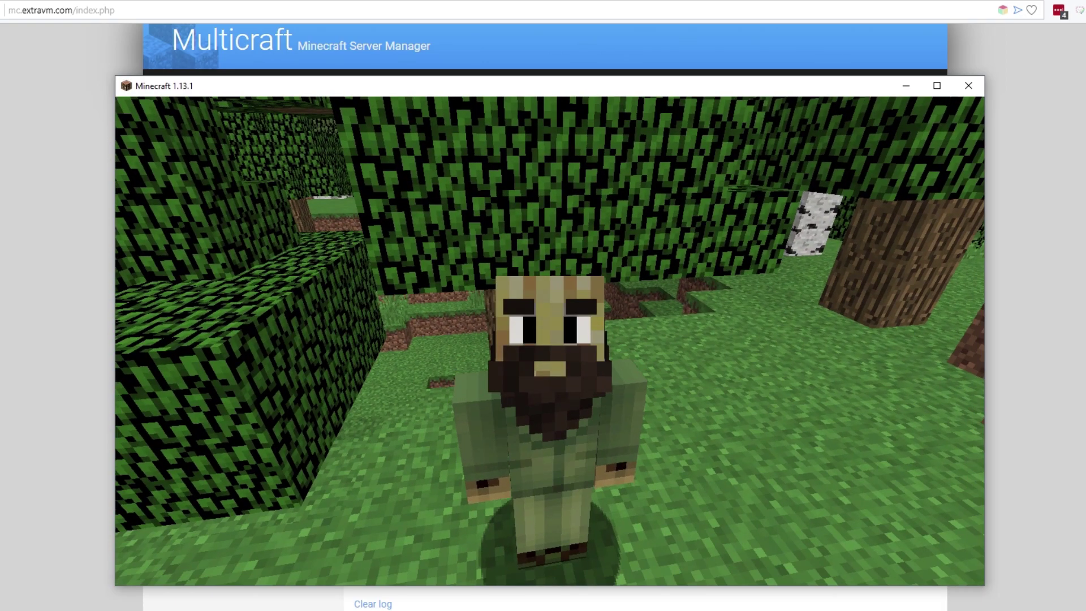
key(F5)
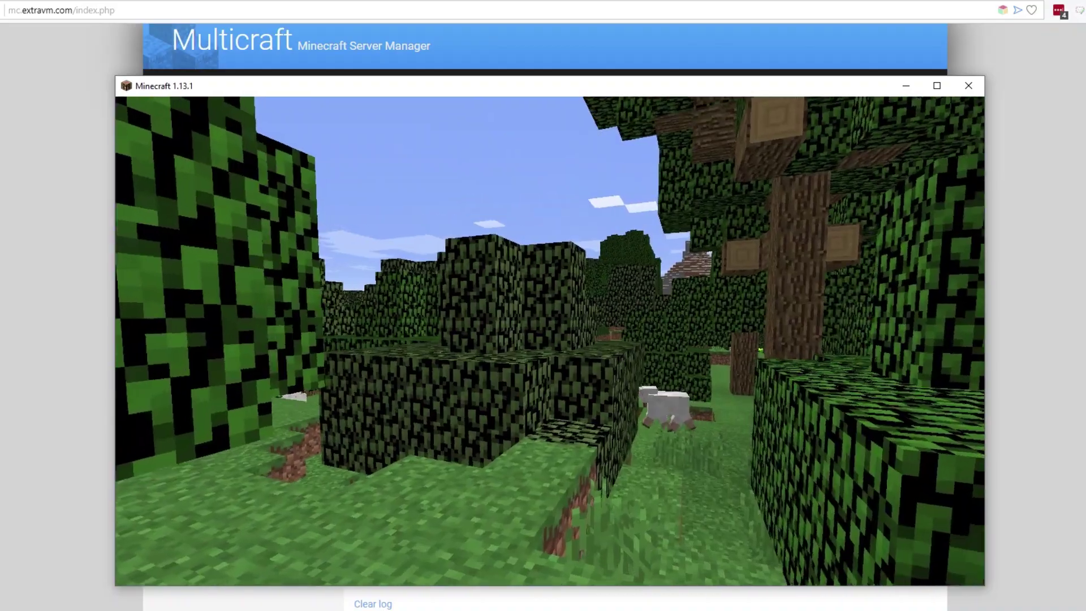
Walk forward and jump in the Minecraft world to look around.
key(w)
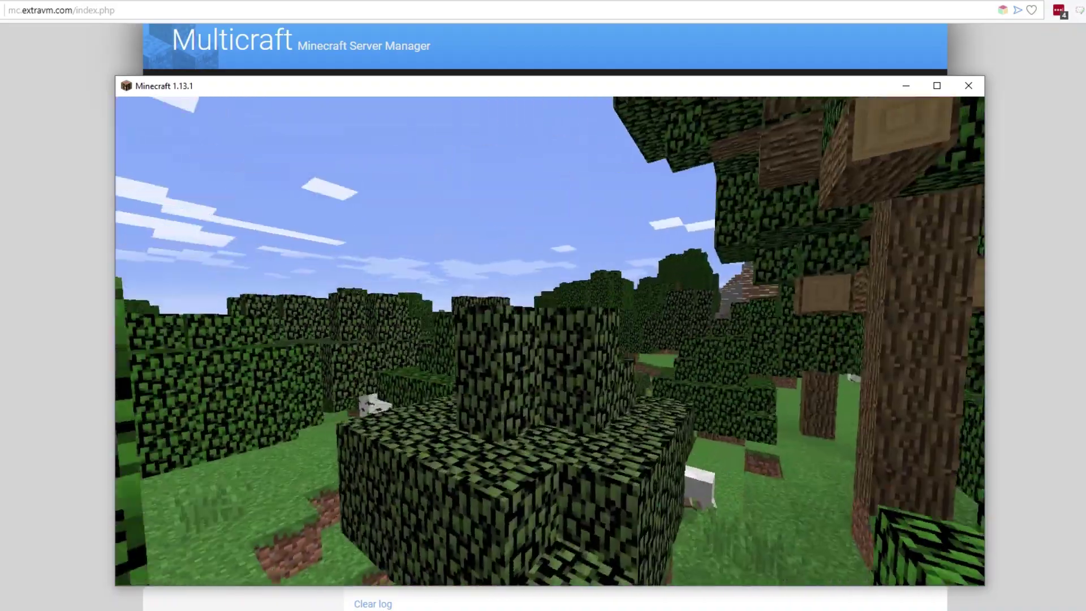
key(space)
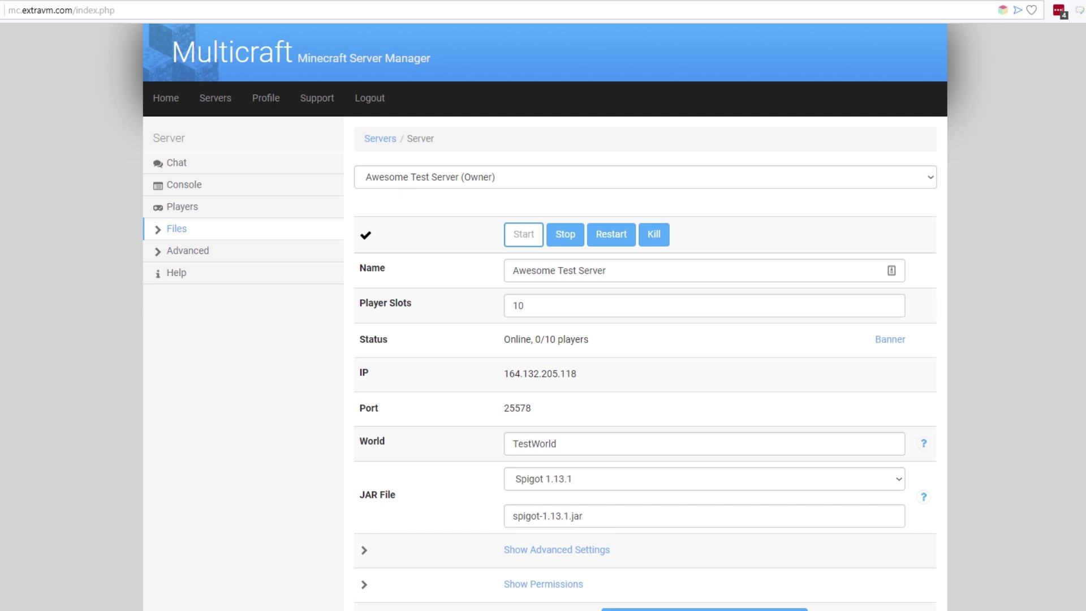
Open the server's FTP file access page in Multicraft and highlight the password and FTP address fields.
click(176, 229)
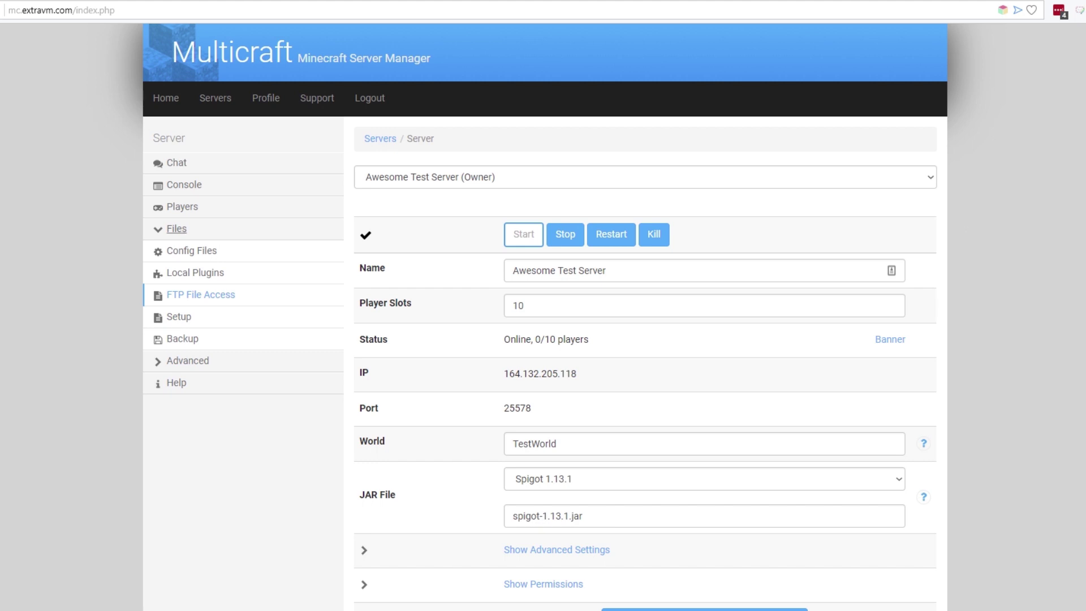
click(201, 295)
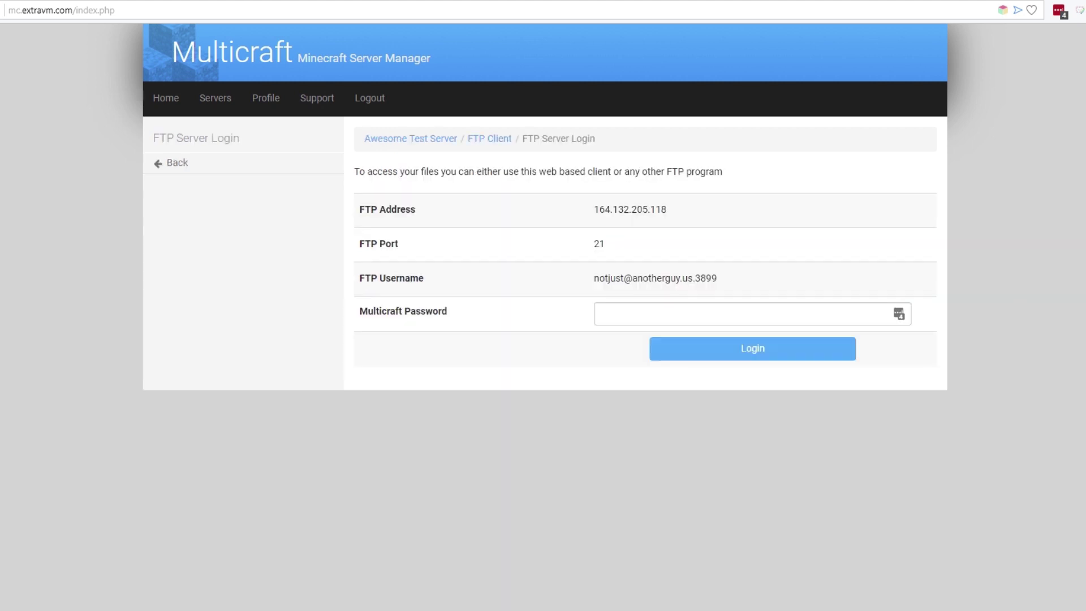
drag(366, 312, 440, 311)
click(601, 314)
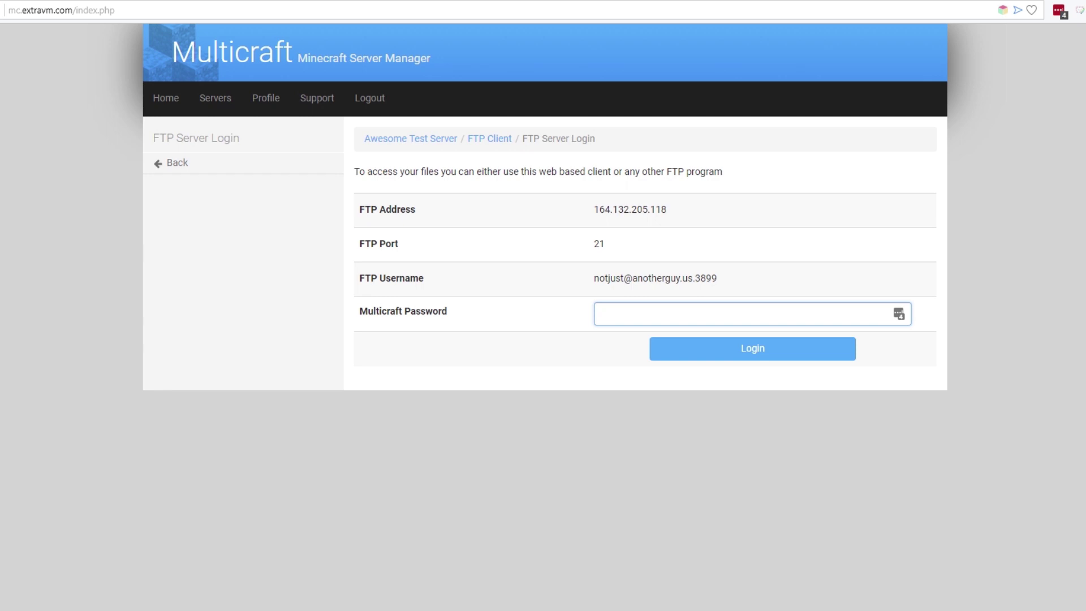
drag(370, 210, 416, 209)
click(416, 209)
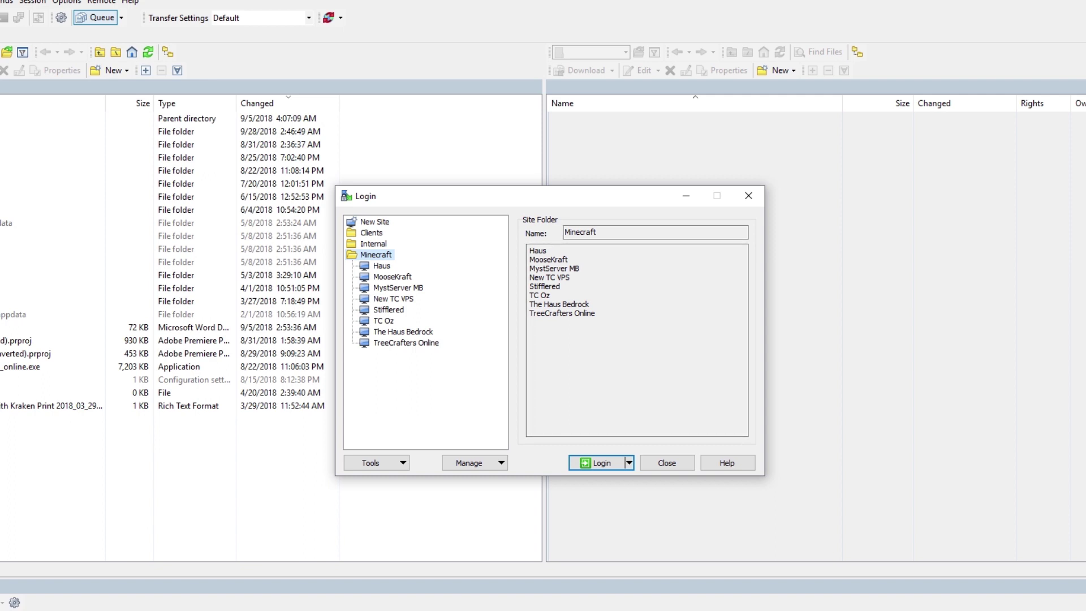
Switch to WinSCP, start a new site and fill its host name with the FTP address 164.132.205.118 copied from Multicraft.
click(374, 222)
click(607, 283)
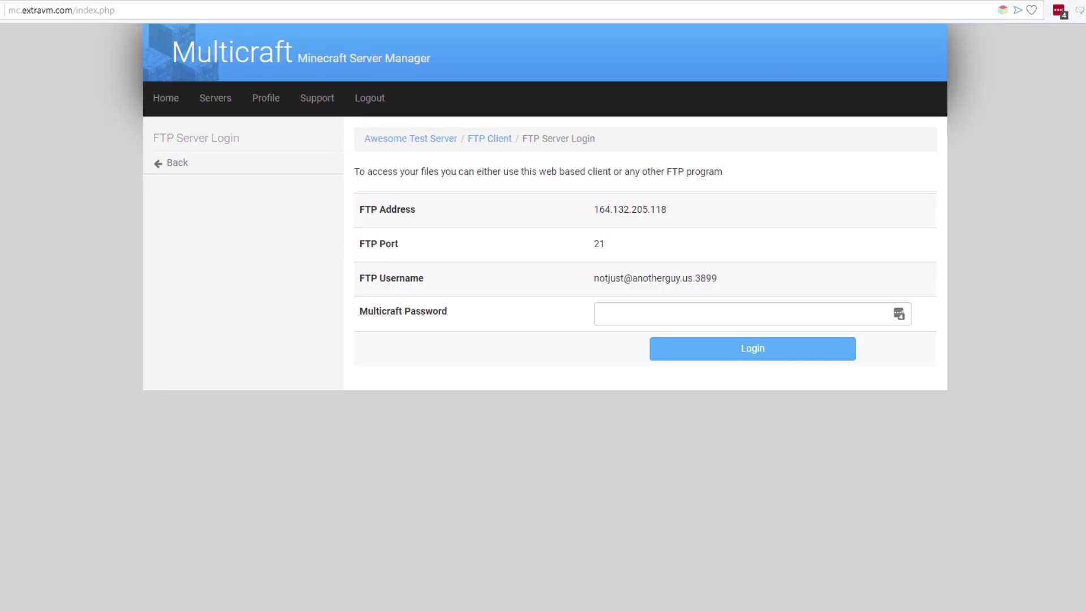
drag(668, 210, 593, 209)
key(ctrl+c)
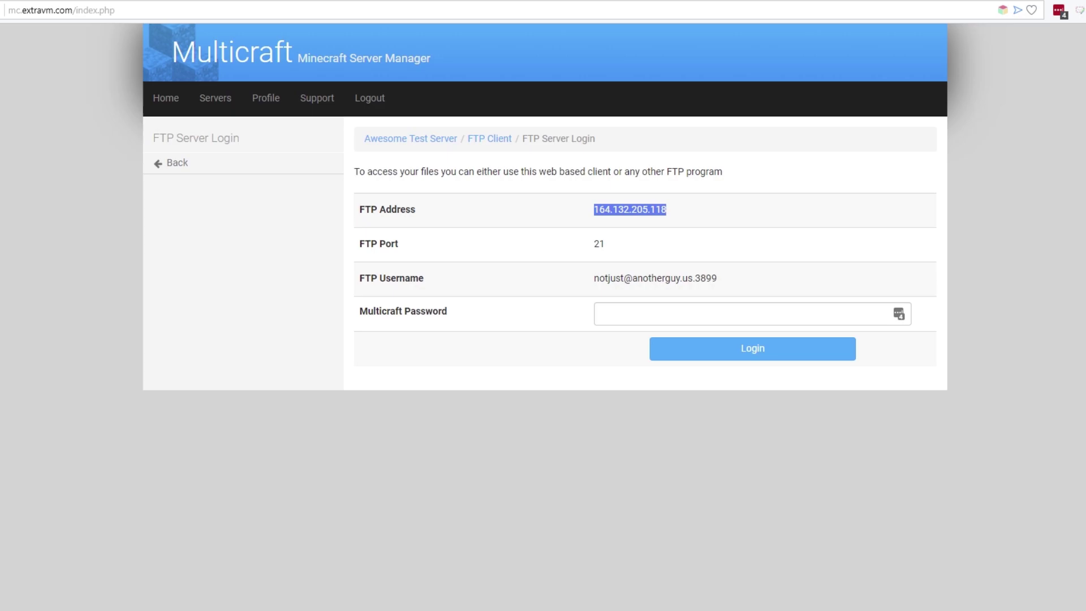
key(alt+Tab)
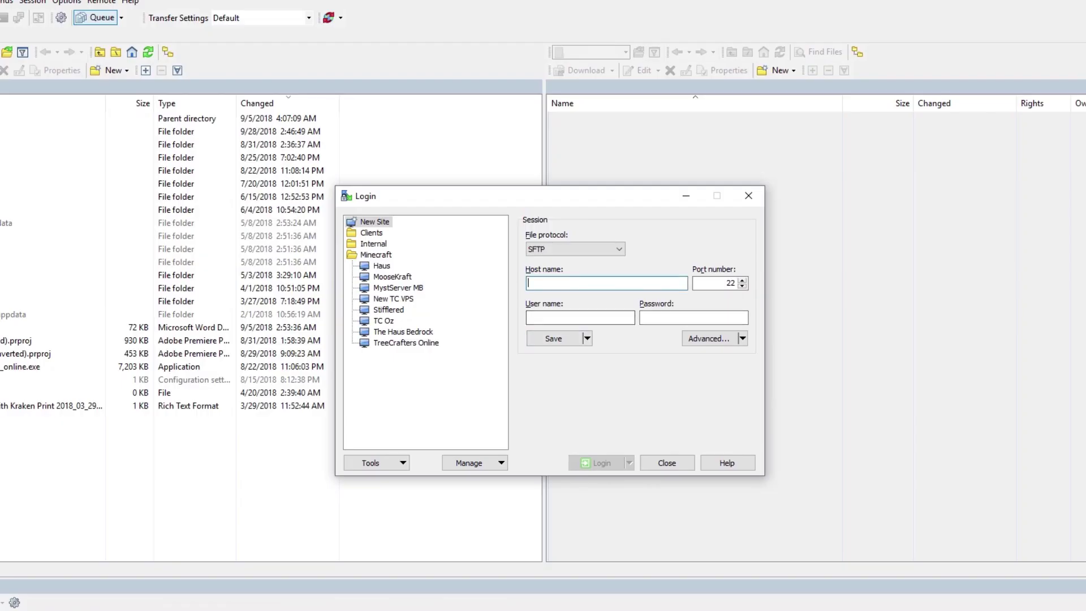
key(ctrl+v)
Set the new site's file protocol to FTP.
key(shift+Tab)
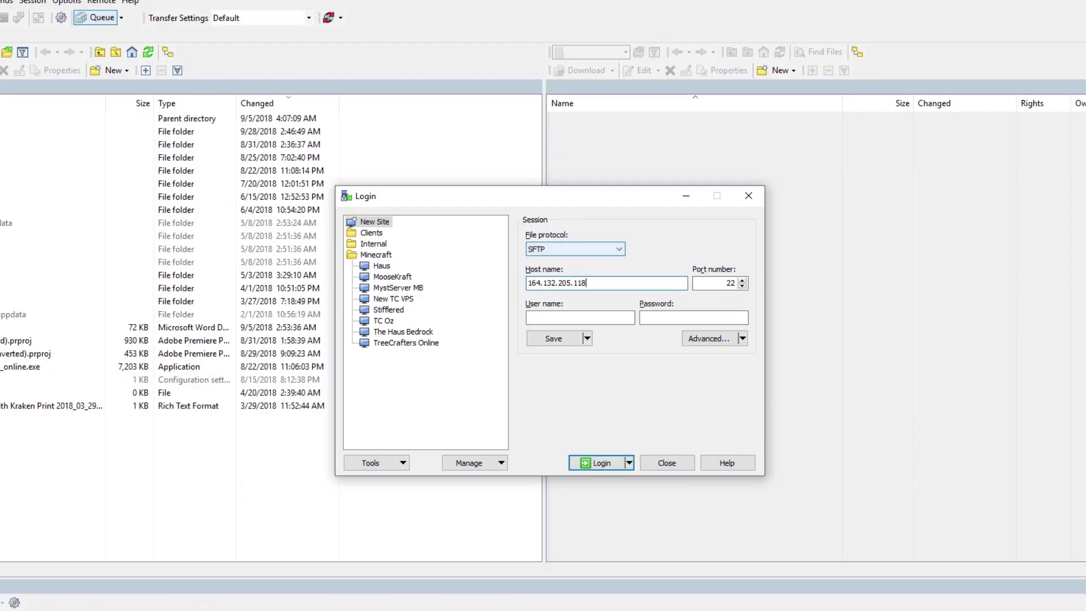
key(alt+Down)
key(Down)
key(Down)
key(Return)
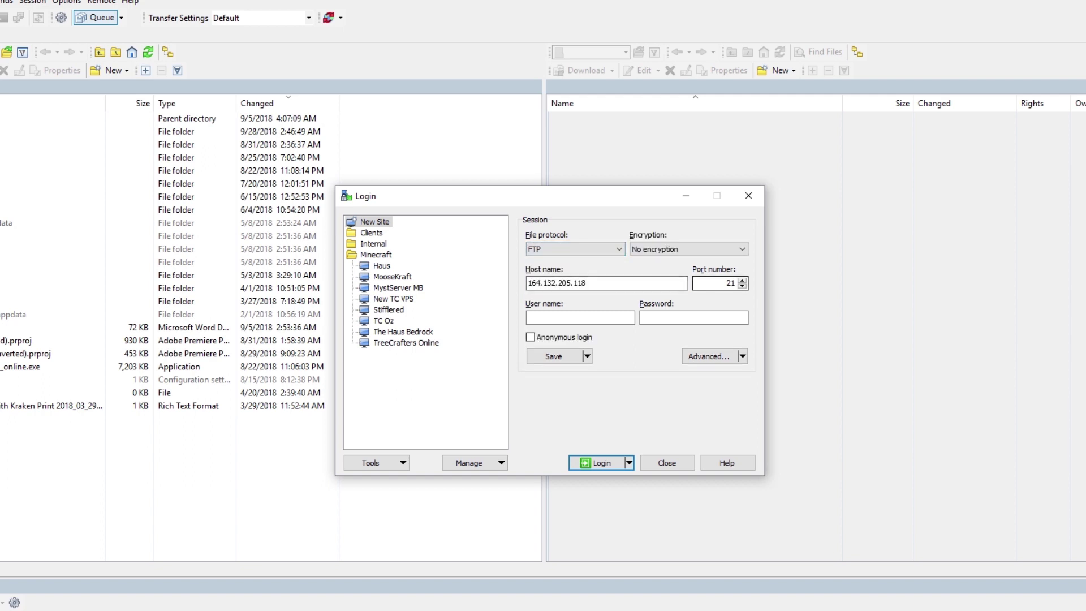
Copy the FTP username from Multicraft into the WinSCP site, enter the account password and log in.
key(alt+Tab)
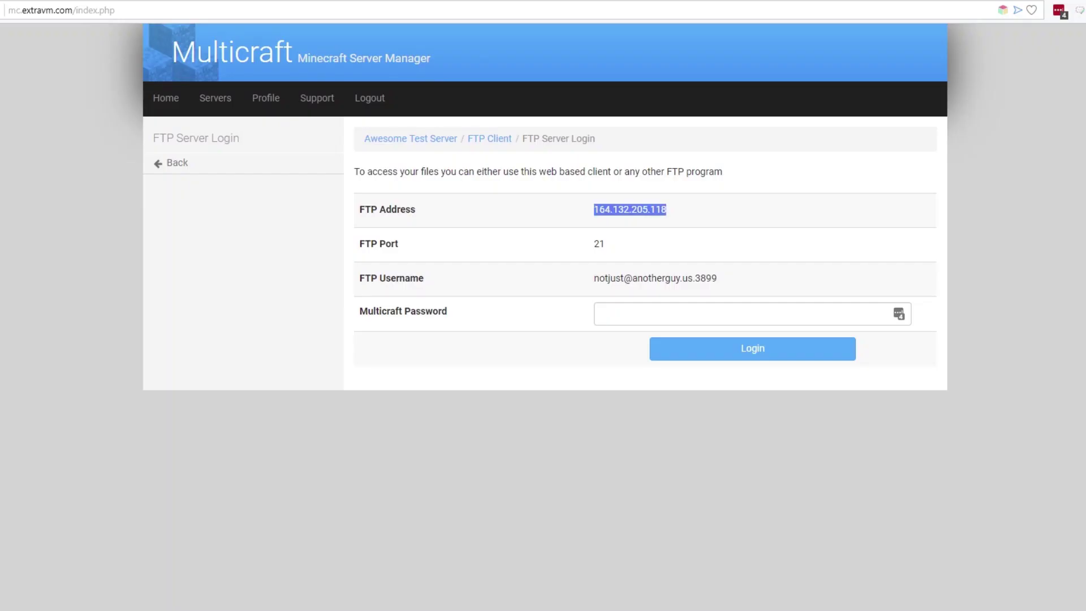
drag(717, 278, 593, 279)
key(ctrl+c)
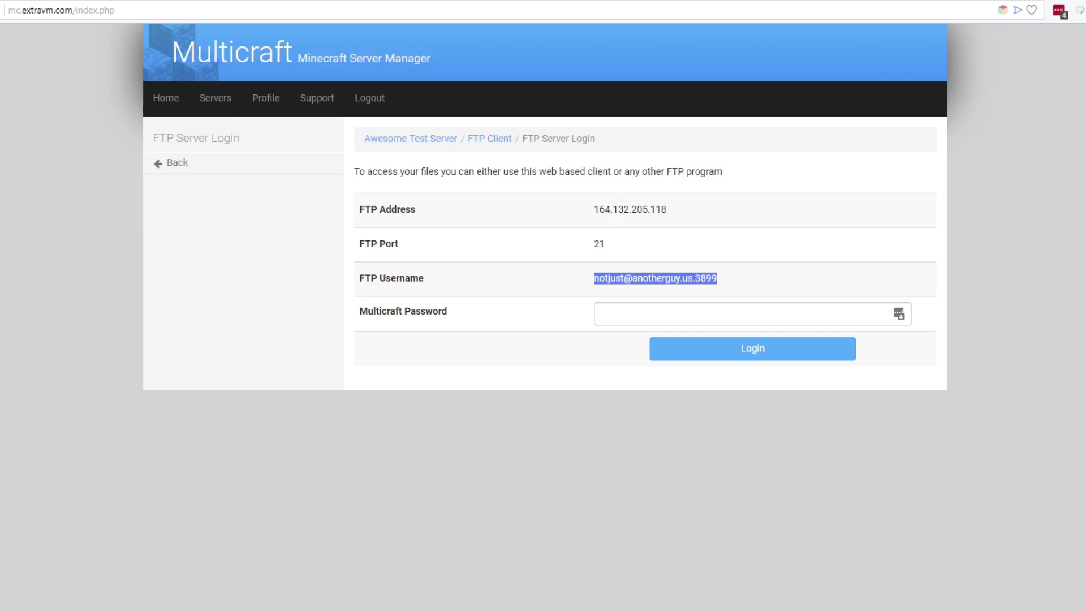
key(alt+Tab)
key(ctrl+v)
key(Tab)
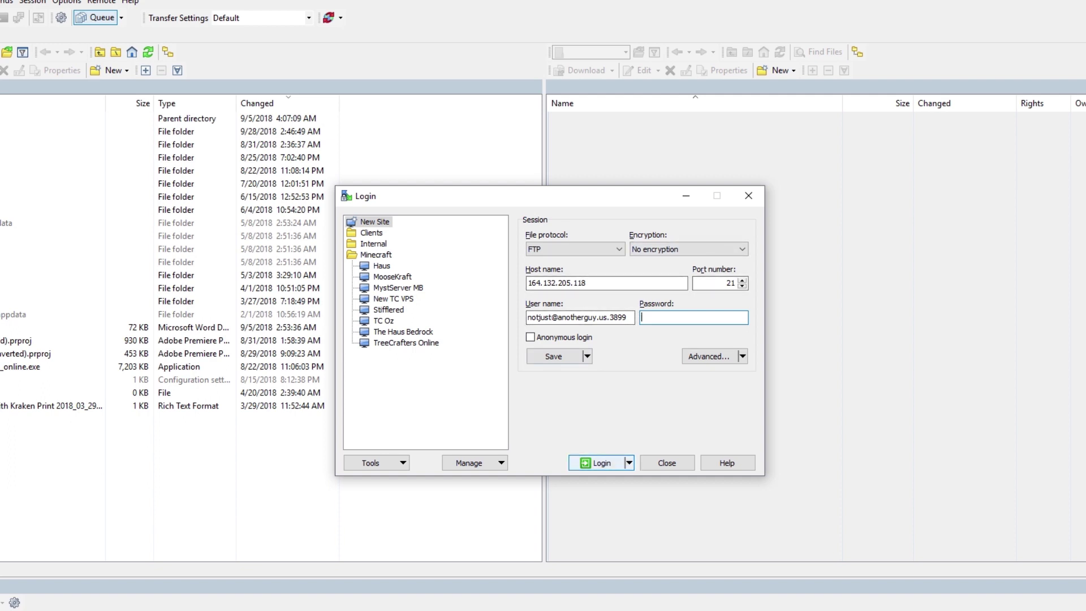
key(Return)
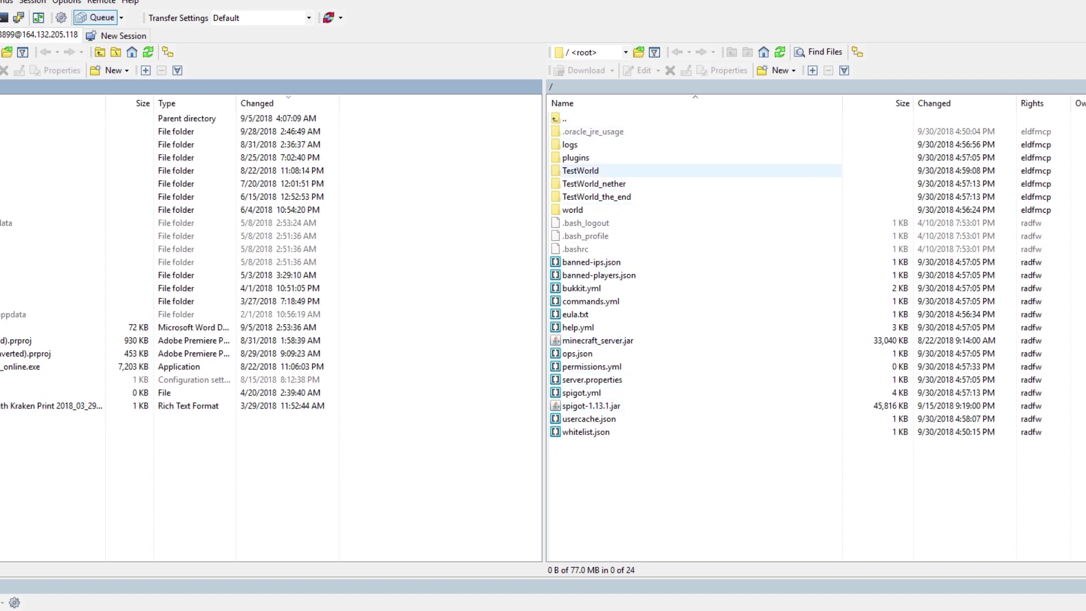
Examine the TestWorld, TestWorld_nether and TestWorld_the_end folders in the server's root directory.
click(581, 171)
key(Down)
key(Down)
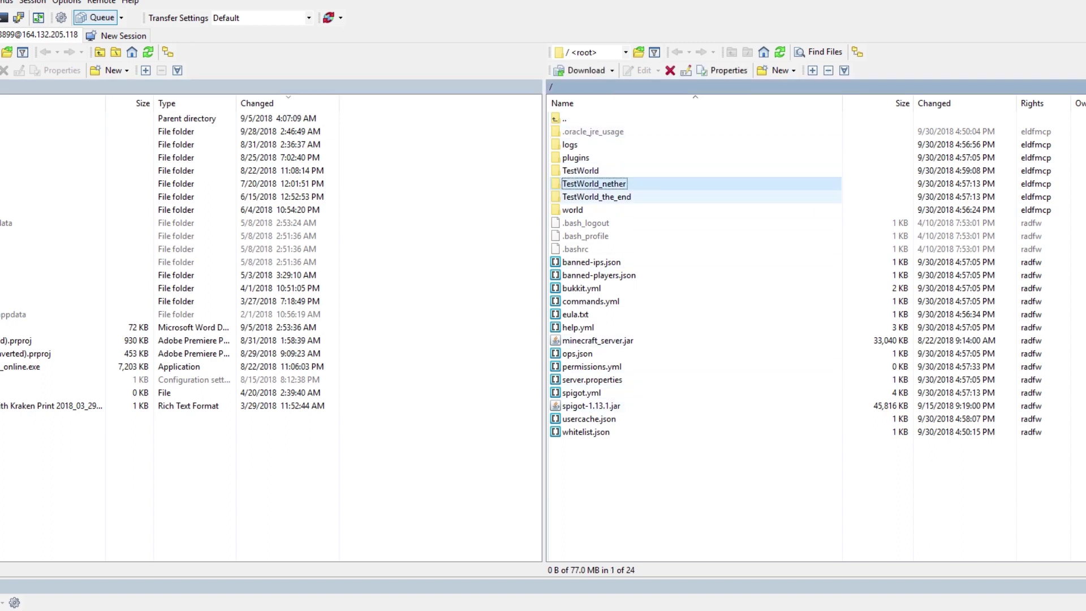
key(Up)
key(Up)
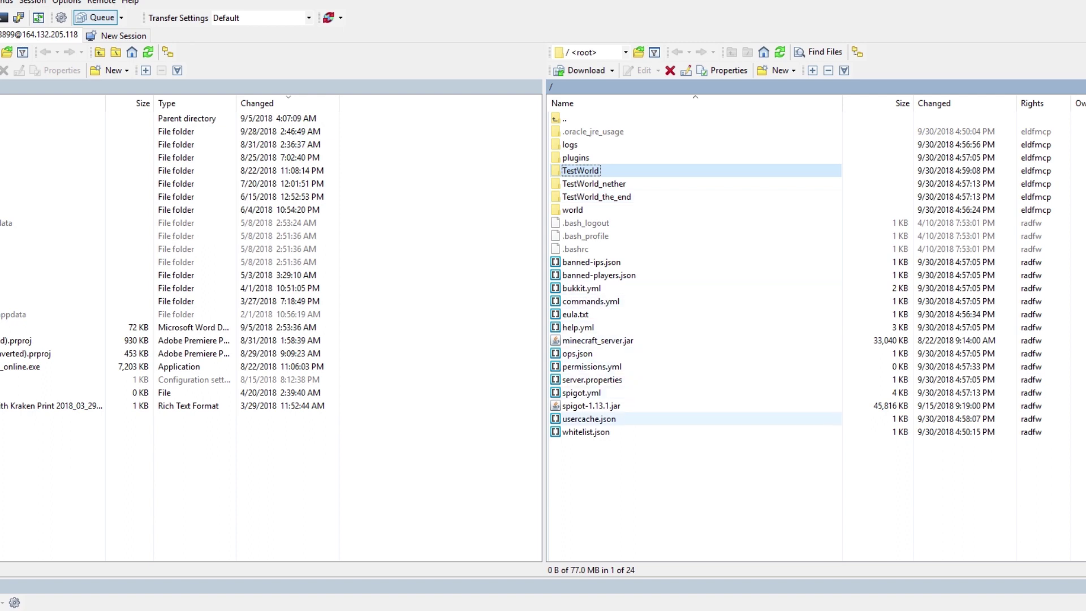
Open server.properties from the server's root directory for editing.
click(592, 380)
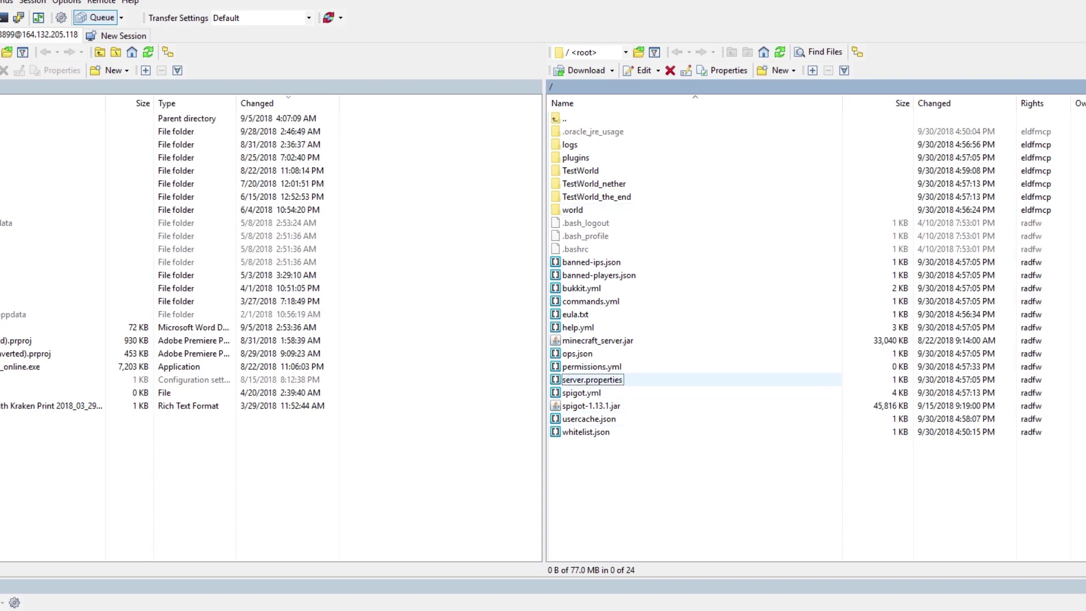
click(592, 380)
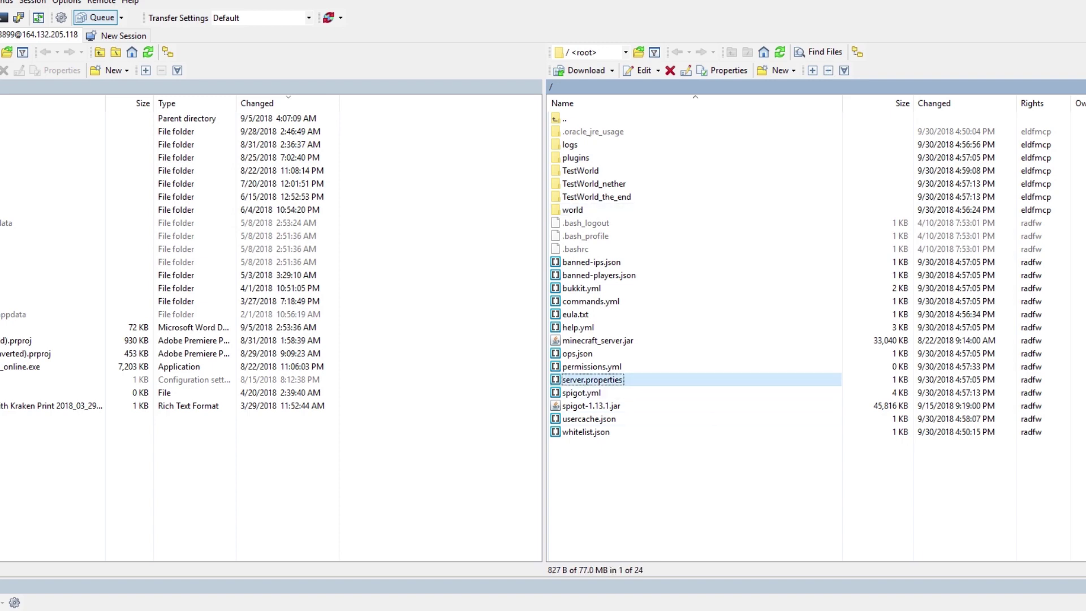
key(Return)
Examine the allow-nether, enforce-whitelist, difficulty, hardcore, enable-command-block and resource-pack settings in server.properties.
scroll(686, 315, up, 2)
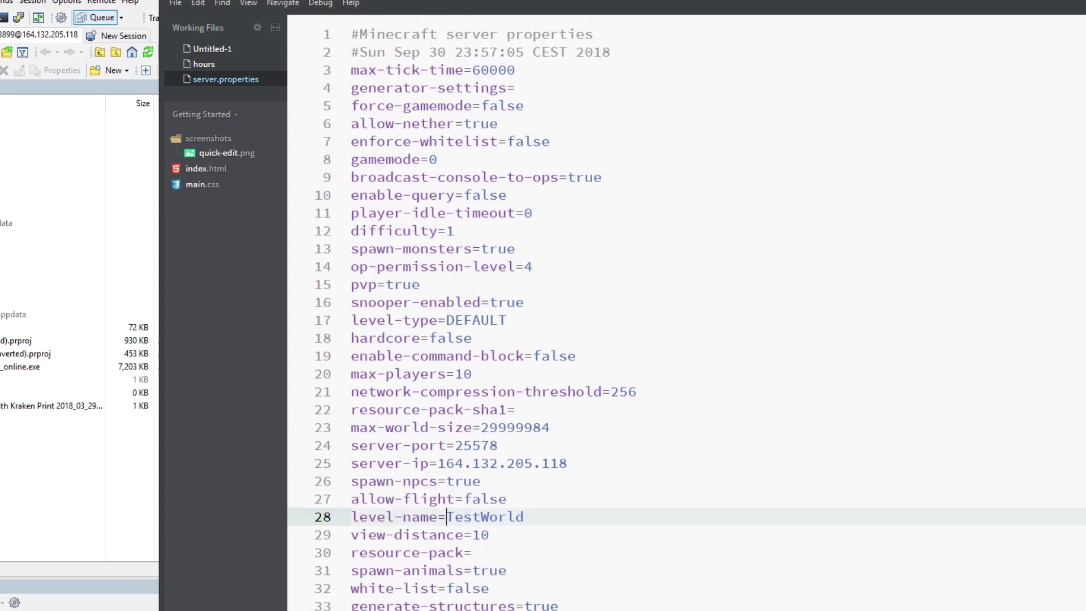
drag(498, 123, 350, 124)
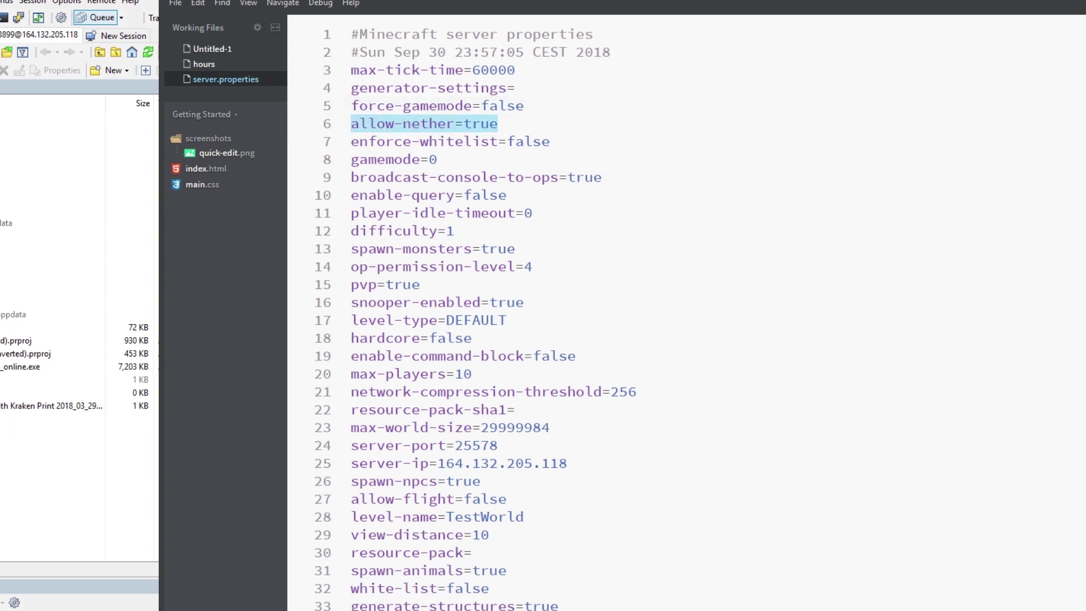
drag(550, 142, 351, 141)
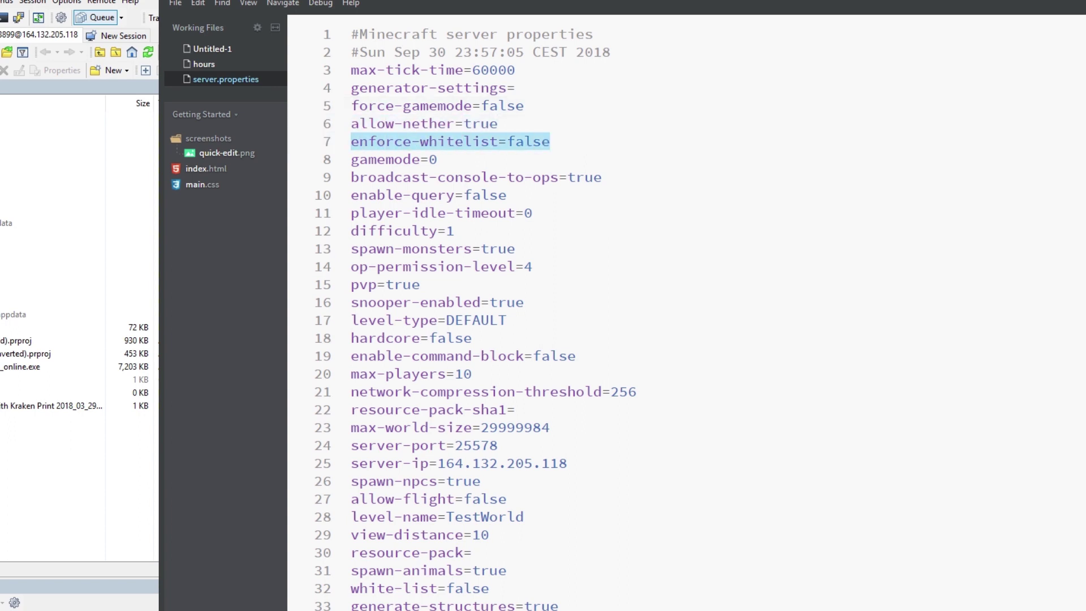
click(550, 141)
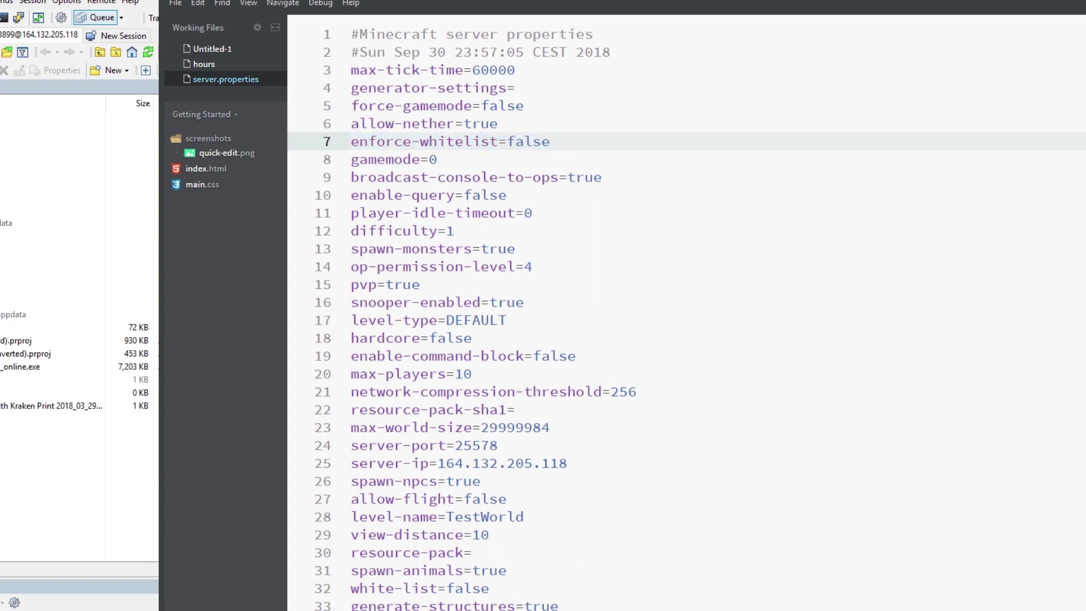
drag(454, 231, 350, 231)
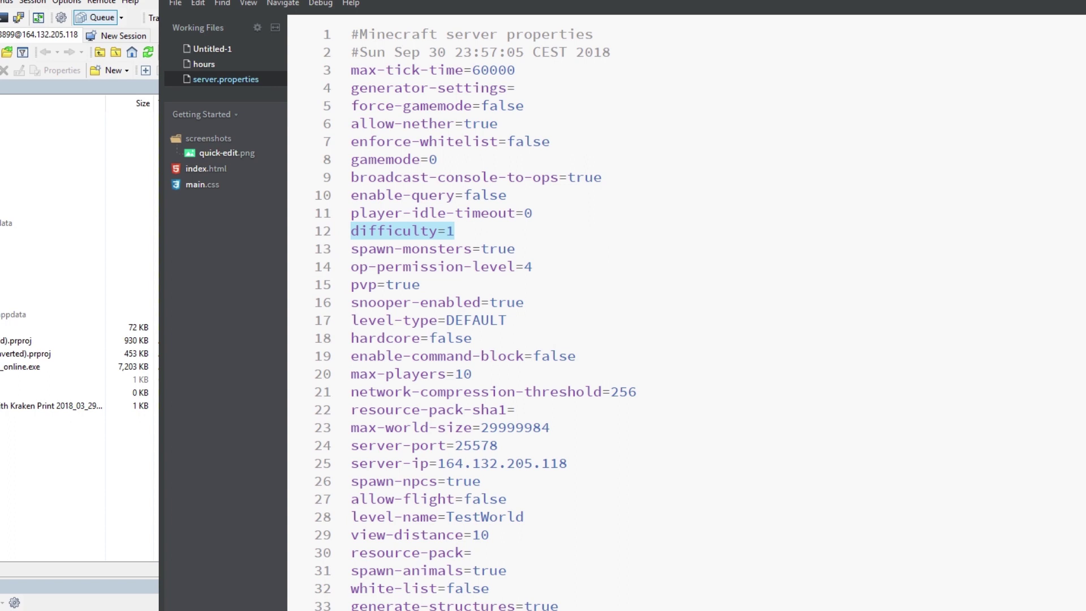
drag(472, 338, 351, 339)
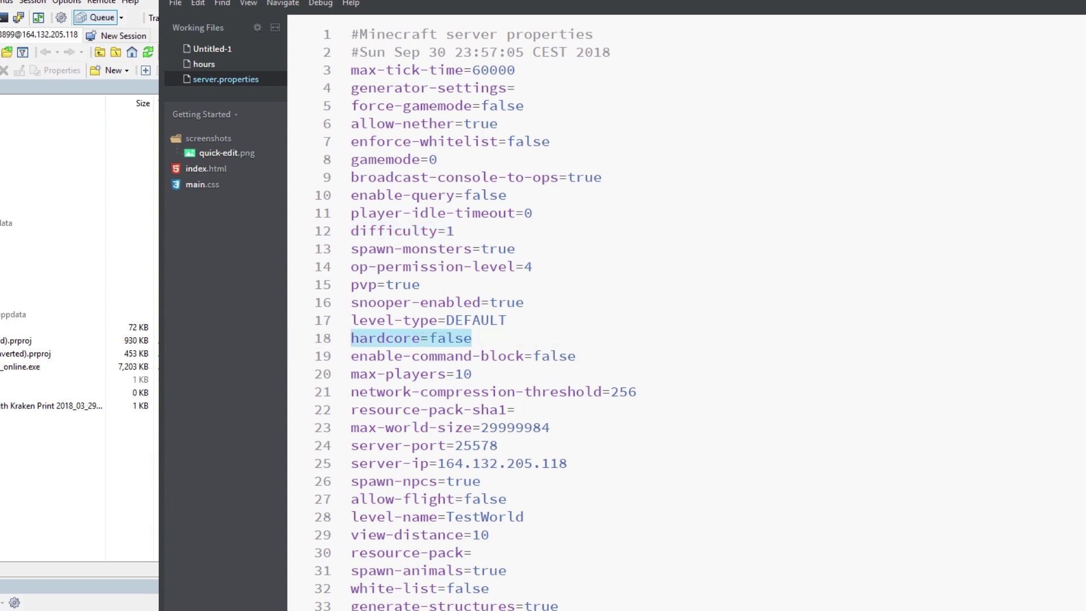
drag(576, 356, 351, 356)
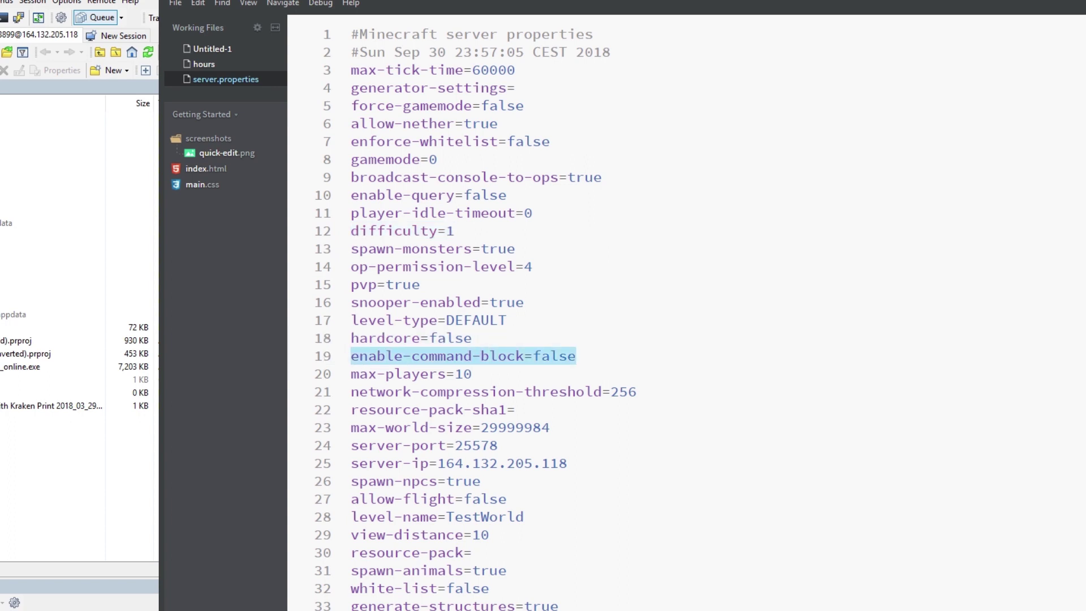
scroll(679, 311, down, 2)
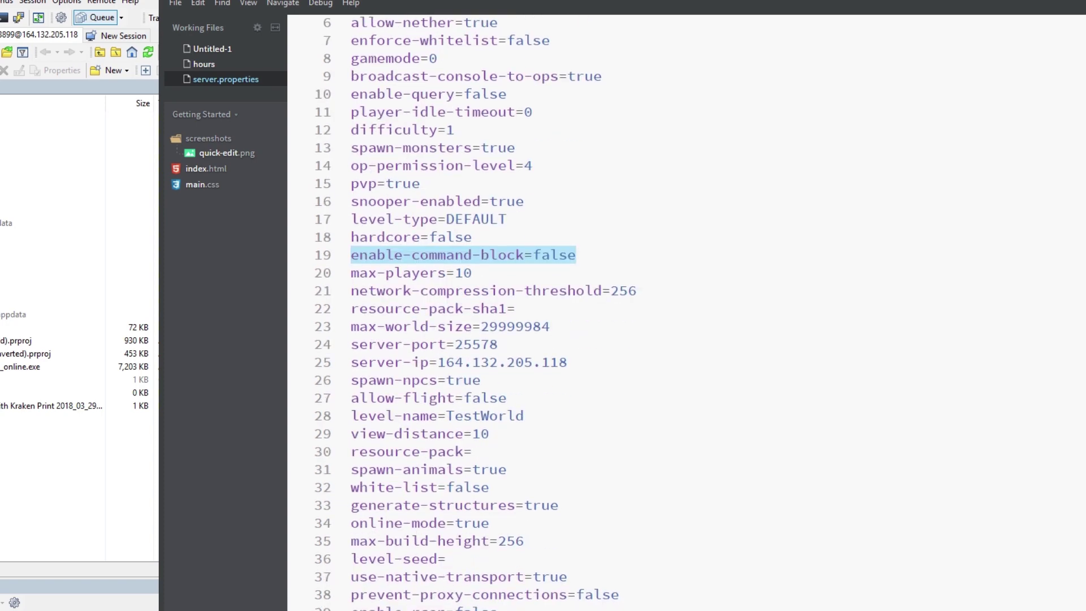
click(428, 452)
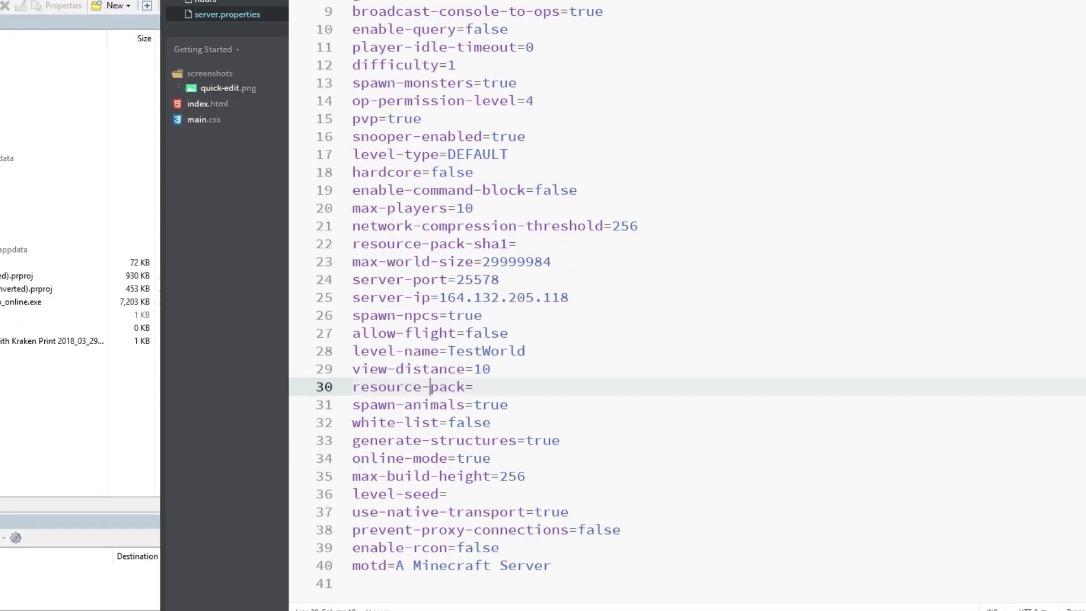
Replace the motd value in server.properties with text starting "This is so", save the file and return to the server's file list.
drag(352, 565, 386, 565)
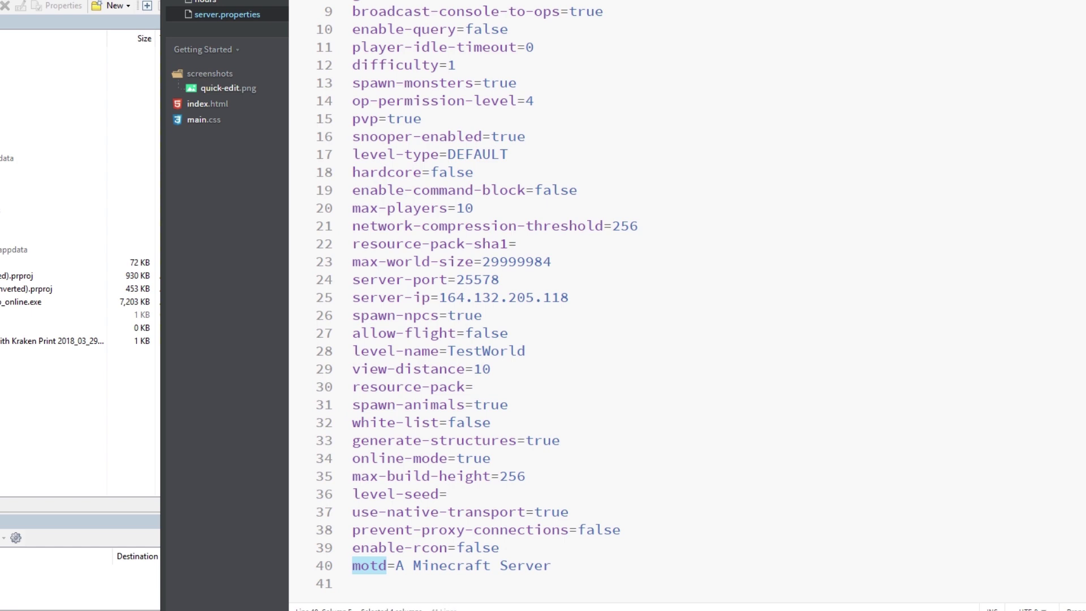
drag(552, 565, 396, 565)
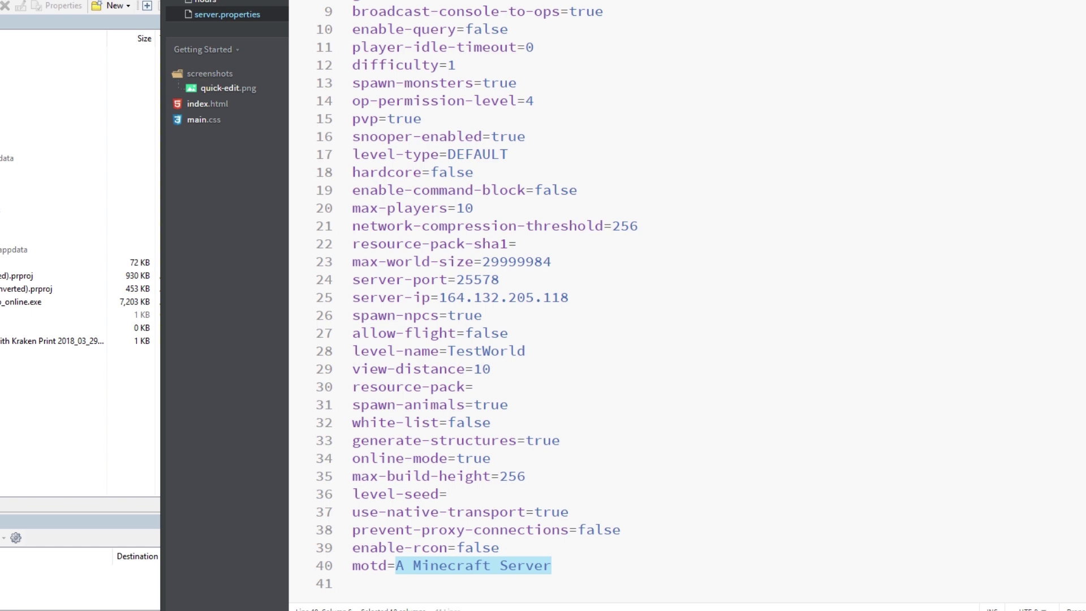
text(This is so)
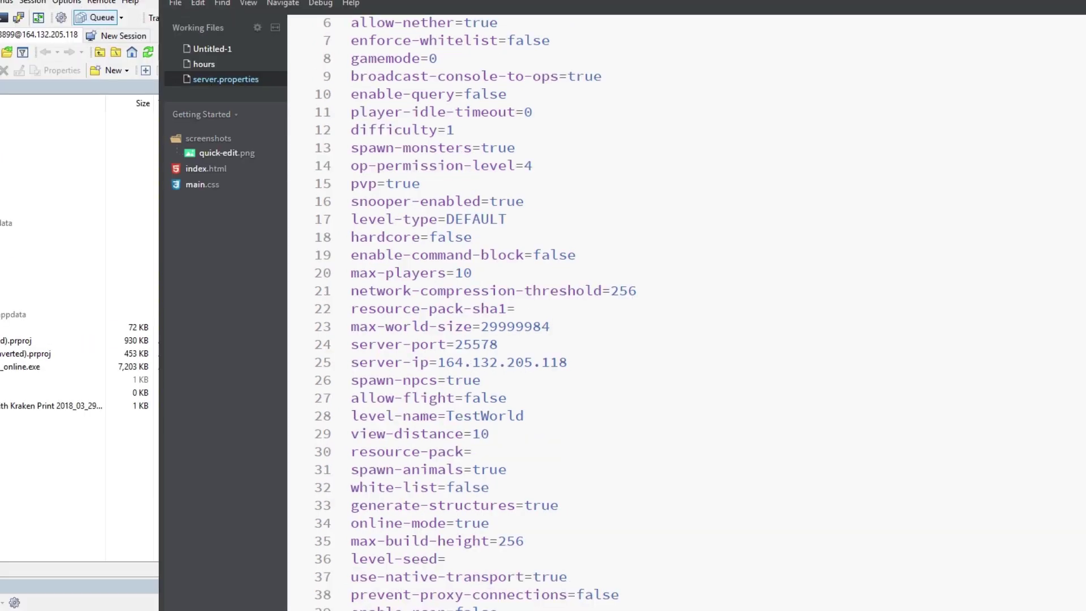
click(79, 481)
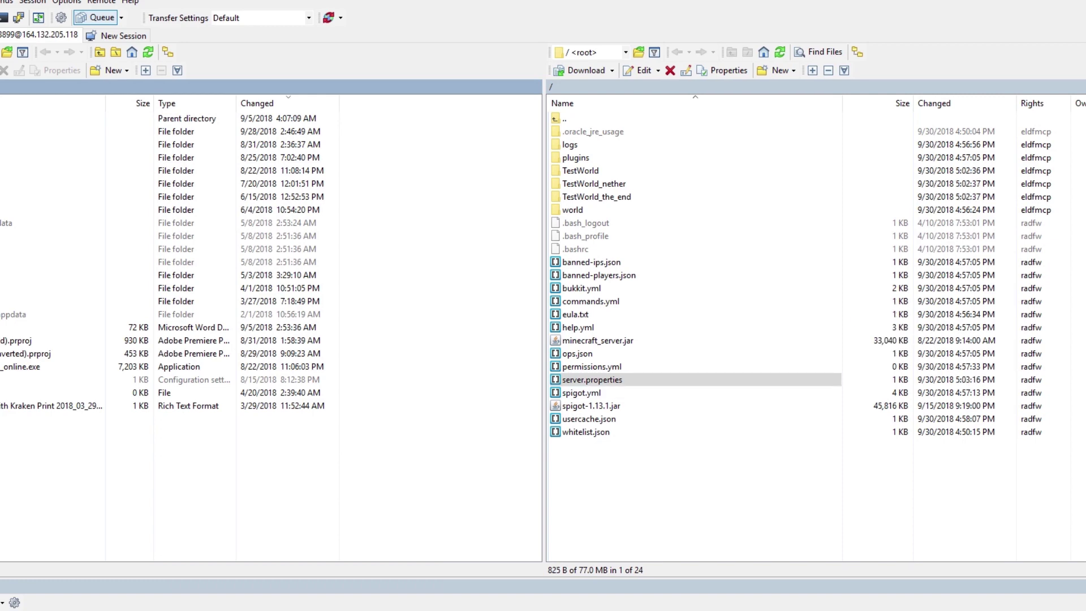
Switch to Minecraft, refresh the multiplayer list, check the description of Minecraft Server and return to WinSCP.
key(alt+Tab)
scroll(552, 317, down, 5)
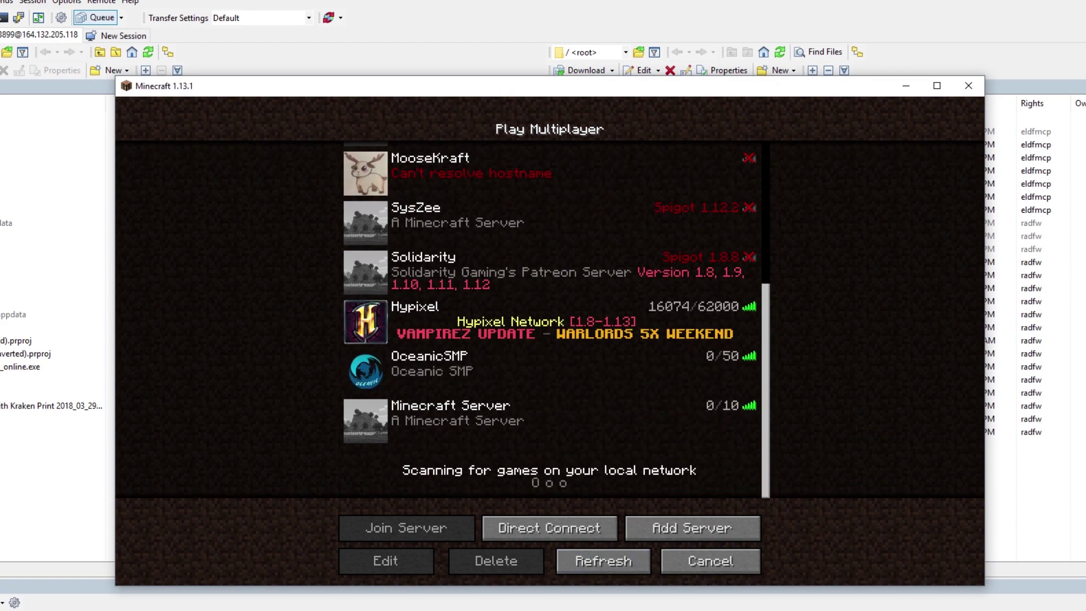
click(603, 561)
scroll(552, 317, down, 5)
scroll(552, 317, down, 3)
click(549, 421)
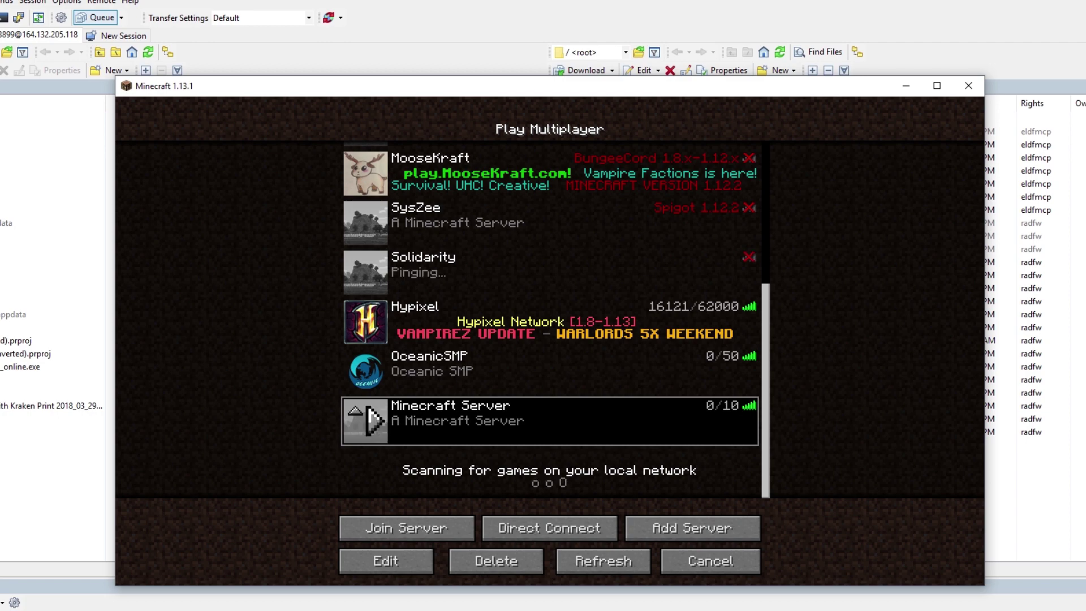
key(alt+Tab)
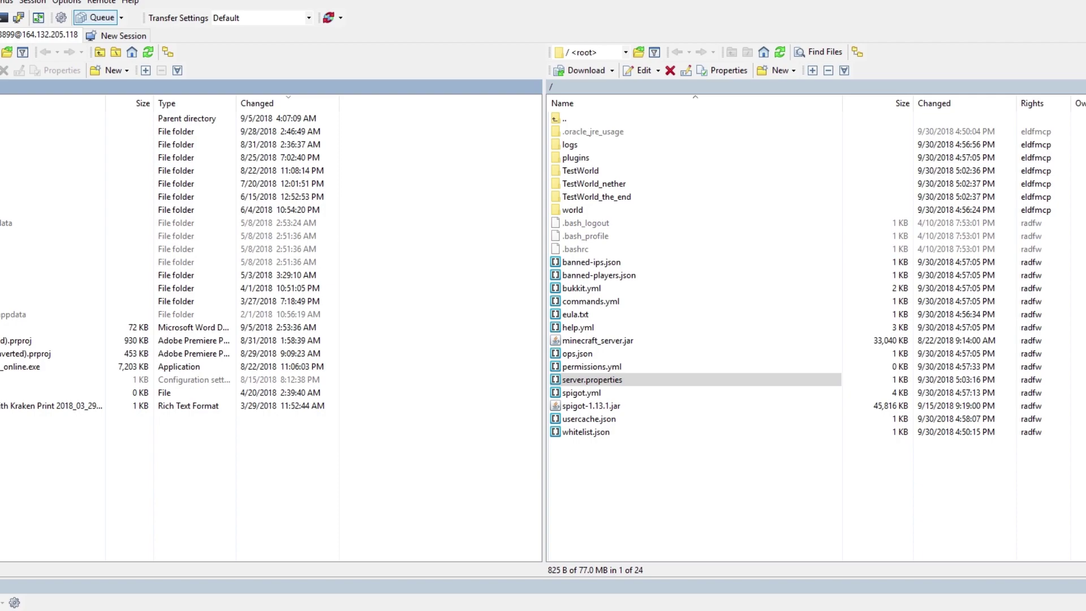
Switch to Multicraft, open the console of Awesome Test Server and restart the server.
key(alt+Tab)
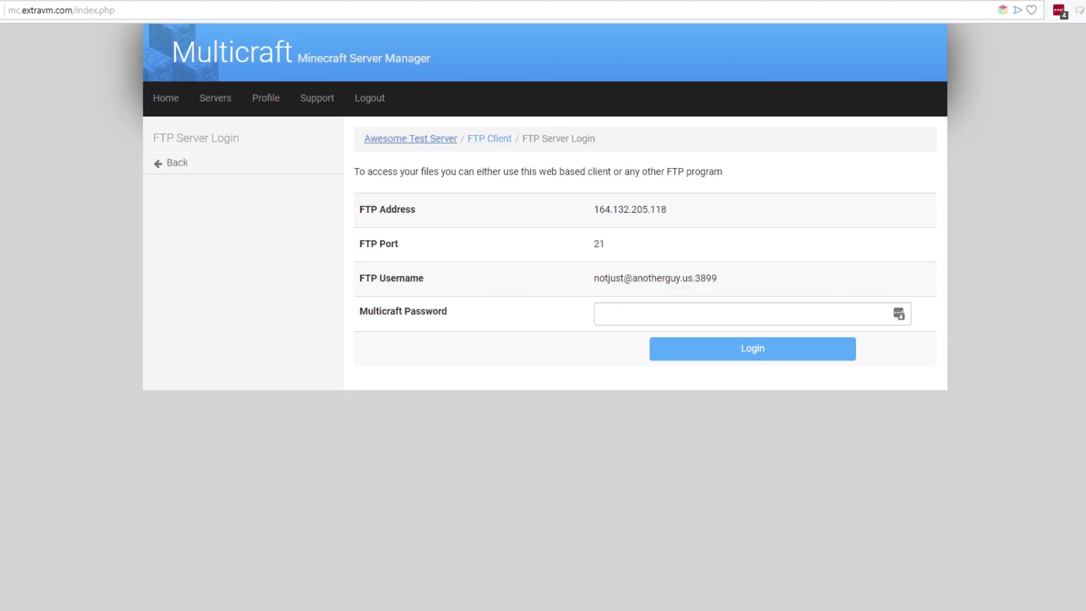
click(411, 139)
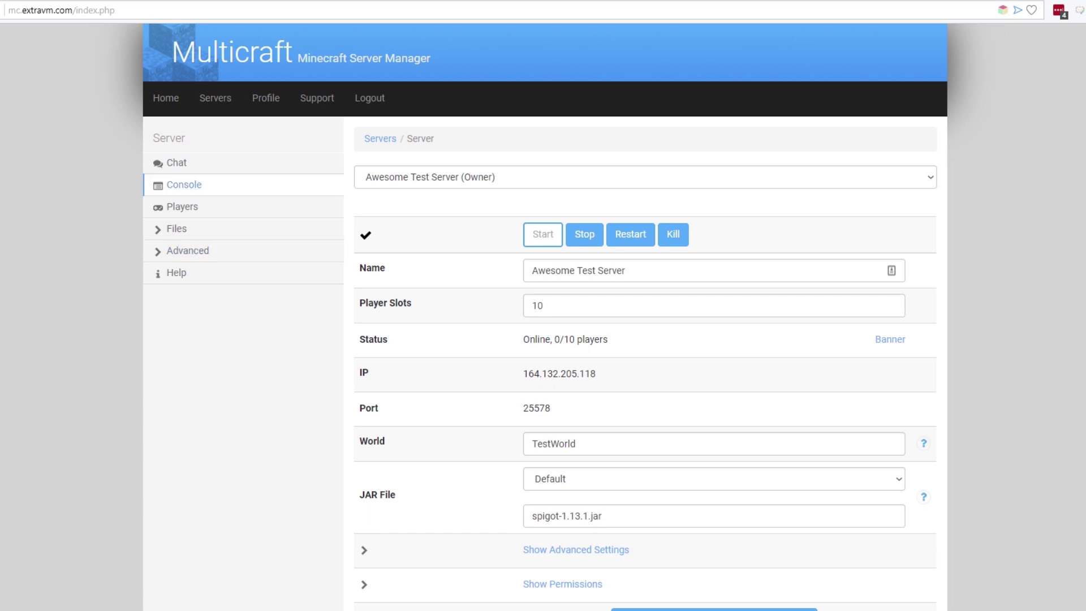
click(184, 185)
click(870, 183)
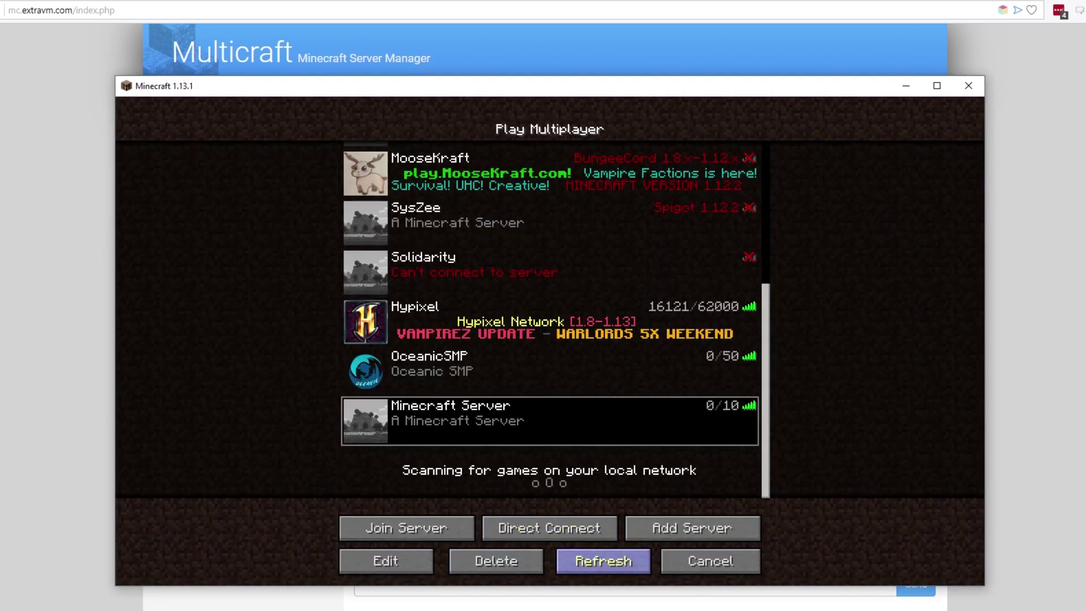
Refresh Minecraft's multiplayer list and check the description of the Minecraft Server entry.
click(603, 560)
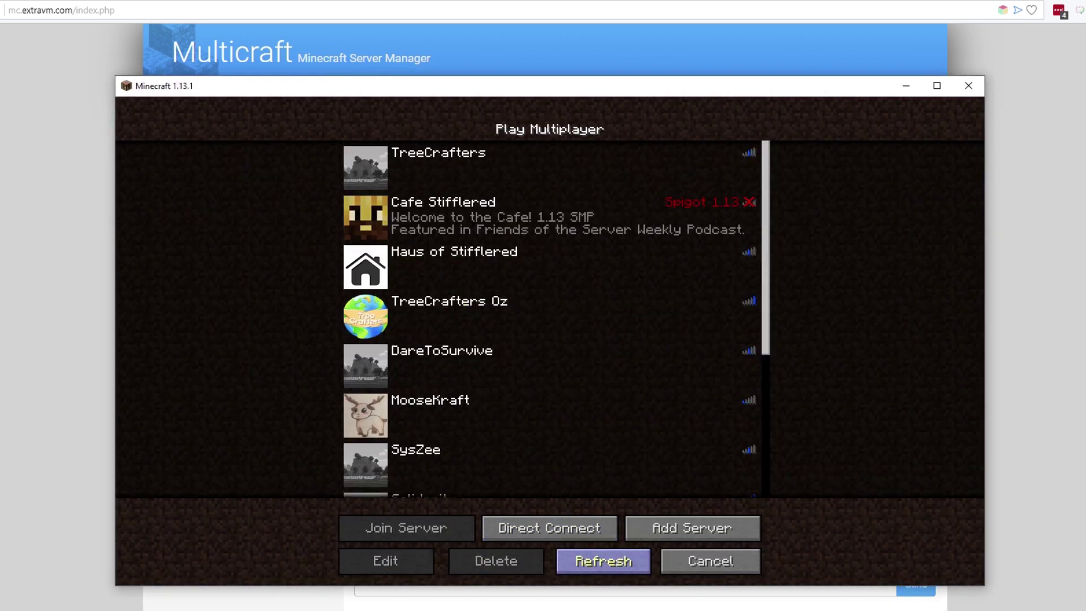
scroll(549, 340, down, 5)
click(509, 422)
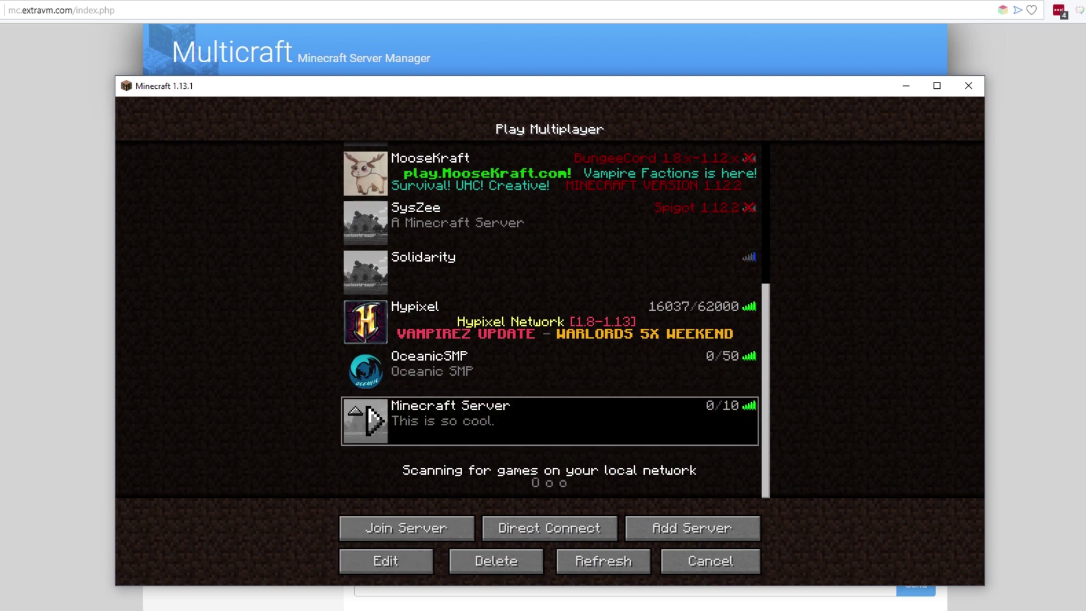
scroll(367, 422, up, 3)
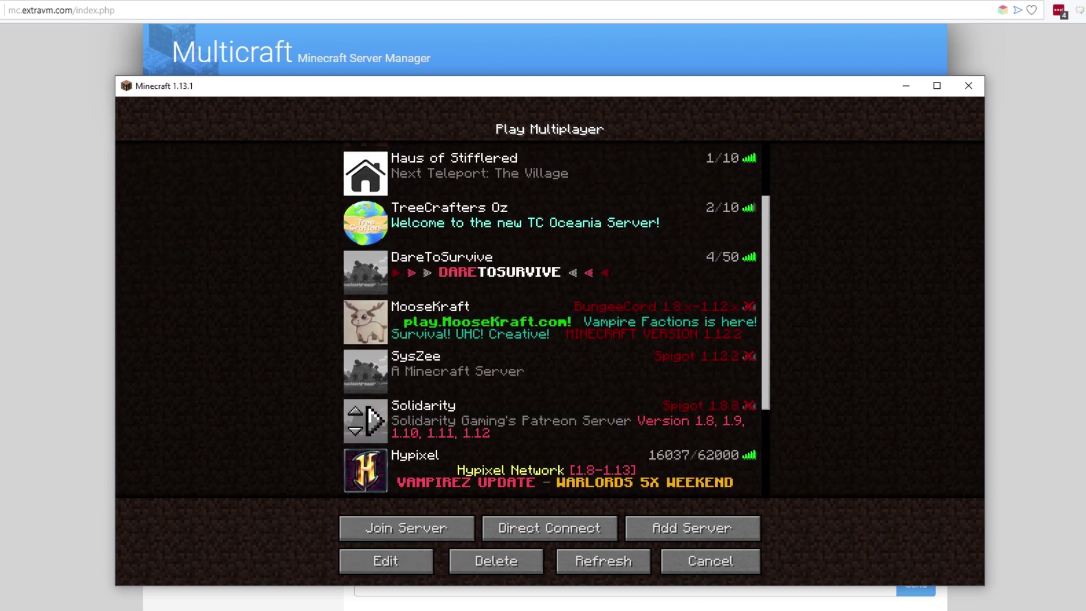
scroll(368, 420, up, 2)
click(373, 166)
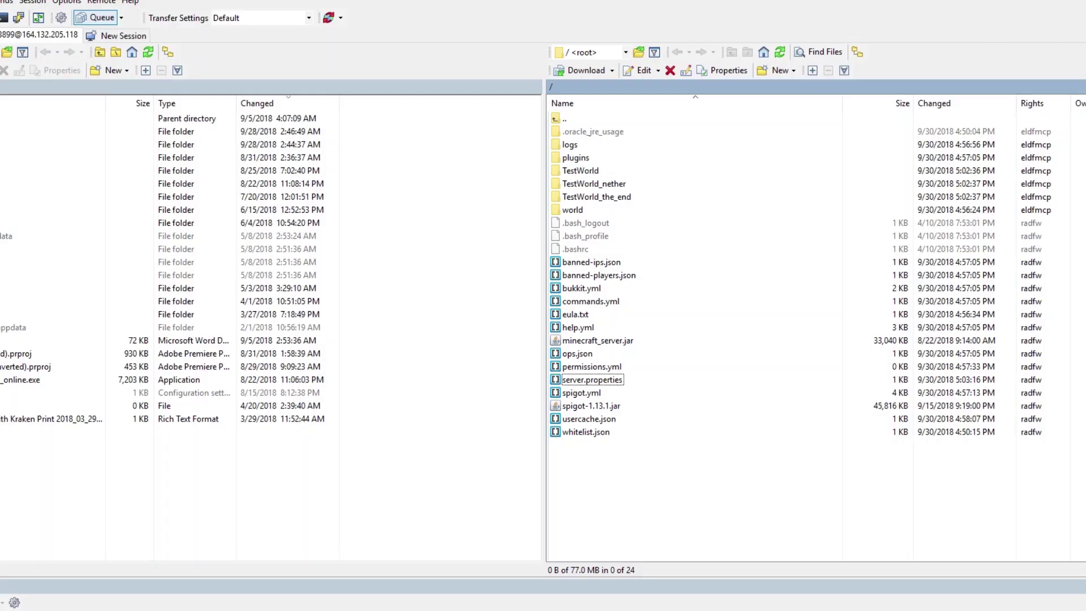
Open bukkit.yml from the server's root directory in WinSCP and examine its monsters spawn limit and ticks-per settings.
click(583, 392)
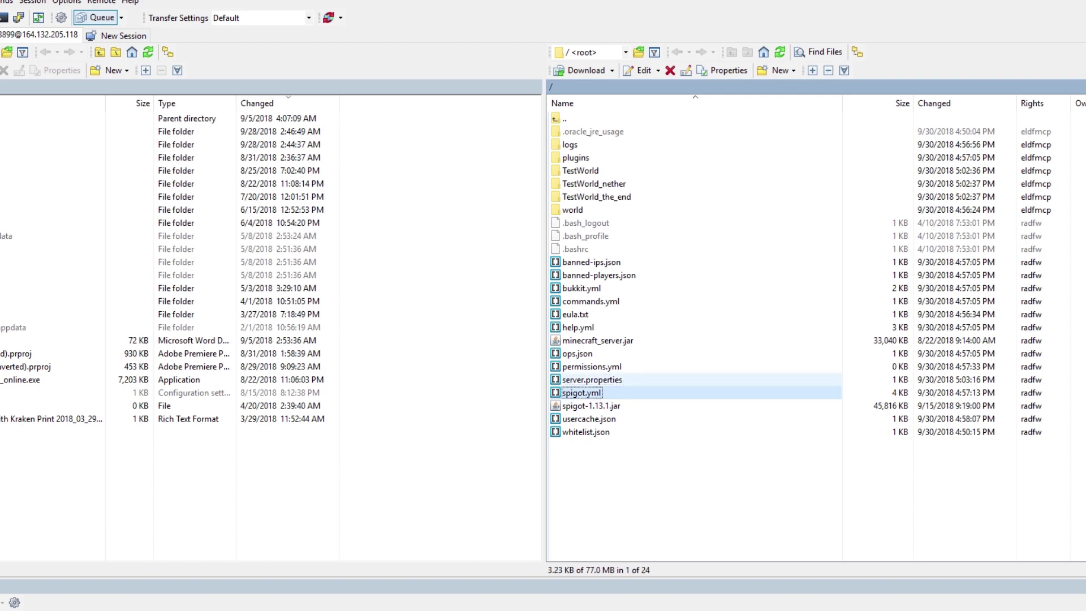
click(583, 288)
double_click(583, 288)
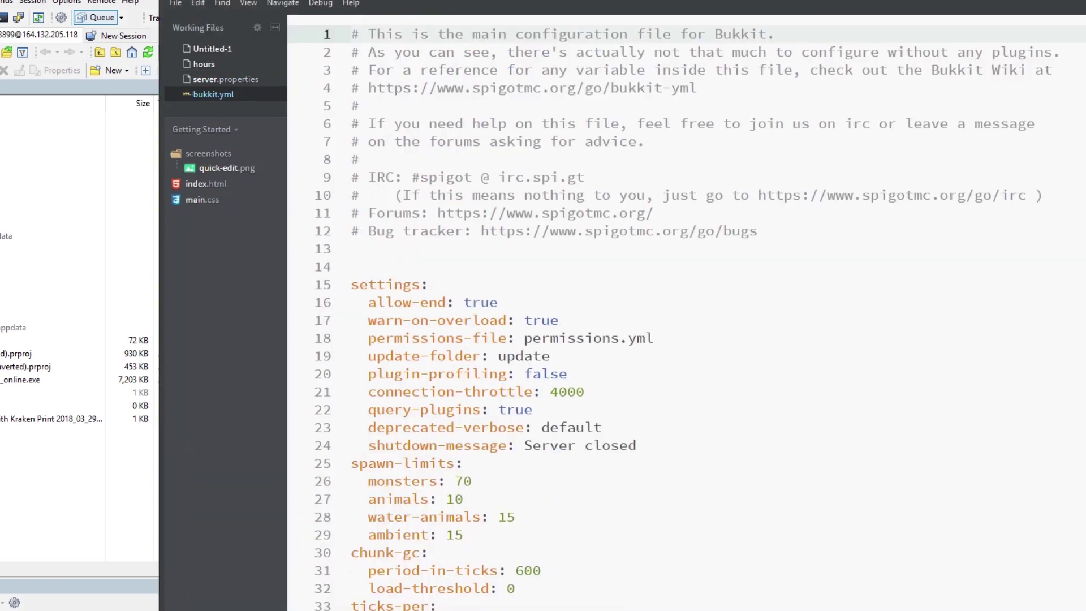
scroll(686, 314, down, 1)
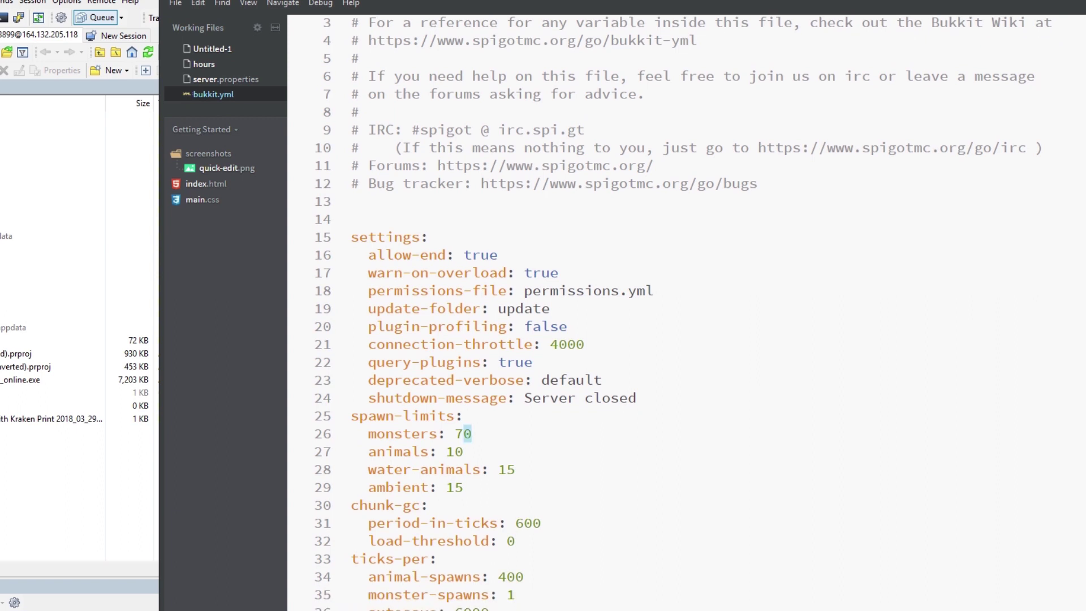
click(472, 433)
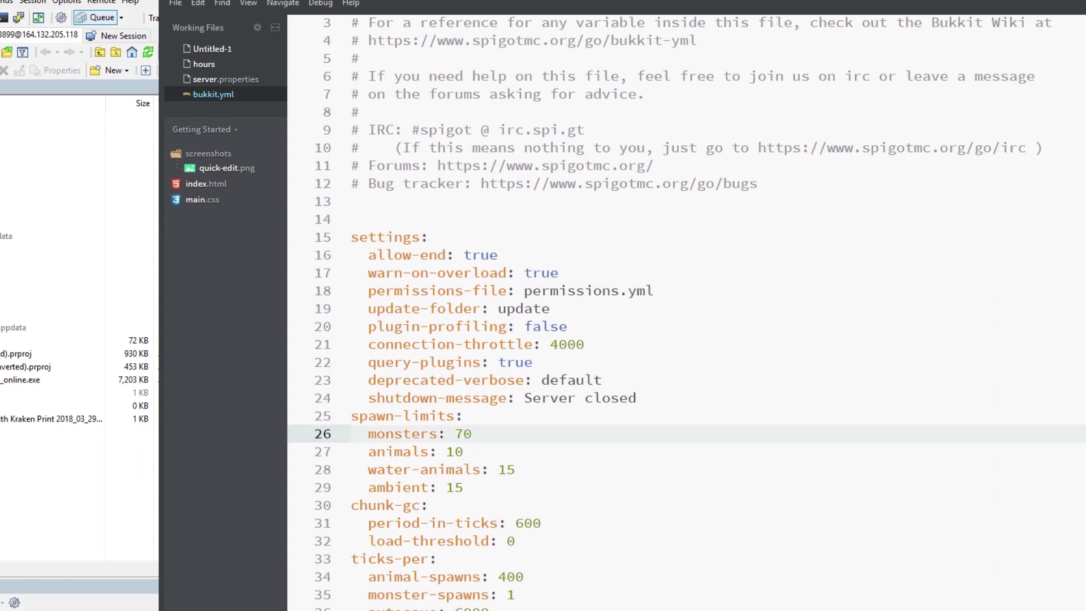
key(shift+Left)
key(shift+Left)
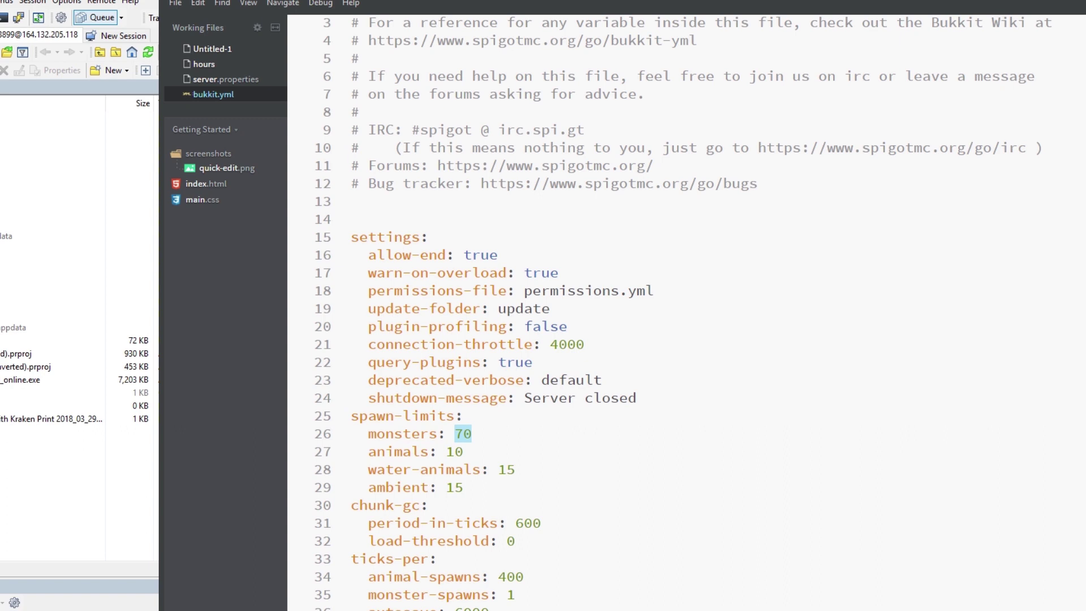
drag(350, 558, 472, 608)
click(472, 608)
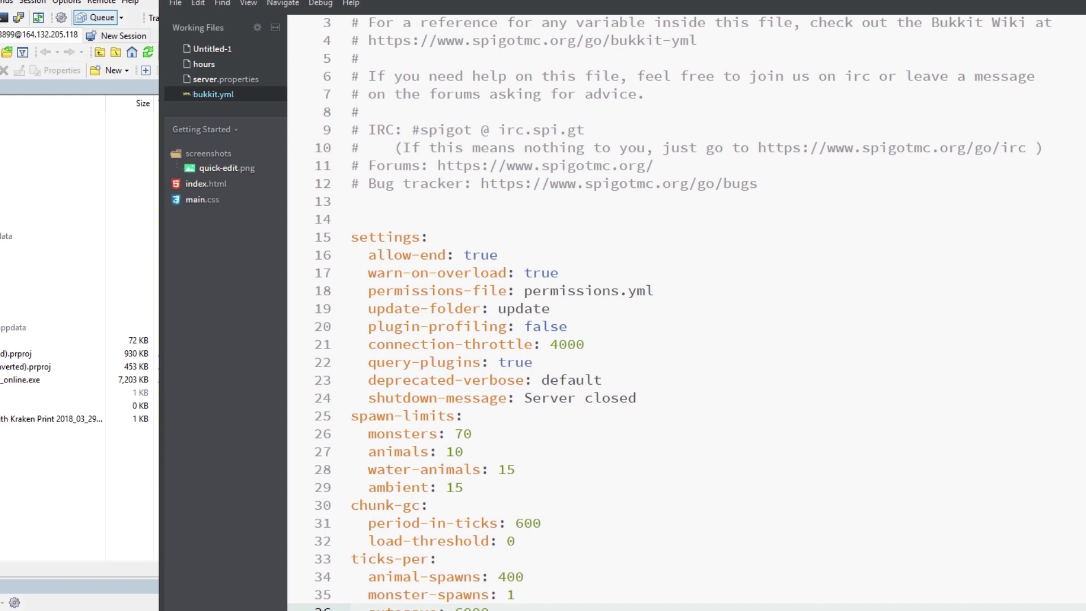
Open spigot.yml from the server's root directory and examine its messages section.
key(alt+Tab)
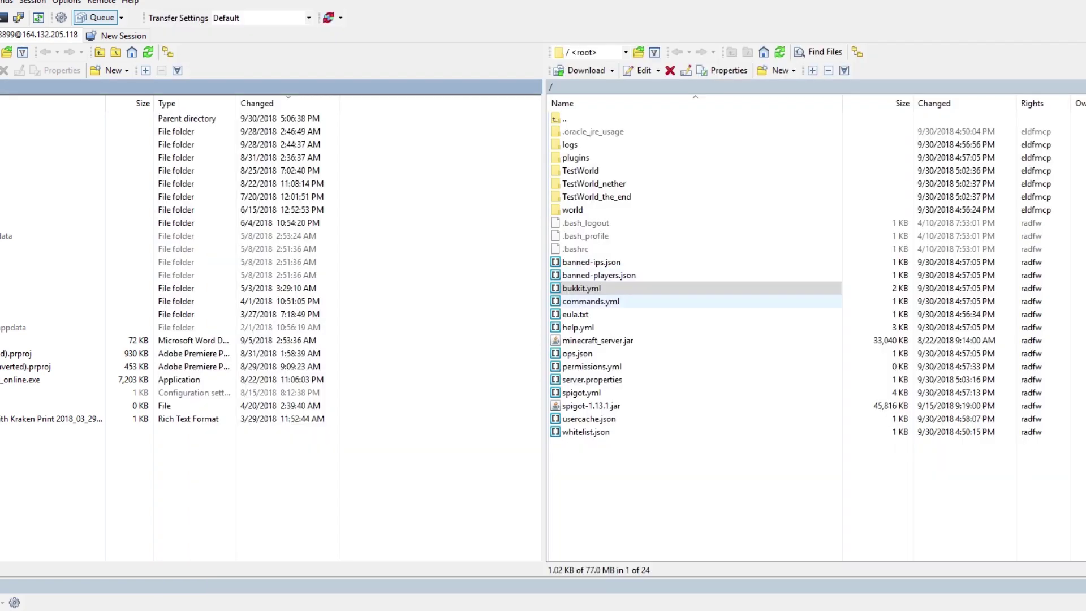
double_click(582, 393)
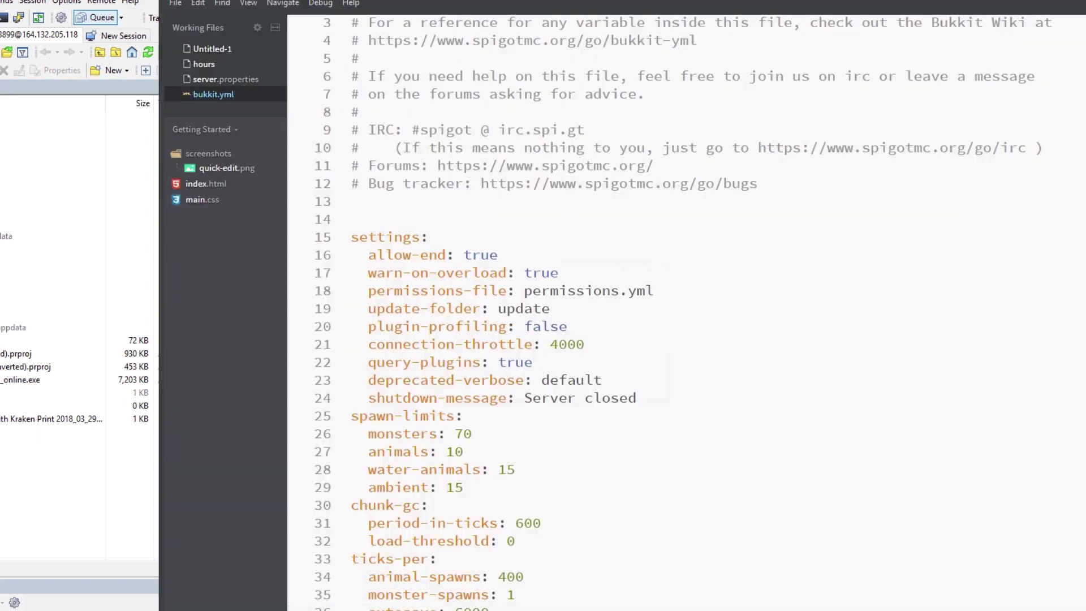
scroll(679, 311, down, 4)
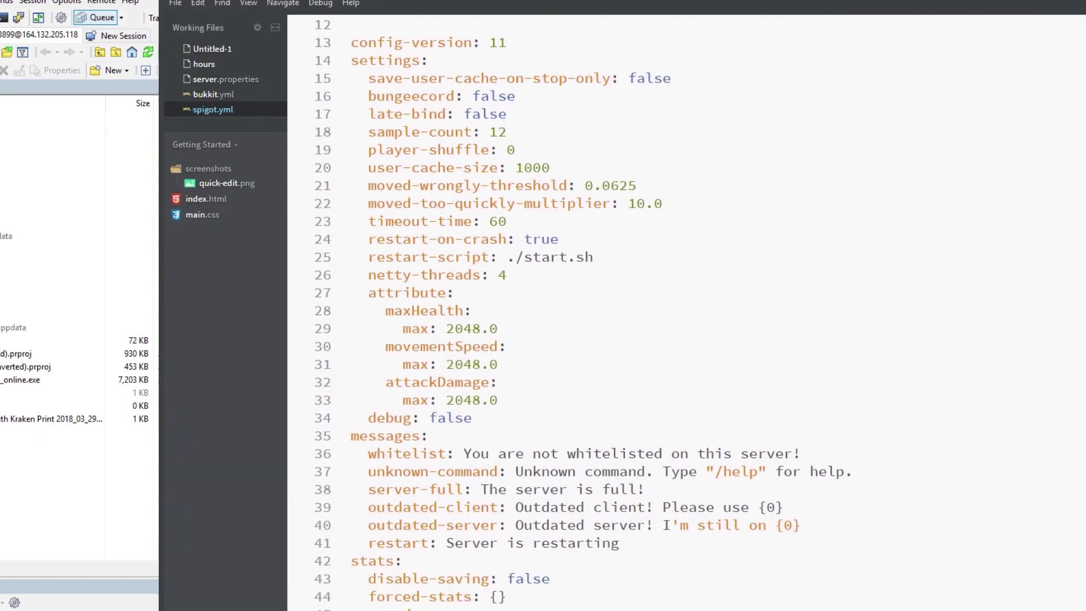
drag(387, 453, 583, 525)
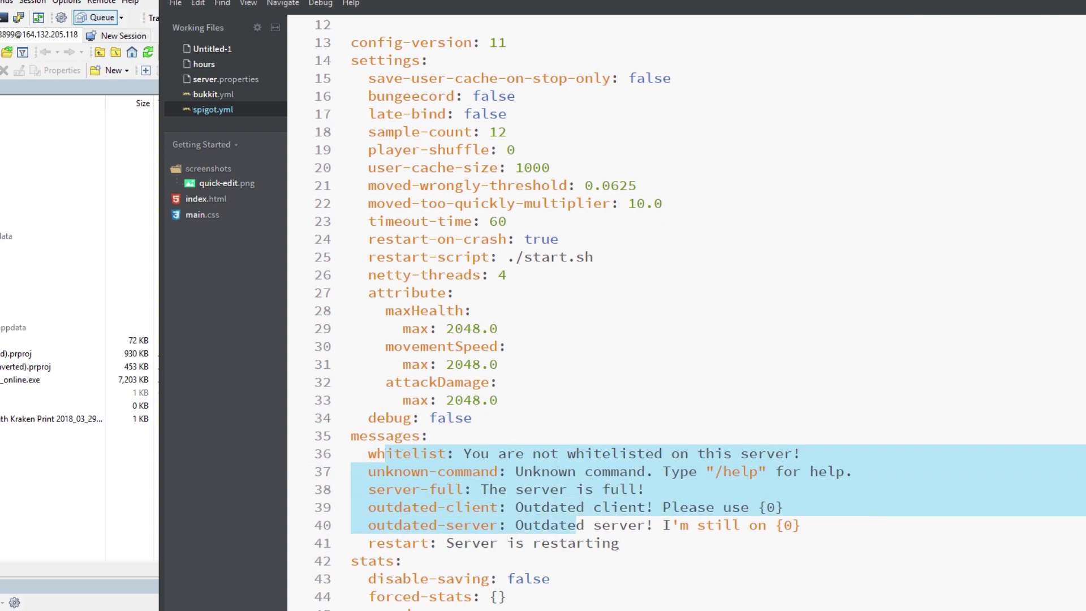
click(583, 525)
scroll(679, 311, down, 4)
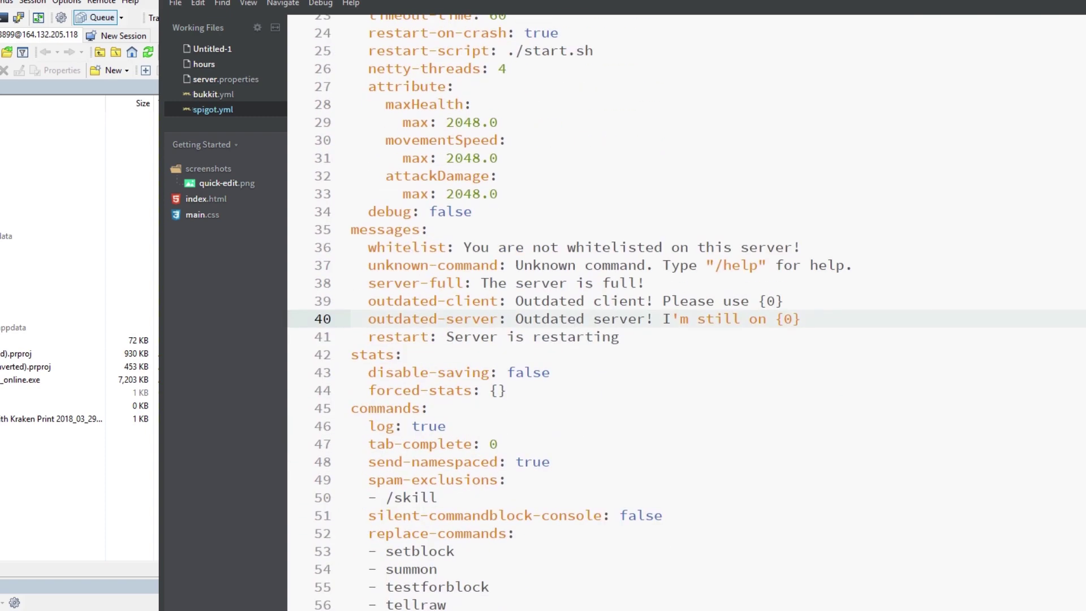
Examine the commands, advancements and world-settings sections of spigot.yml and return to WinSCP.
scroll(679, 312, down, 1)
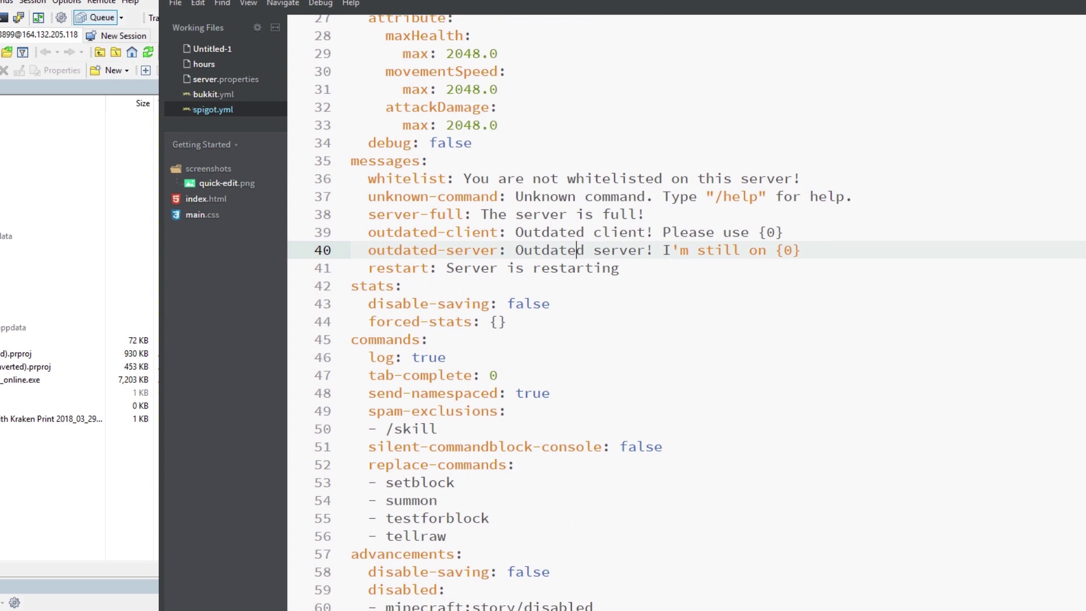
scroll(679, 311, down, 3)
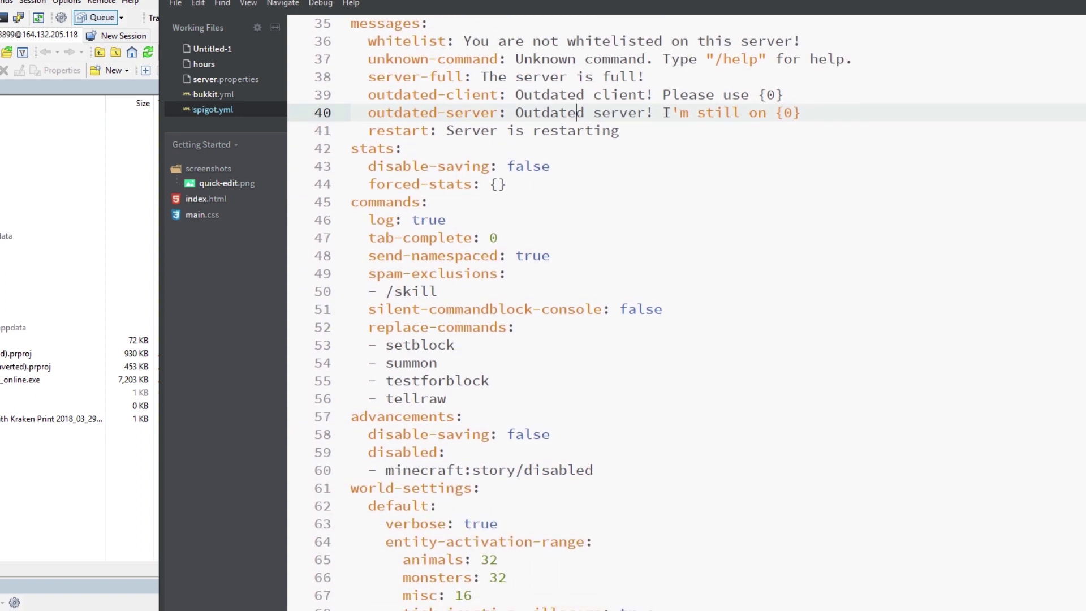
drag(386, 434, 533, 434)
click(533, 434)
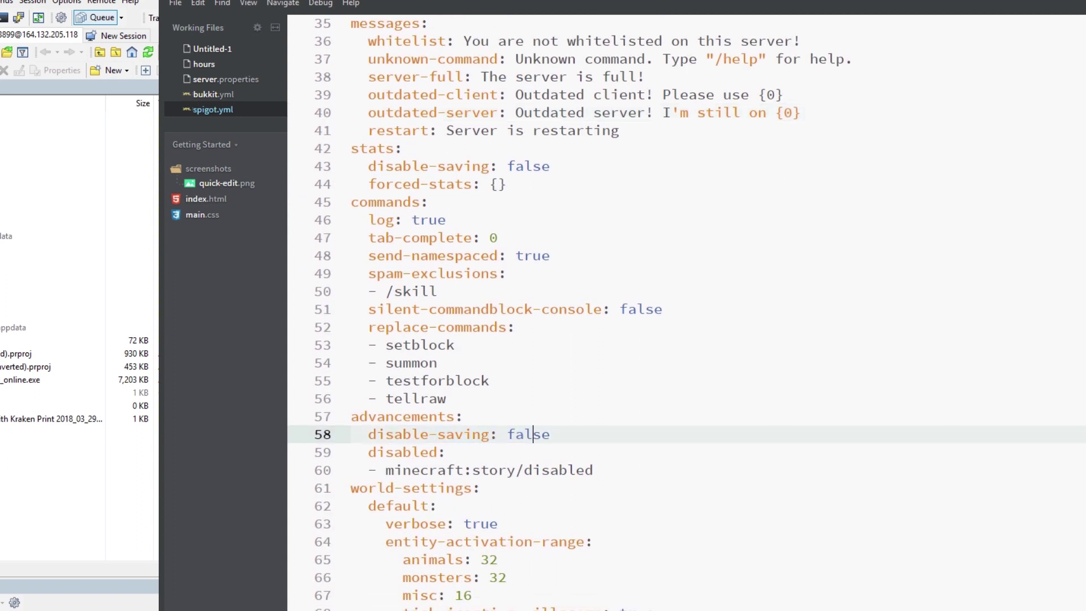
scroll(686, 312, down, 3)
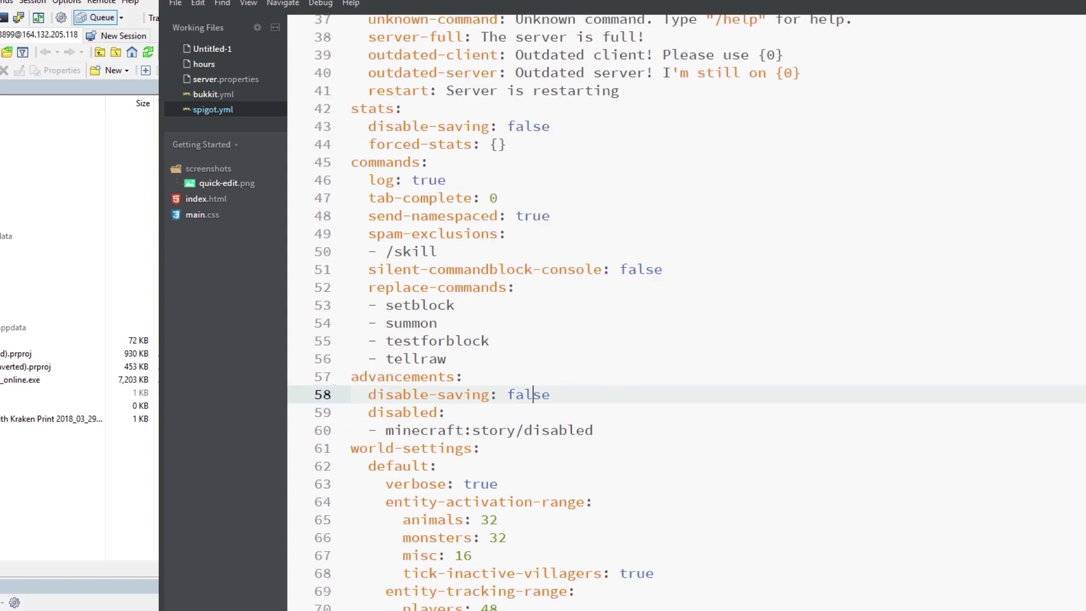
scroll(686, 312, down, 8)
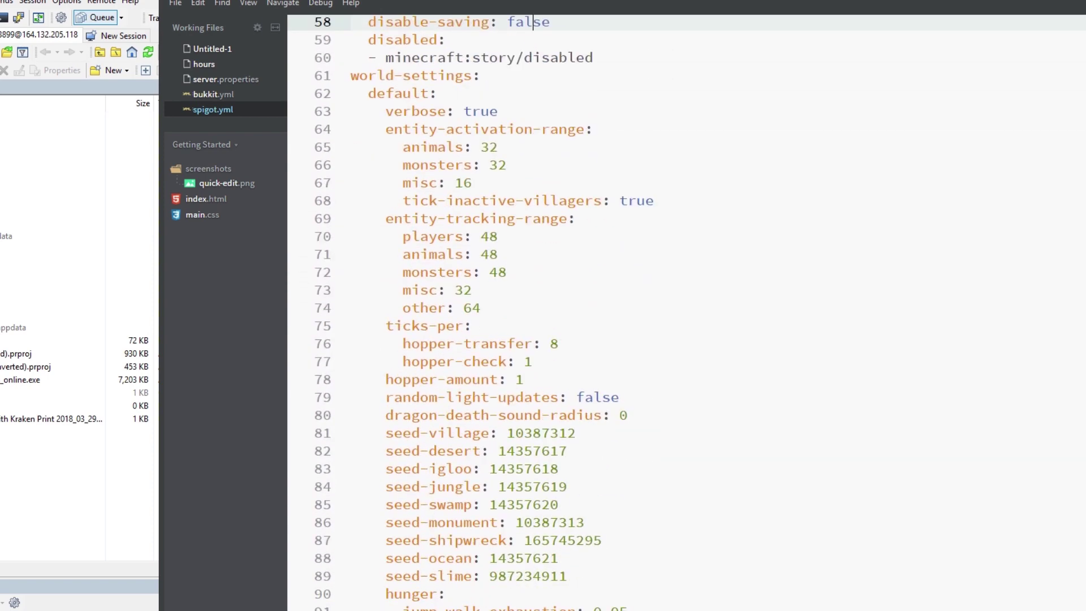
scroll(687, 312, down, 9)
scroll(687, 313, up, 14)
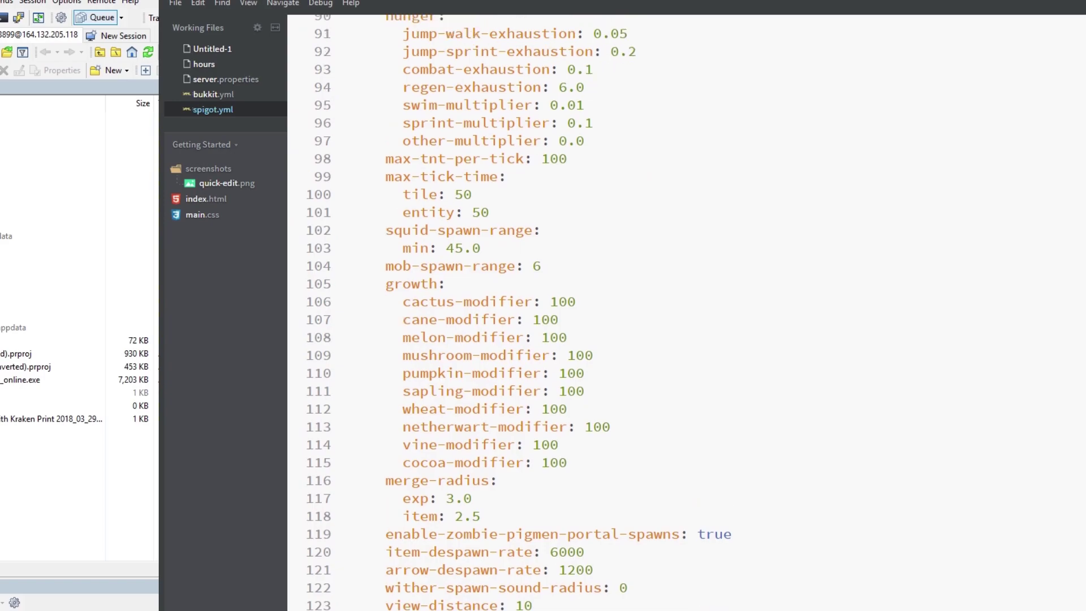
scroll(686, 313, up, 16)
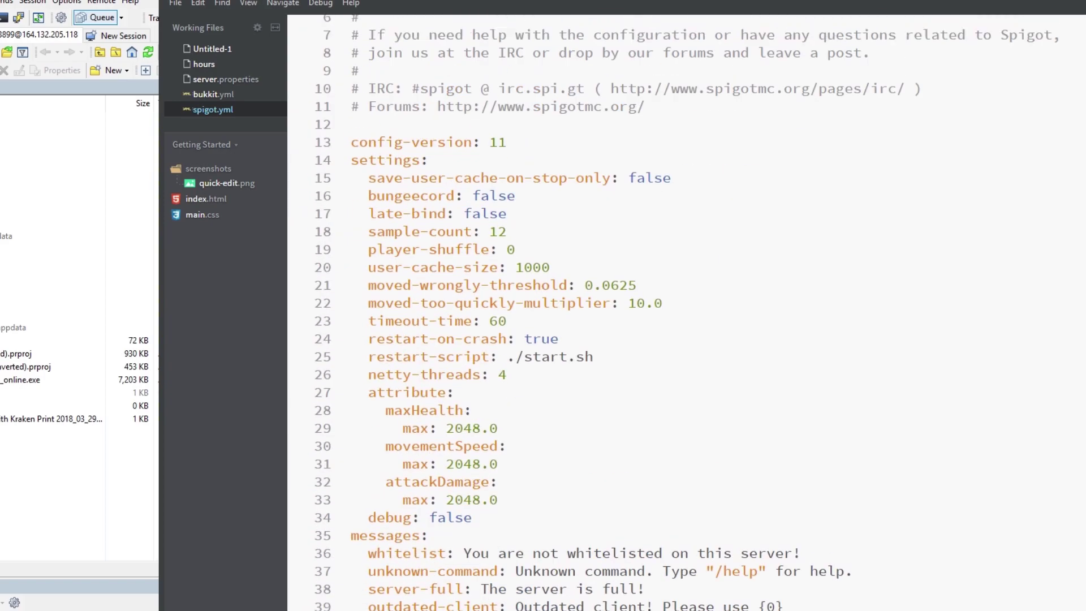
key(alt+Tab)
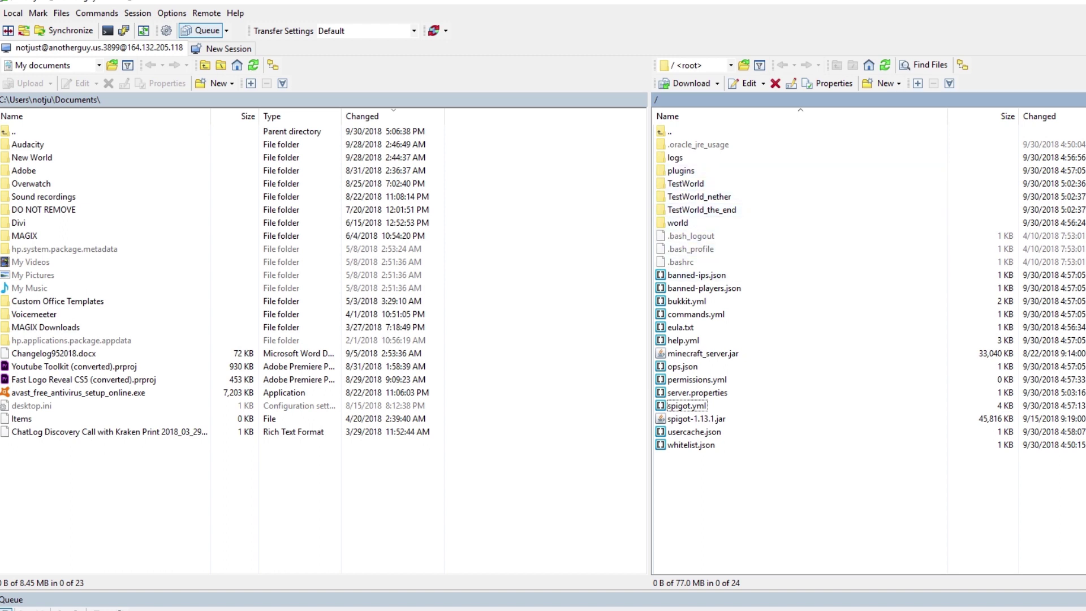
Locate the local New World folder, refresh the server's file list and locate its TestWorld and world folders.
key(Tab)
click(32, 157)
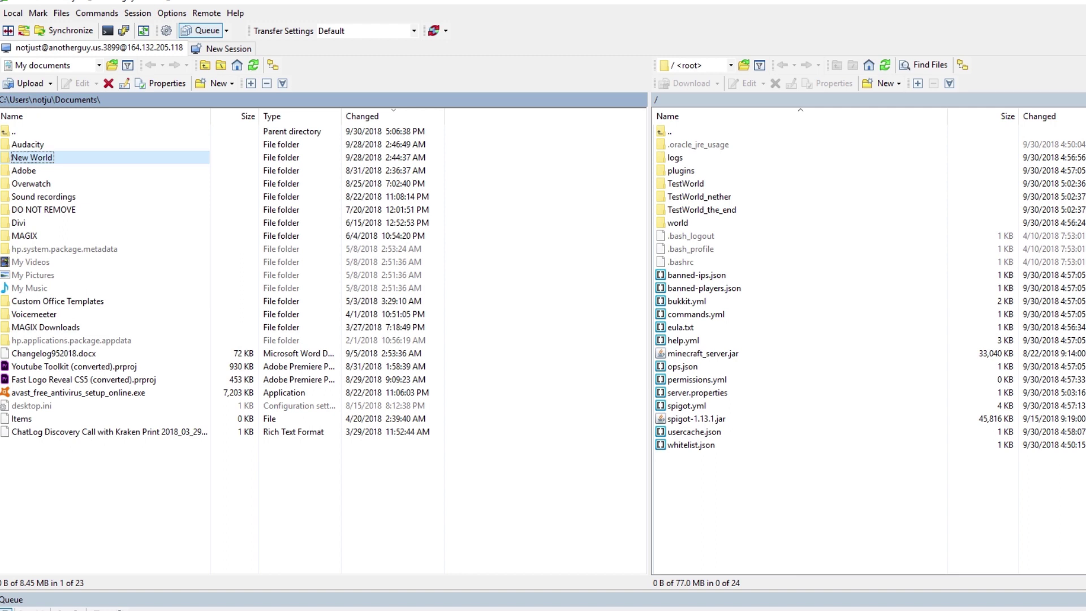
key(F5)
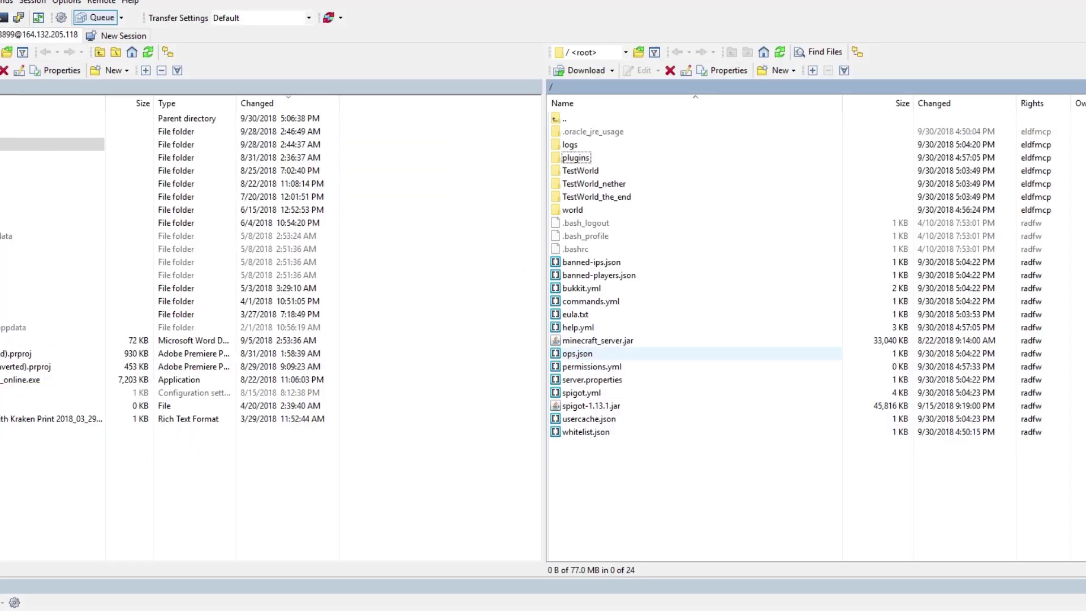
click(581, 170)
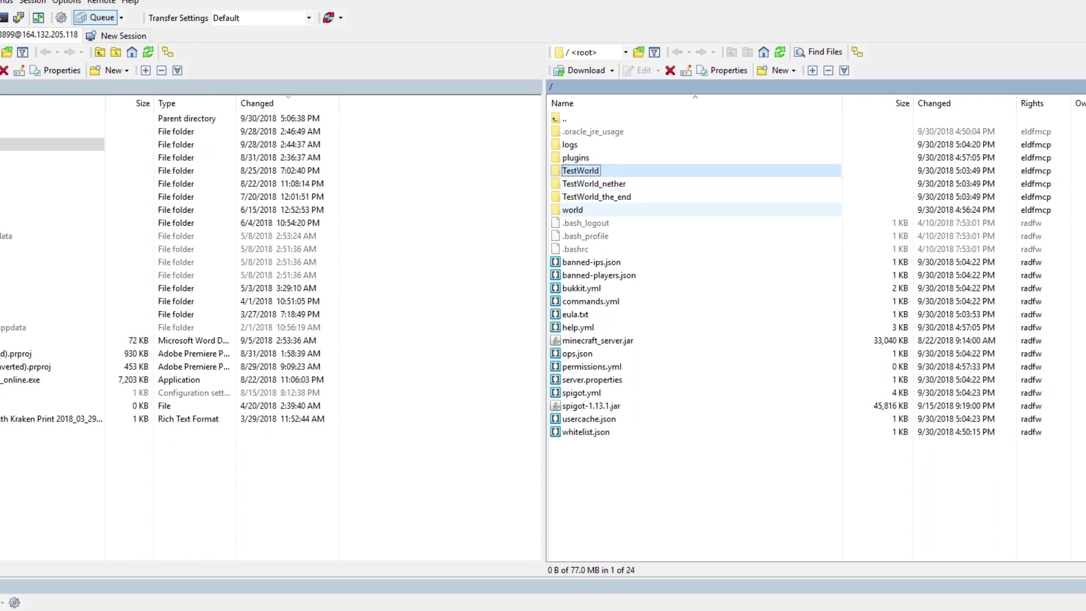
click(572, 210)
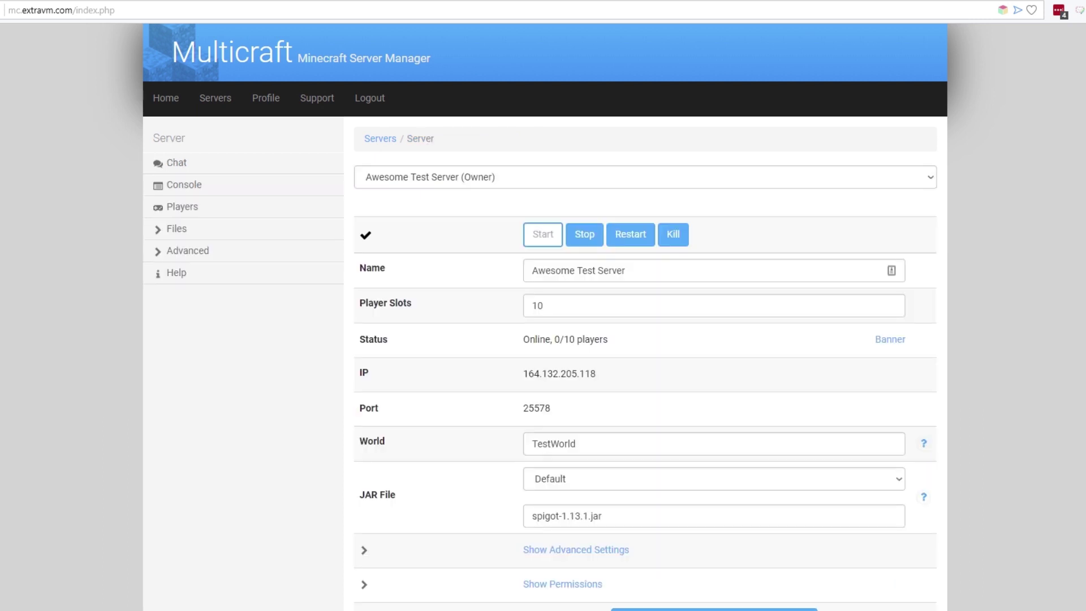
In Multicraft, set the World of Awesome Test Server to "world", save the settings and restart the server.
scroll(645, 317, down, 4)
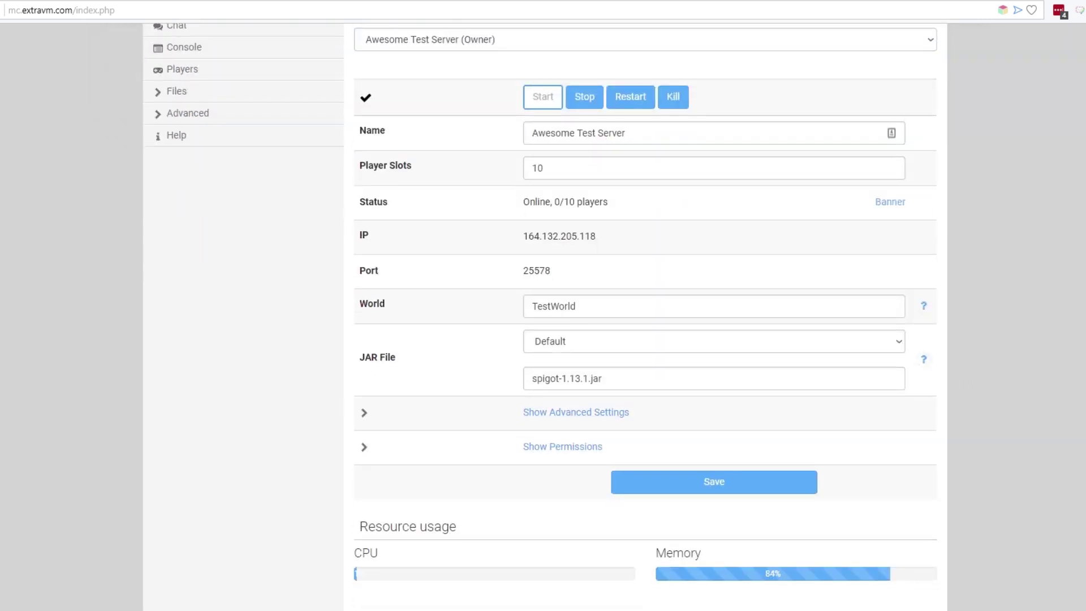
double_click(372, 304)
double_click(553, 307)
text(world)
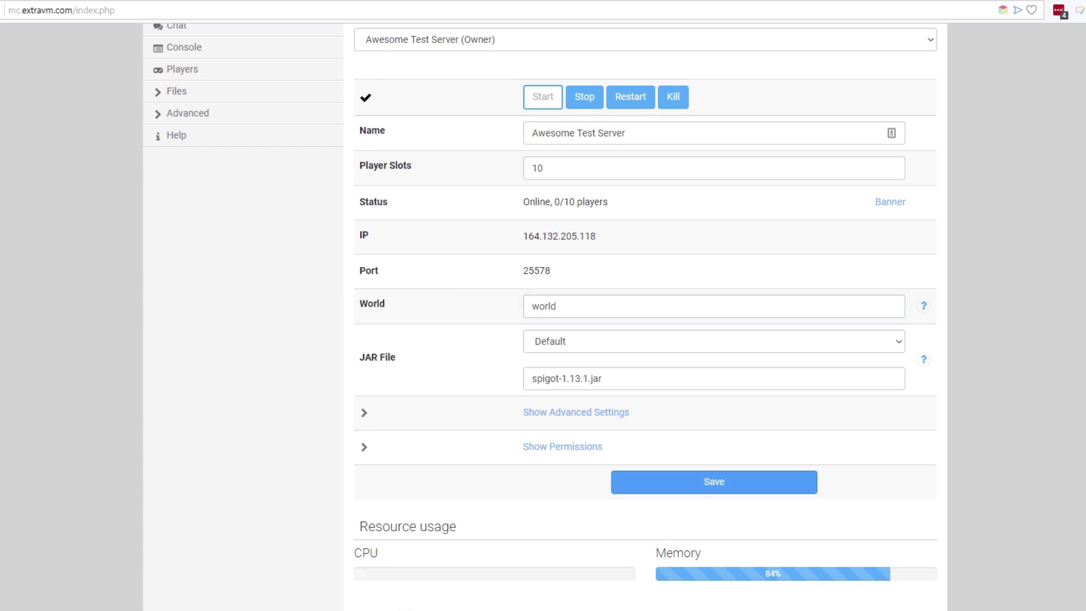
click(714, 482)
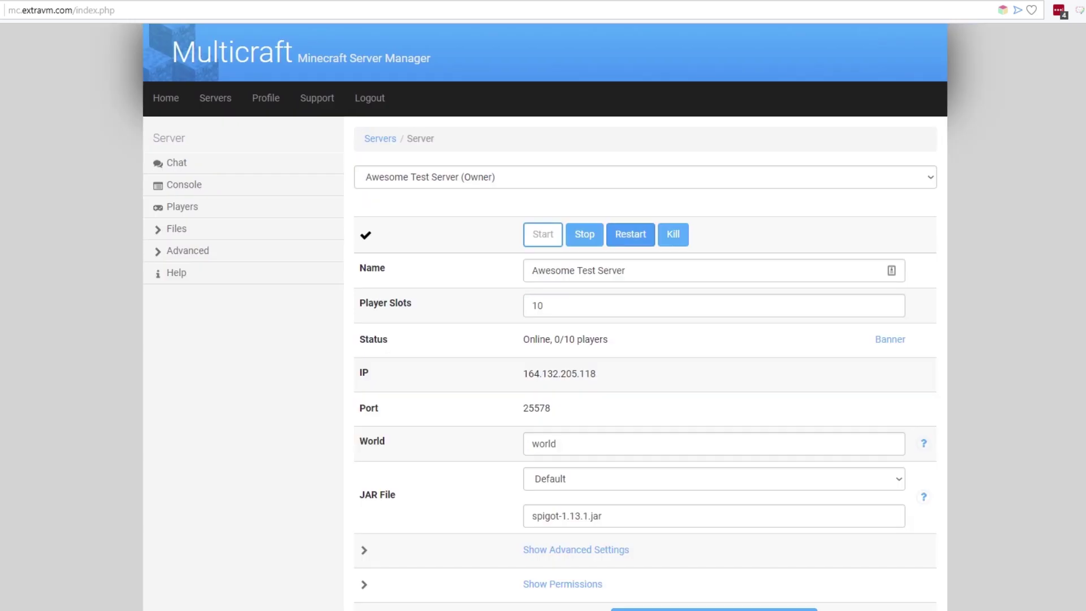
click(630, 234)
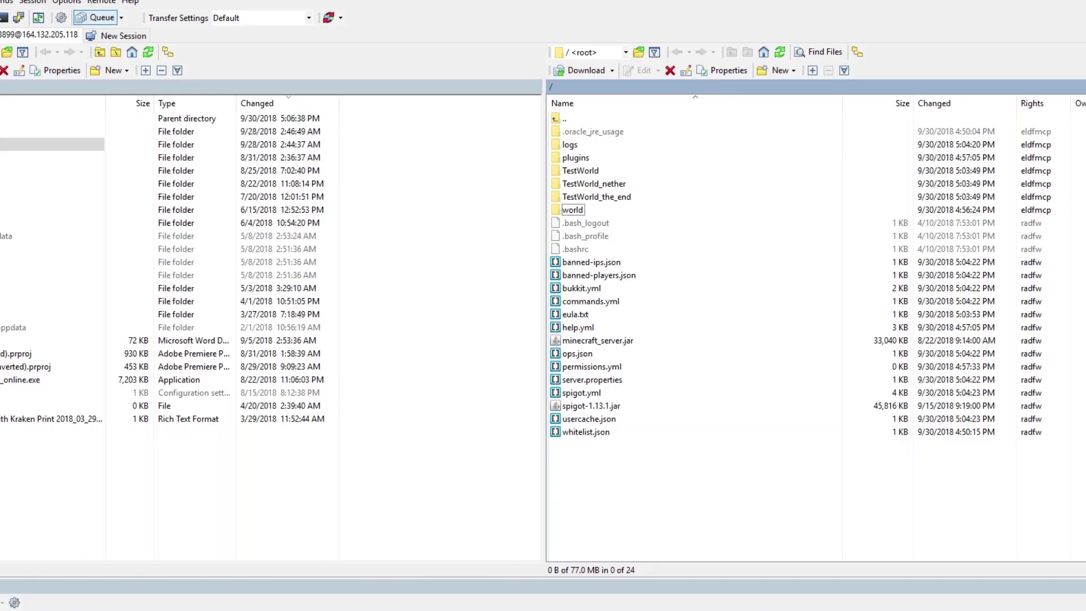
Switch back to WinSCP and locate spigot-1.13.1.jar in the server's root directory.
click(591, 405)
ctrl+click(591, 406)
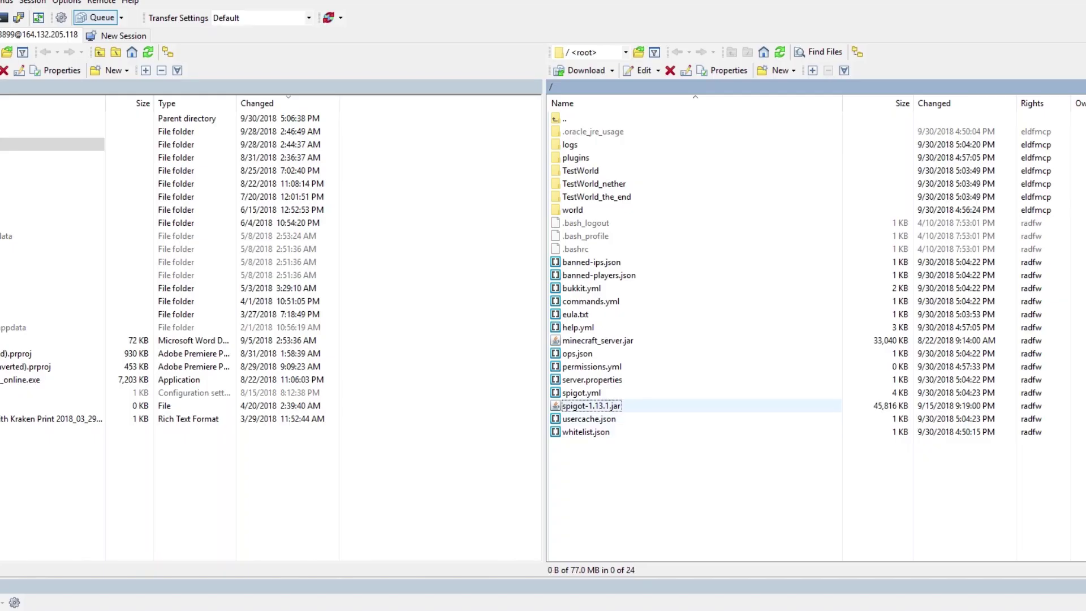
Switch from WinSCP to the browser and look over the introduction and Running A Server sections of the PaperMC documentation.
click(594, 406)
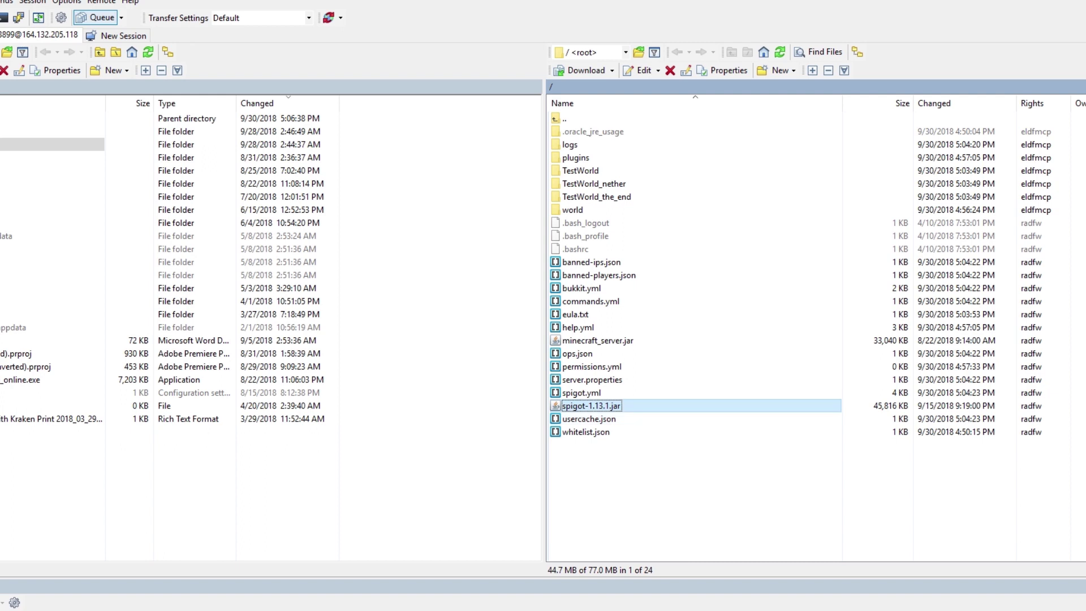
click(695, 491)
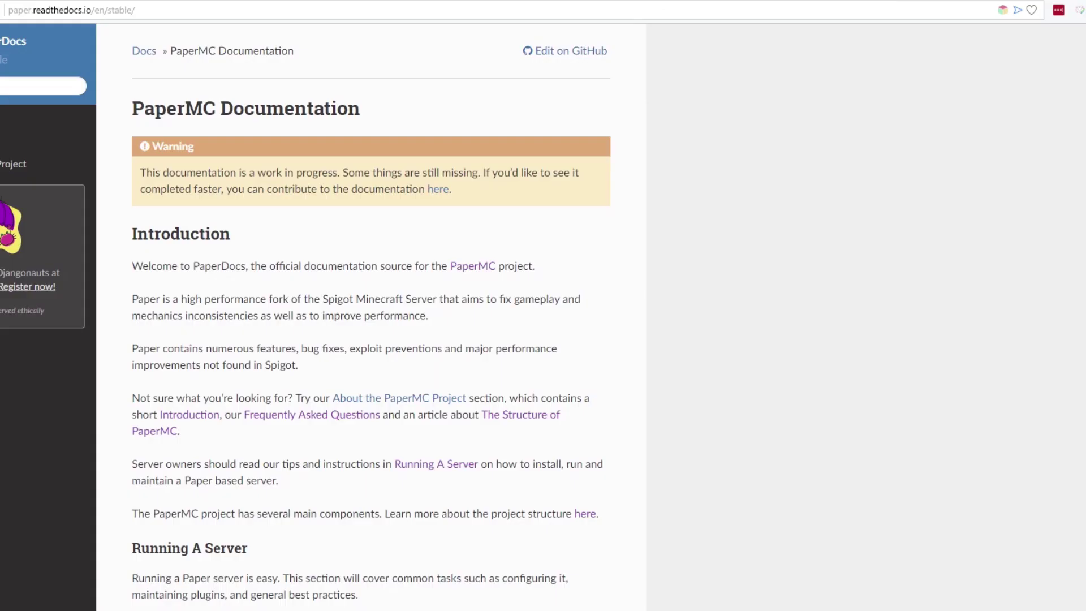
scroll(371, 317, down, 1)
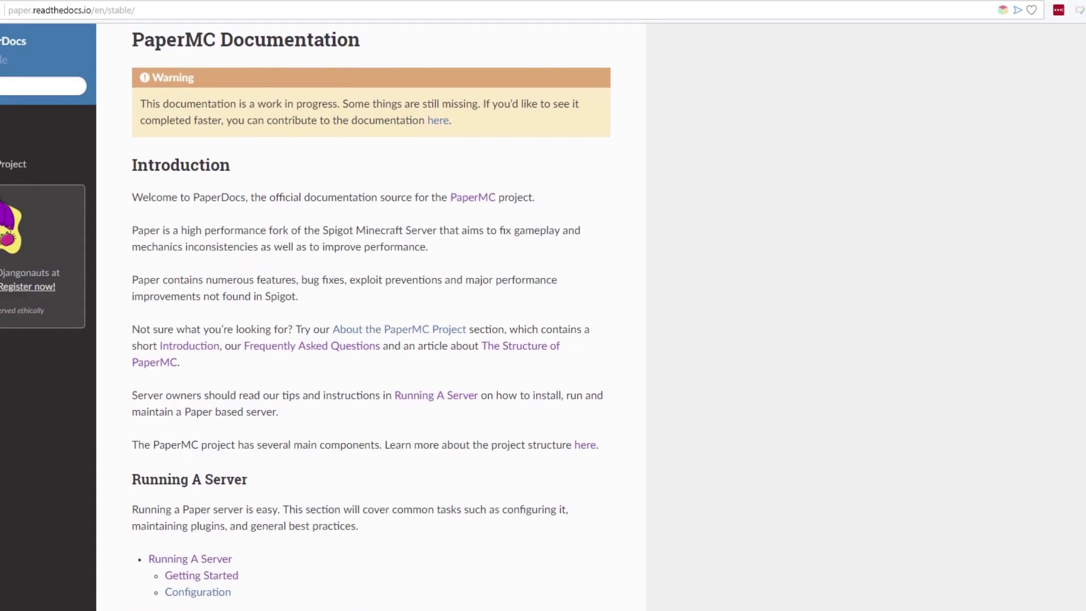
scroll(371, 317, down, 1)
scroll(371, 317, down, 1)
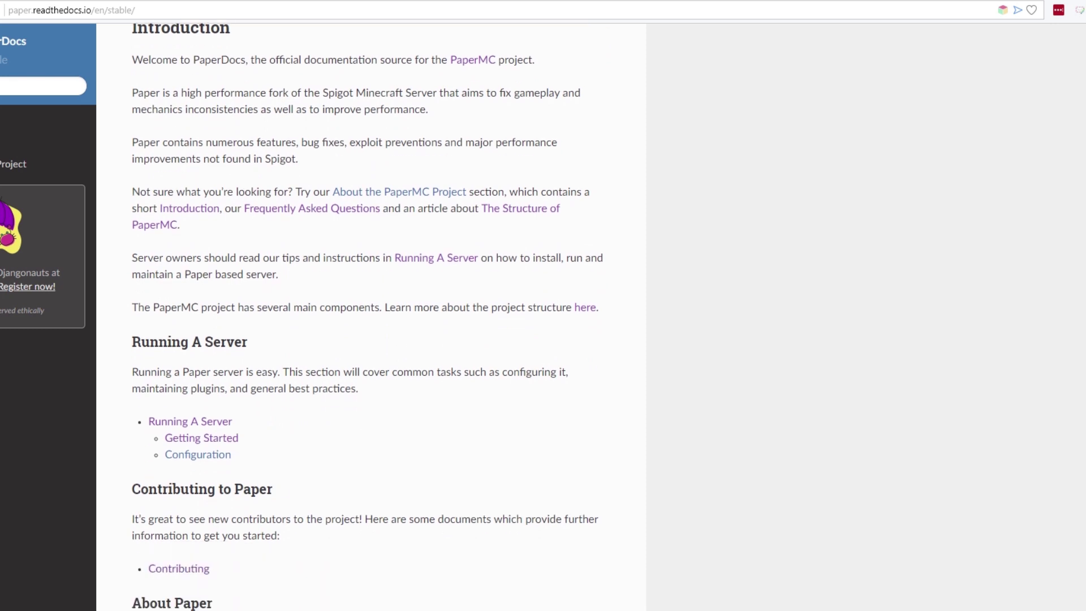
scroll(371, 317, up, 3)
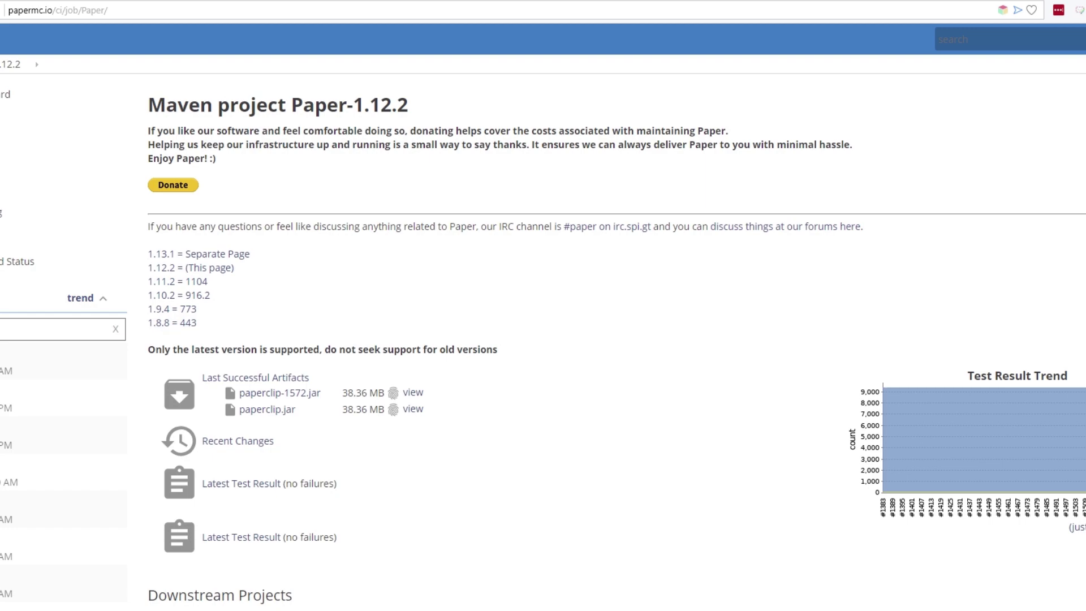
In Multicraft, check the available JAR options for Awesome Test Server and clear its JAR file name.
key(ctrl+Tab)
key(ctrl+Tab)
key(ctrl+Tab)
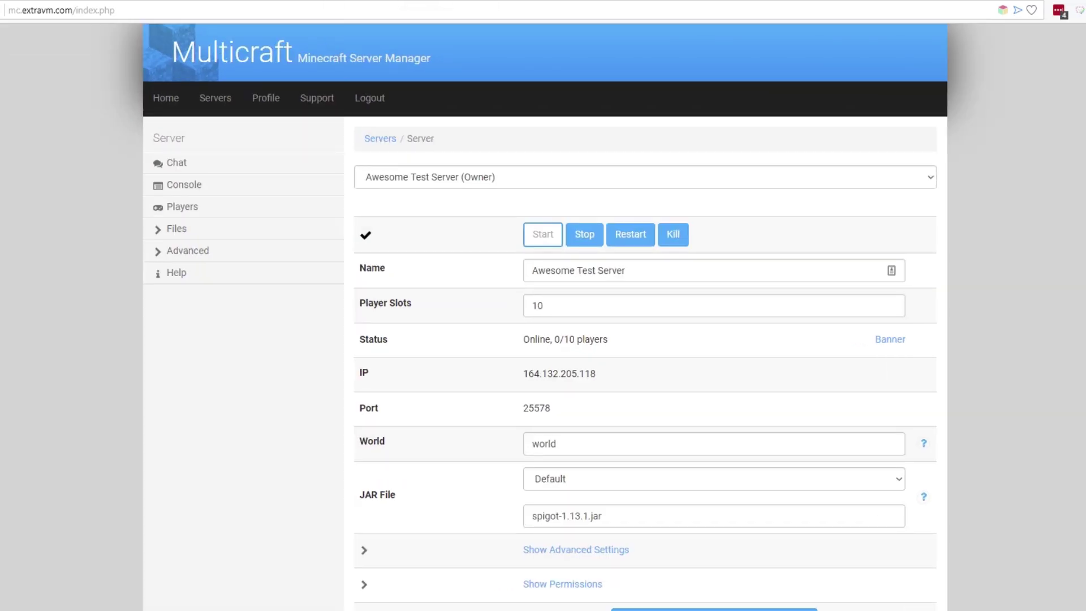
click(714, 480)
click(714, 496)
click(714, 479)
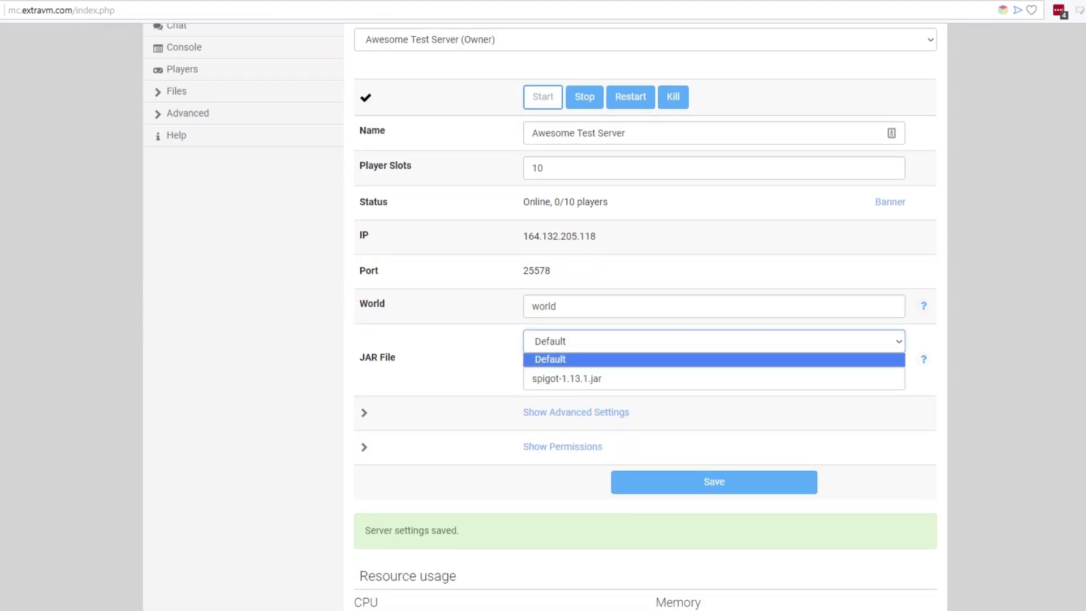
key(Escape)
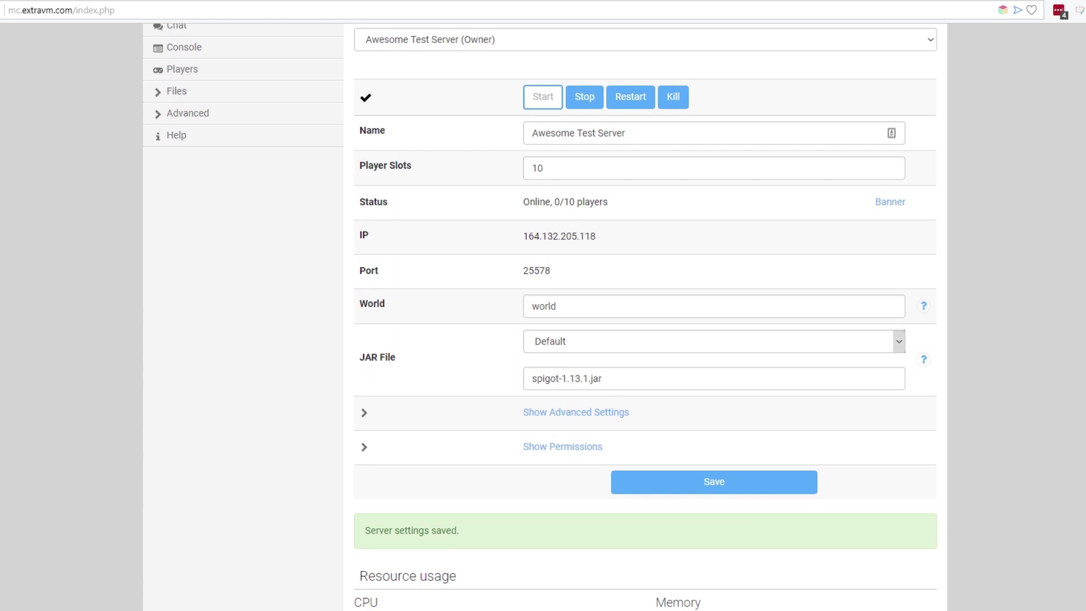
key(Tab)
key(BackSpace)
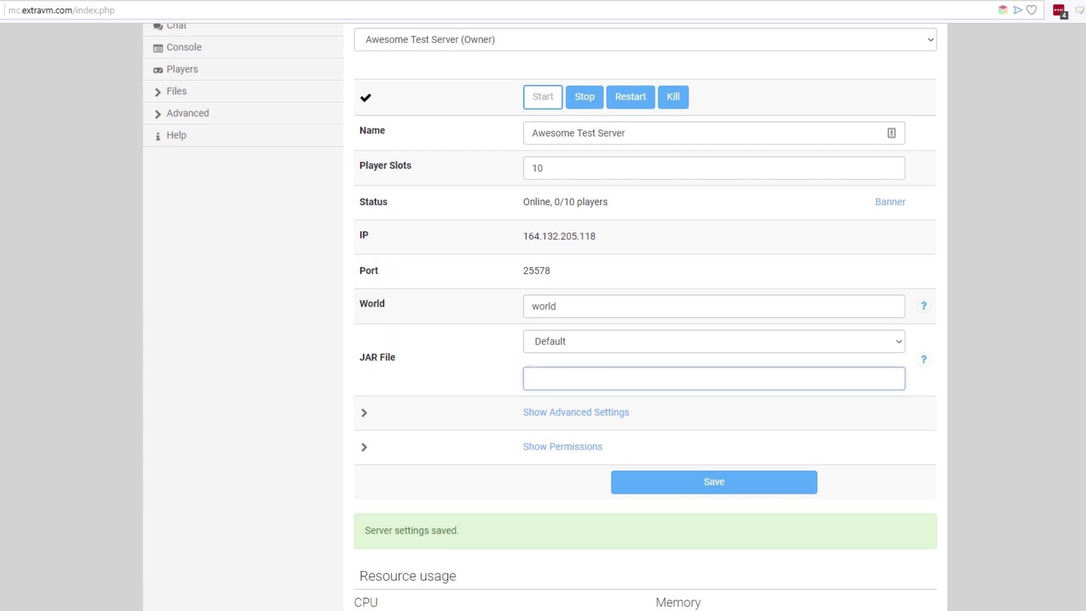
click(899, 341)
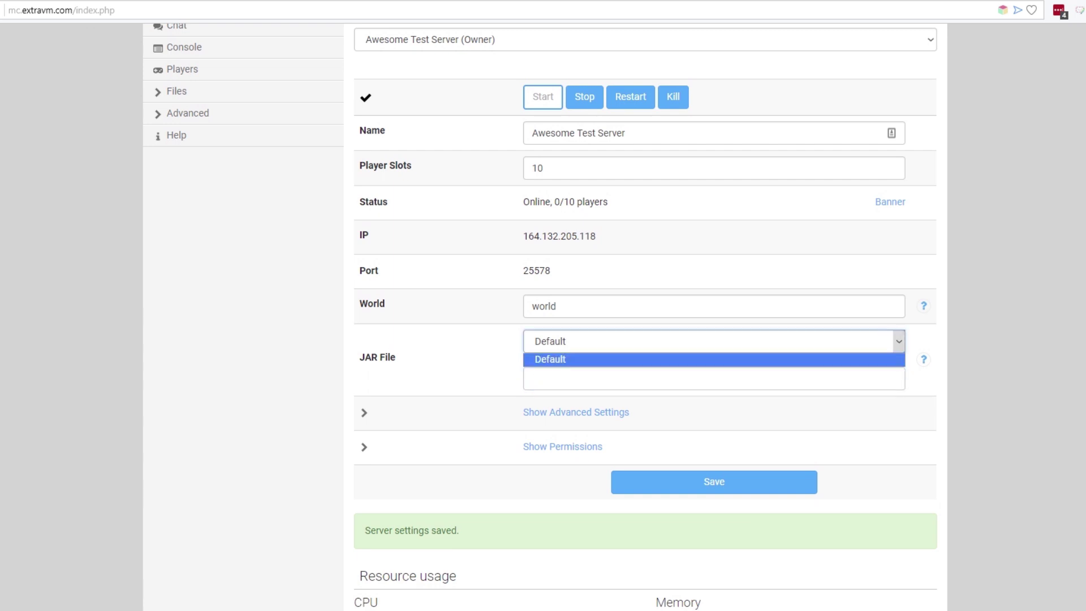
key(Escape)
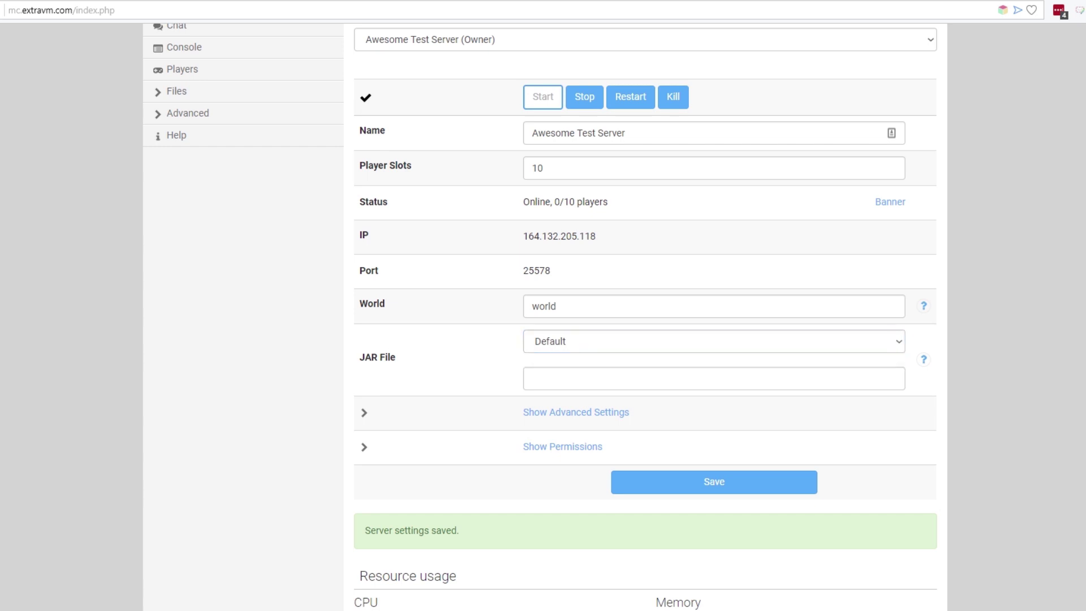
Download the Paper 1.13.1 build from the PaperMC site to the Desktop as paperclip.jar, replacing the existing file.
key(ctrl+Tab)
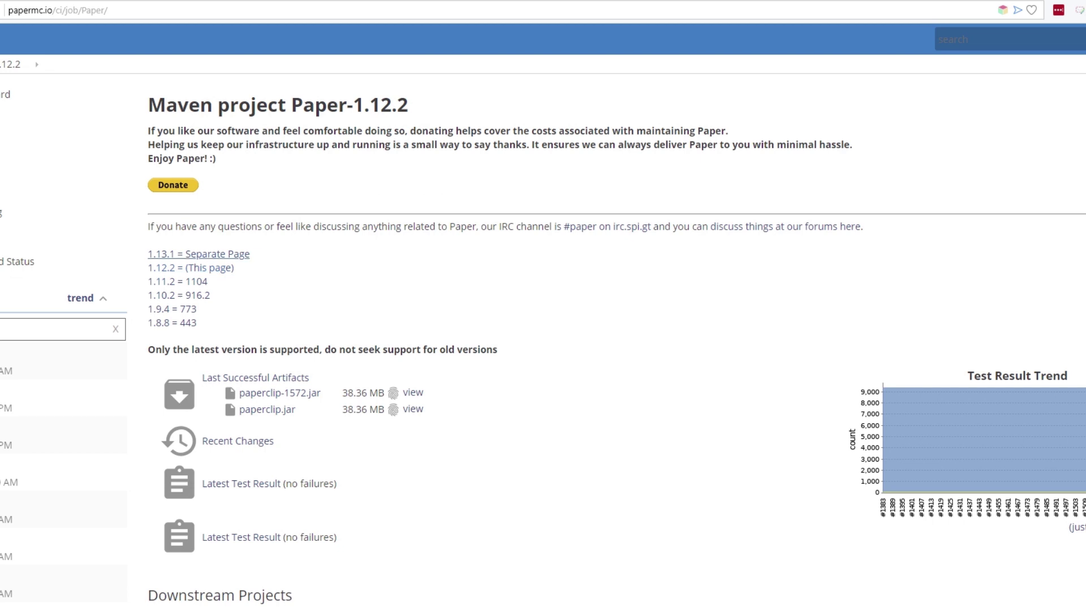
click(198, 254)
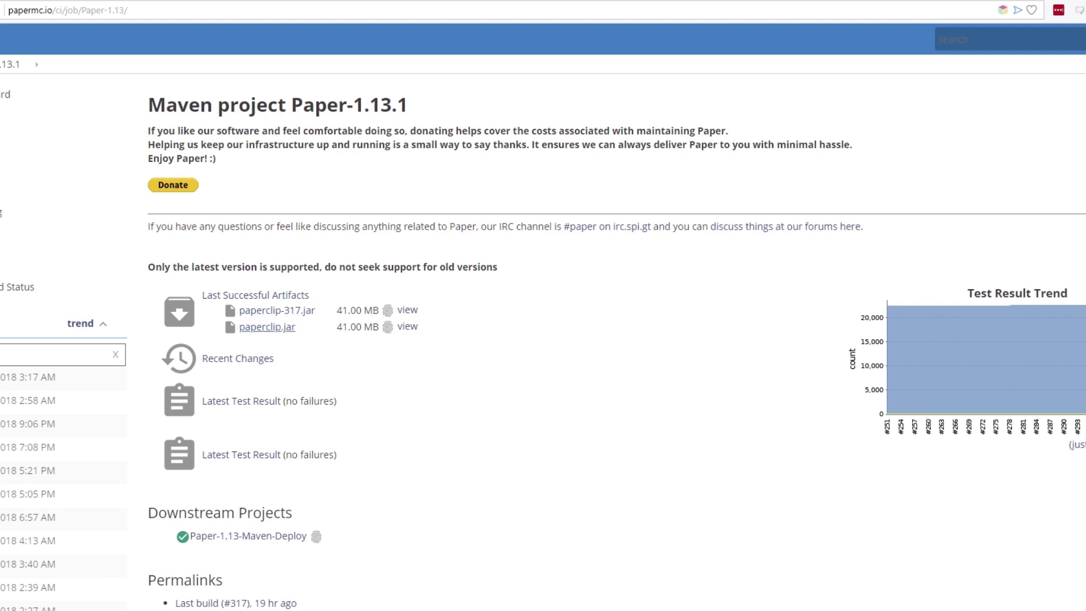
click(267, 327)
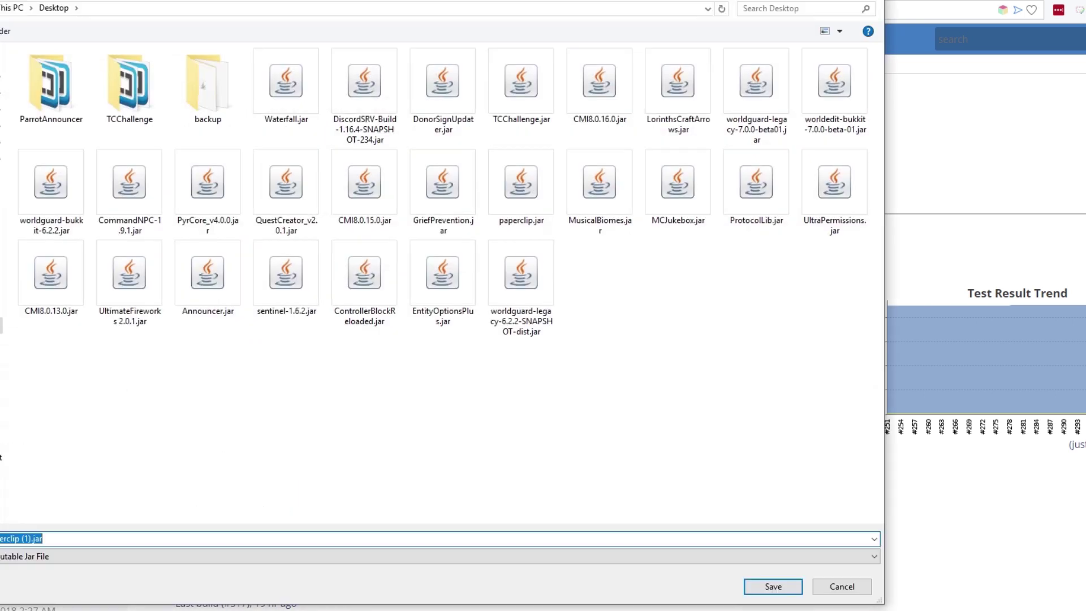
click(29, 539)
key(BackSpace)
key(BackSpace)
key(BackSpace)
key(BackSpace)
key(Return)
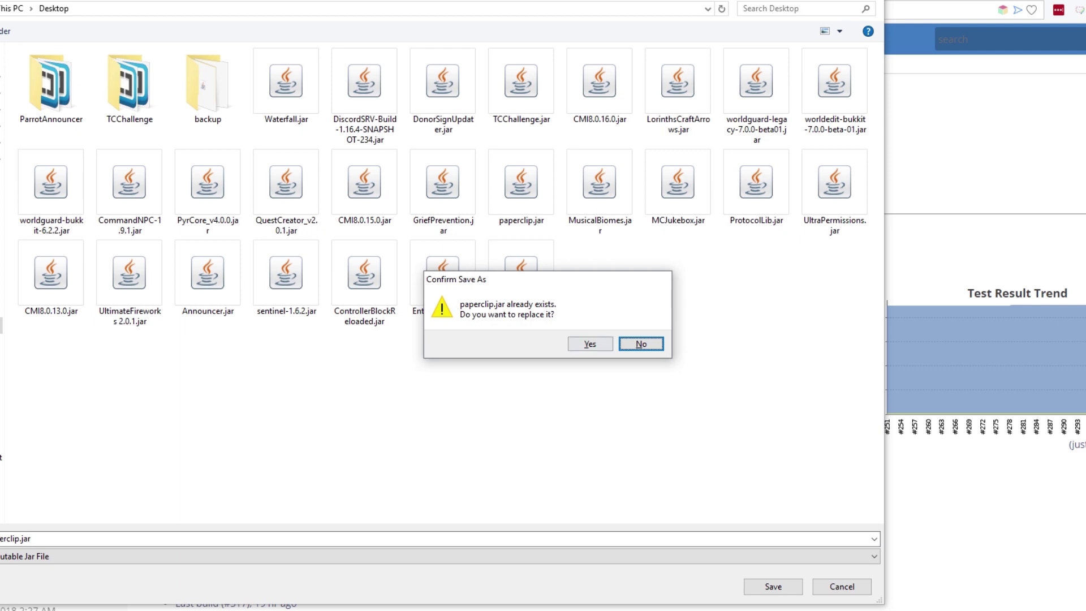
key(y)
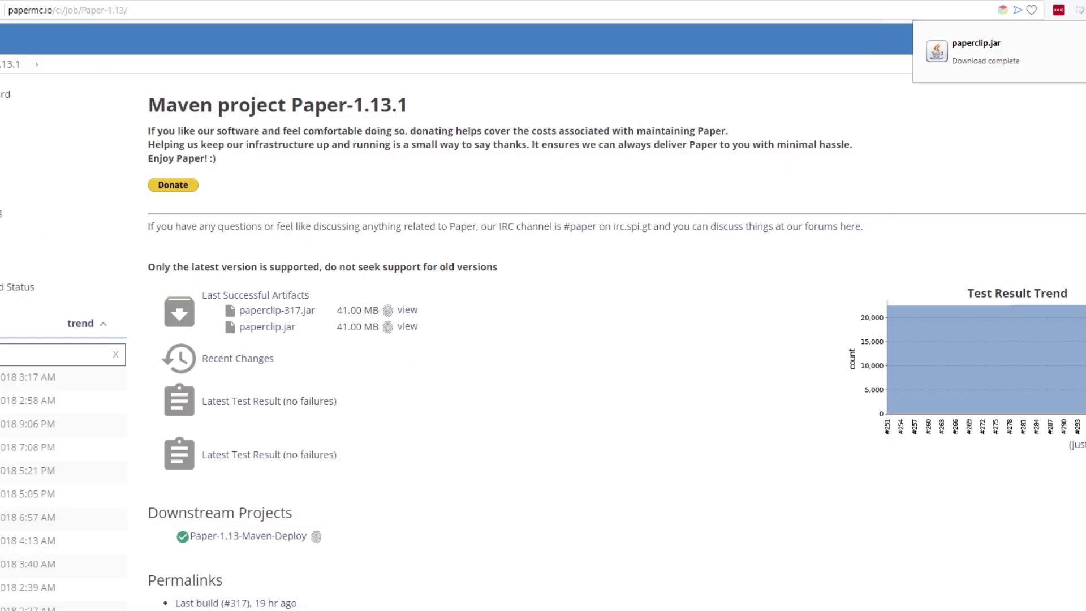
Switch to WinSCP, go to the local Desktop folder and upload paperclip.jar to the server's root directory.
key(alt+Tab)
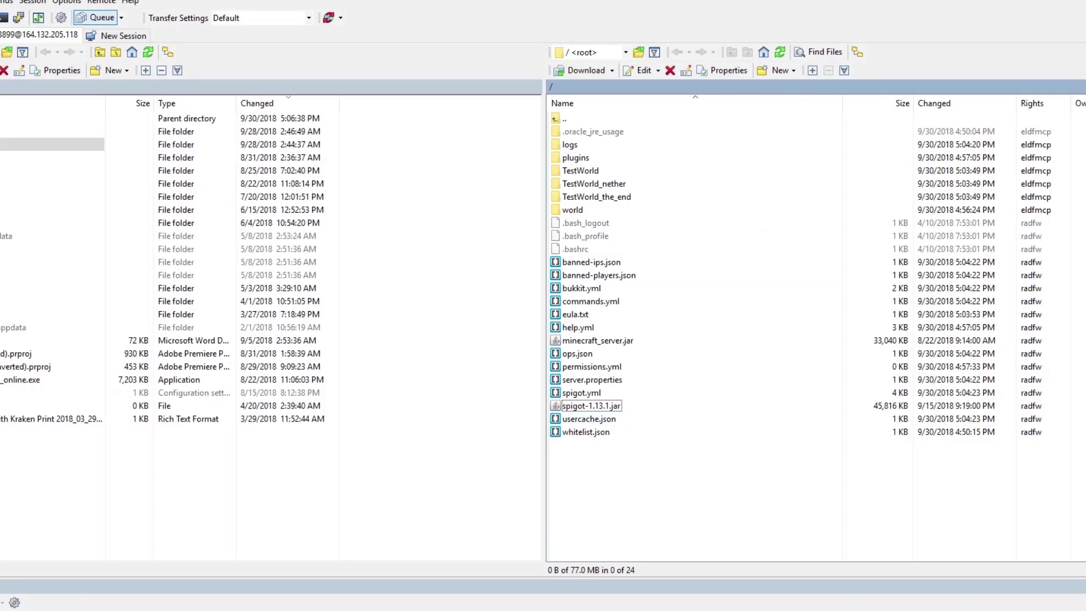
double_click(201, 315)
double_click(198, 315)
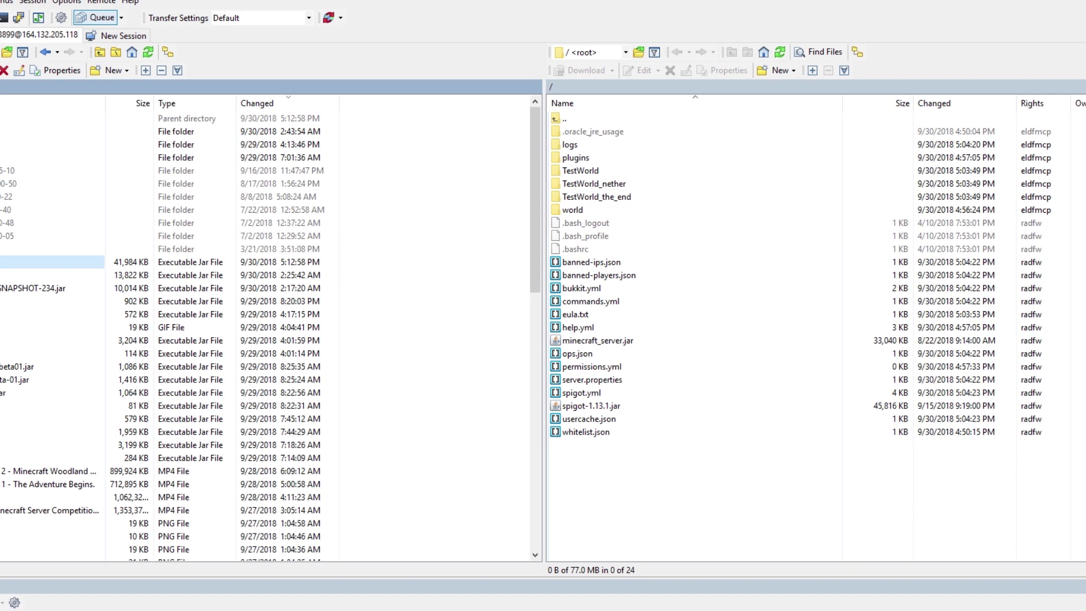
key(F5)
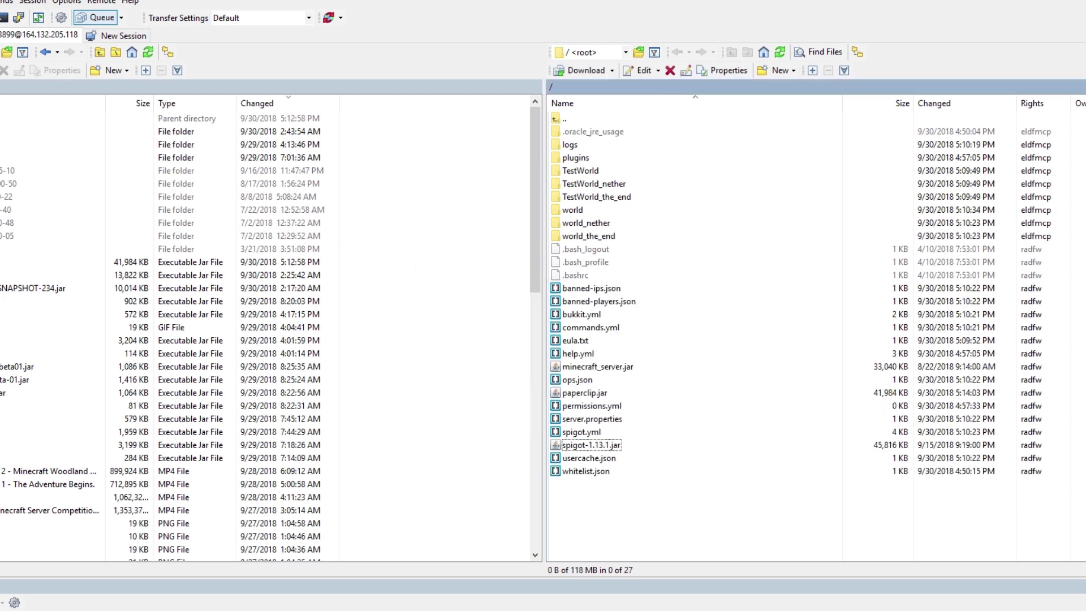
click(585, 393)
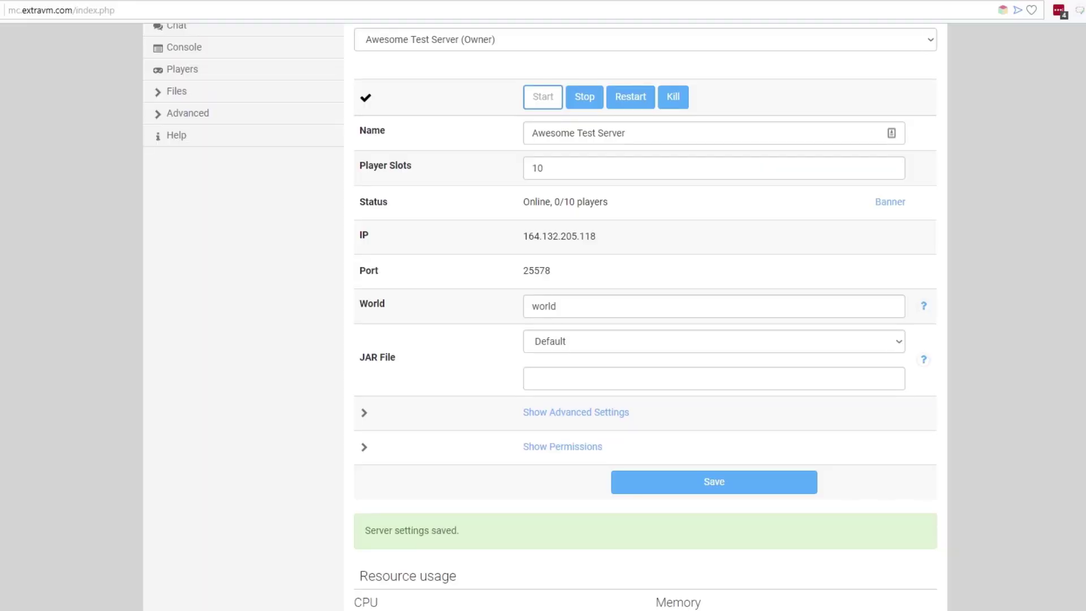
In Multicraft, set the server's JAR file to paperclip.jar, save the settings and restart the server.
double_click(368, 357)
click(714, 342)
click(714, 359)
click(714, 379)
text(paperclip.jar)
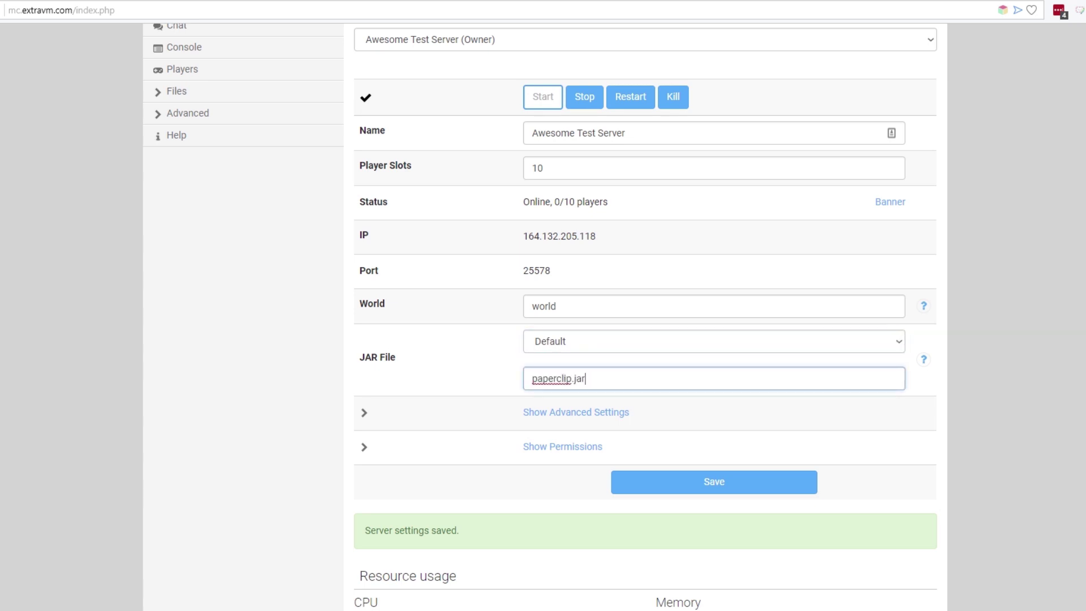
click(714, 447)
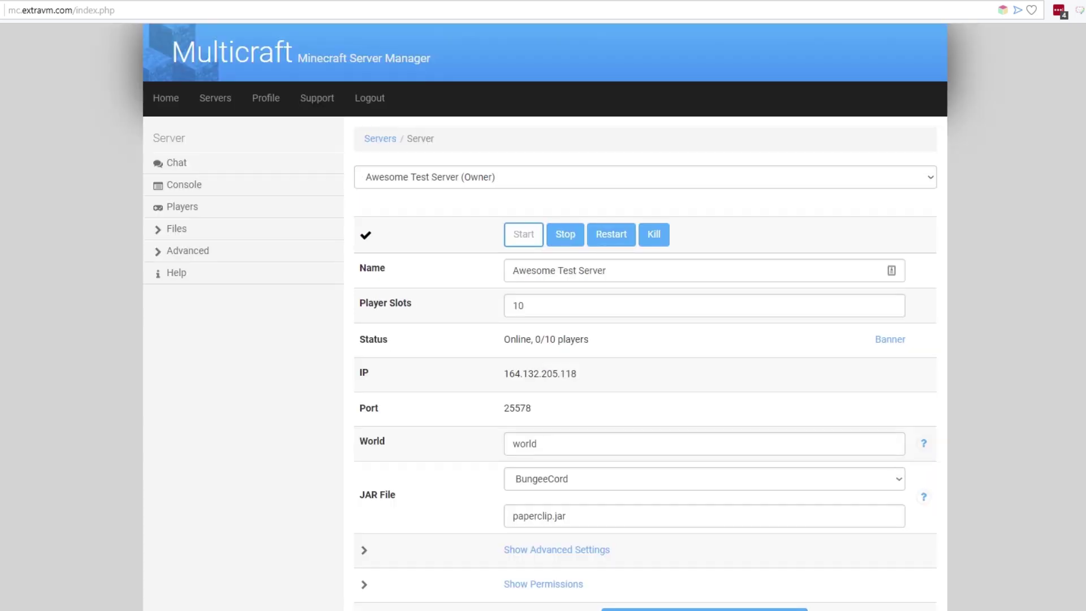
click(611, 234)
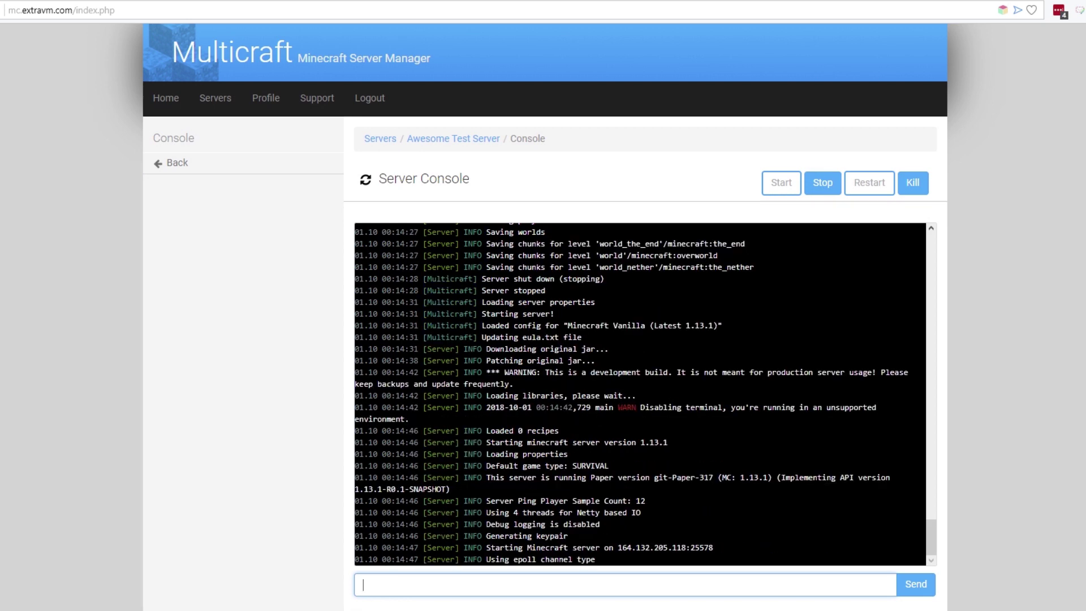
Examine the server console for the line naming the running Paper version and the startup completion line.
scroll(640, 394, up, 1)
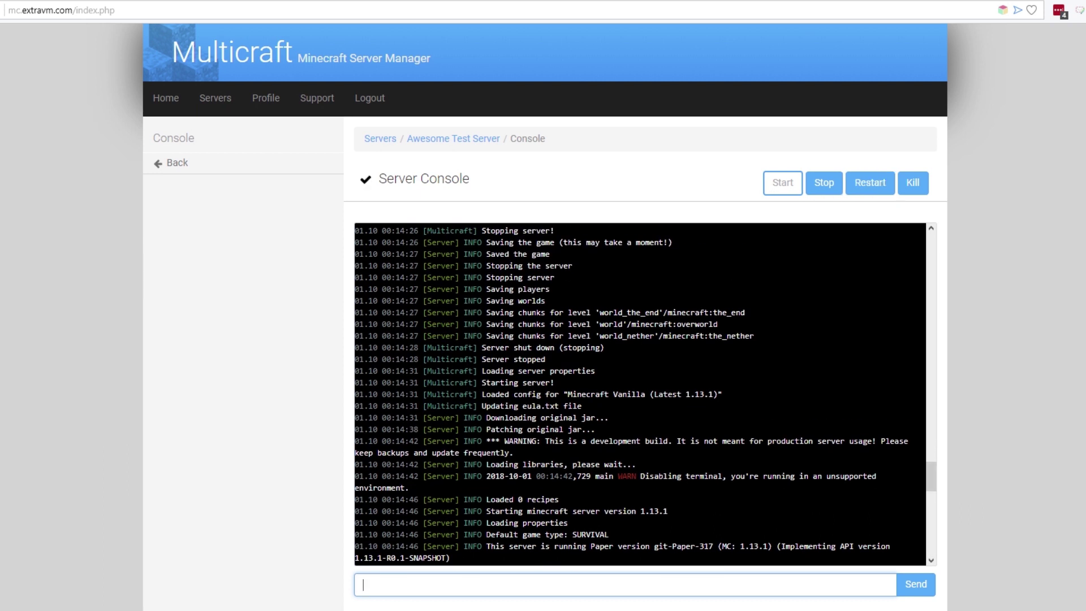
drag(486, 546, 450, 520)
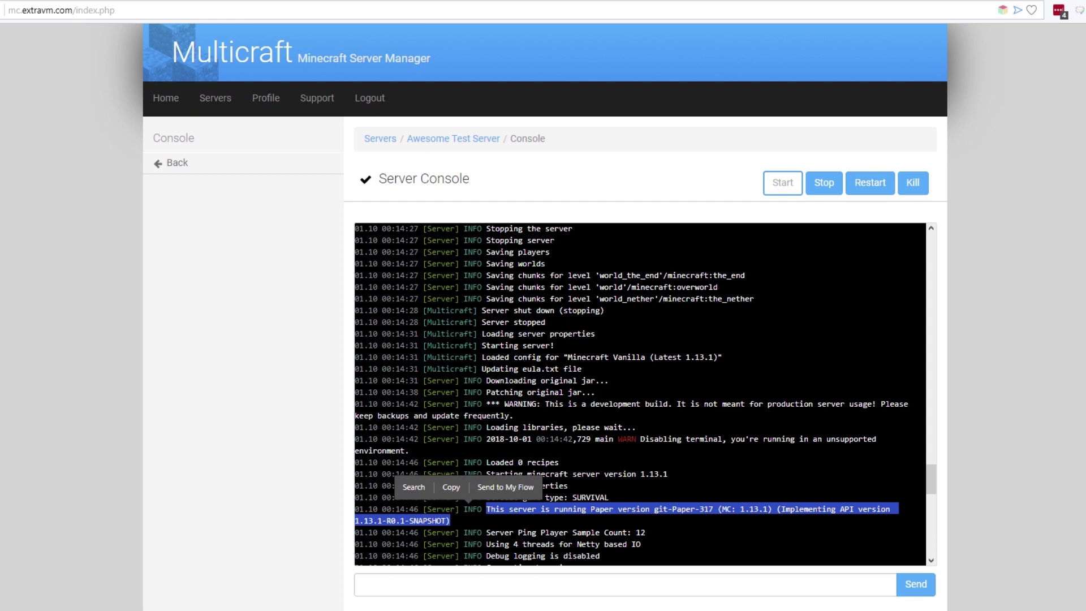
click(469, 521)
drag(450, 521, 487, 509)
click(481, 519)
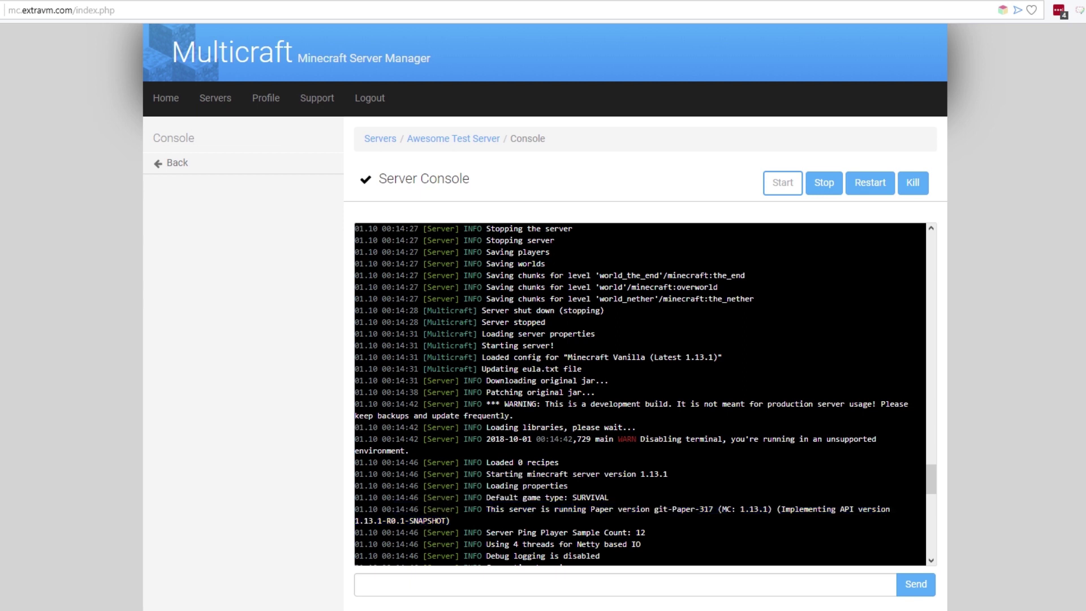
drag(663, 559, 355, 559)
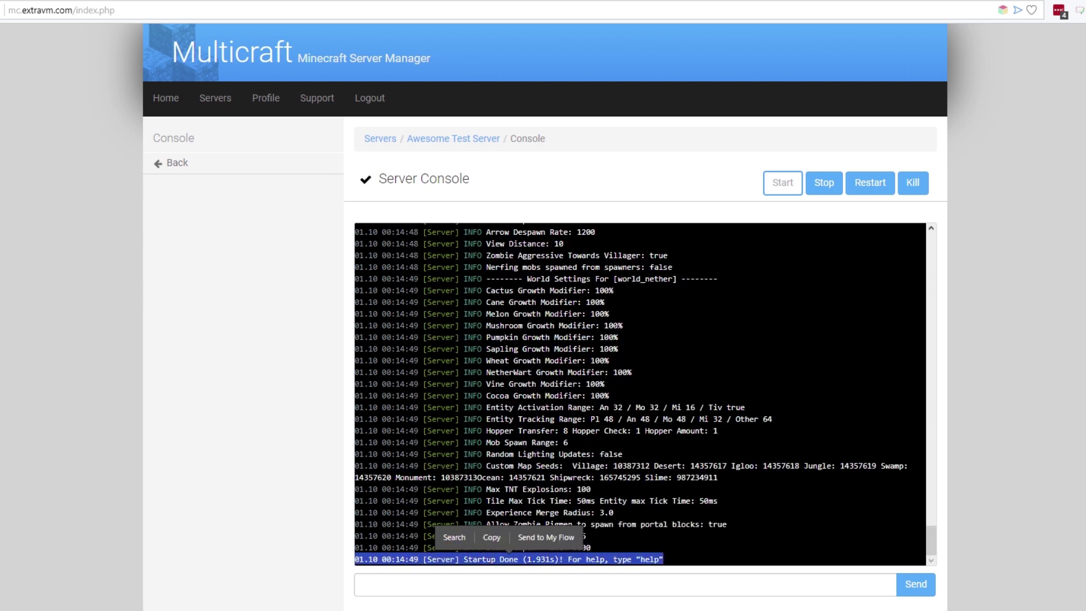
Switch to Minecraft and join the "Minecraft Server" entry at the end of the multiplayer list.
key(alt+Tab)
click(548, 329)
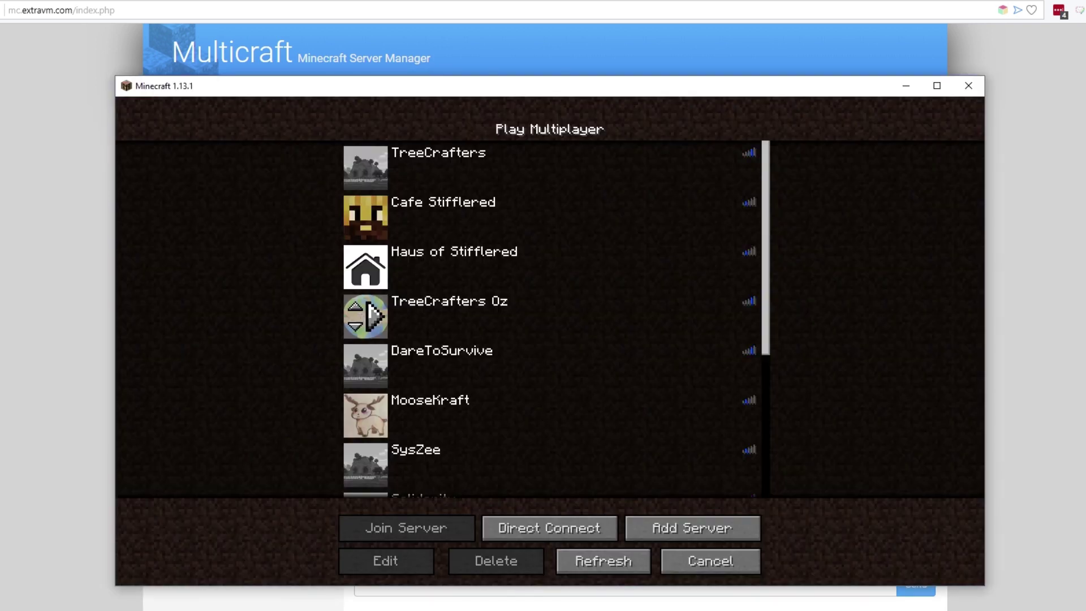
scroll(373, 339, down, 5)
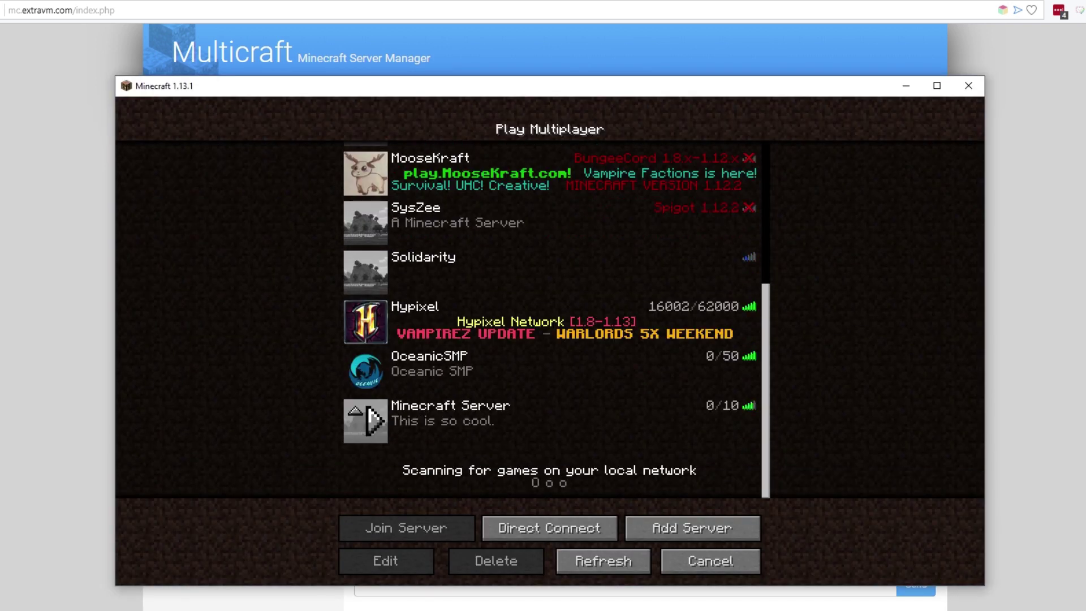
click(374, 418)
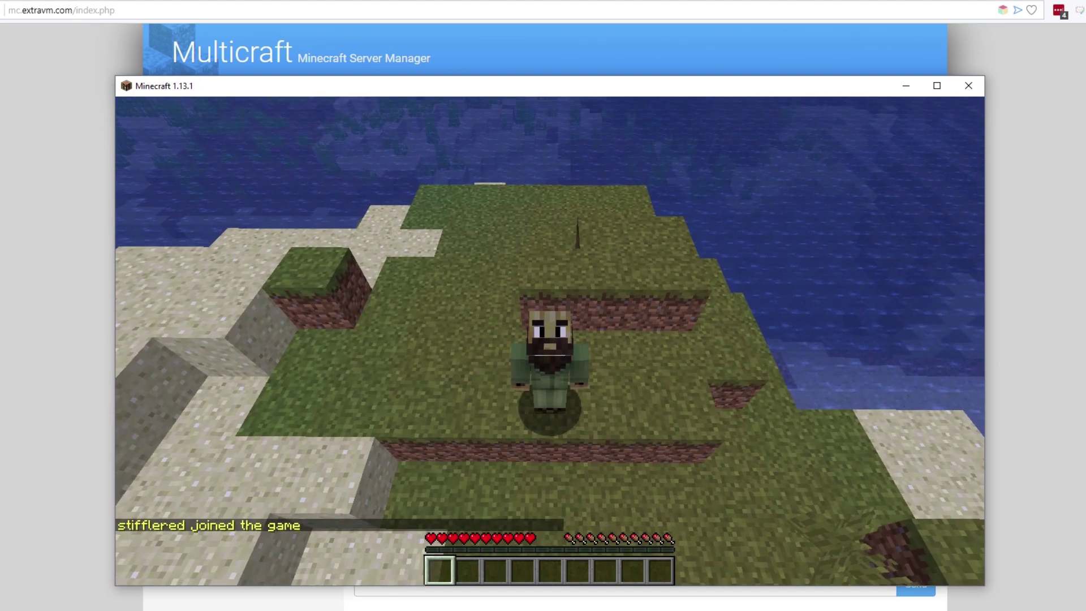
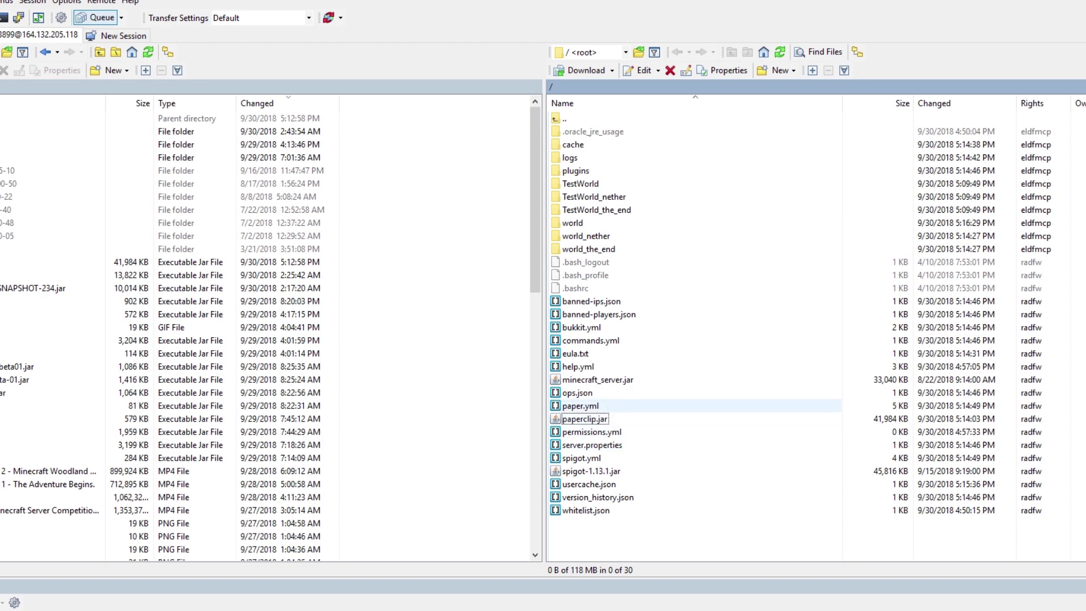
Open paper.yml from the server's root directory in WinSCP and examine its settings, timings, world-settings and anti-xray sections.
click(581, 405)
double_click(580, 405)
scroll(678, 311, down, 5)
scroll(679, 311, down, 5)
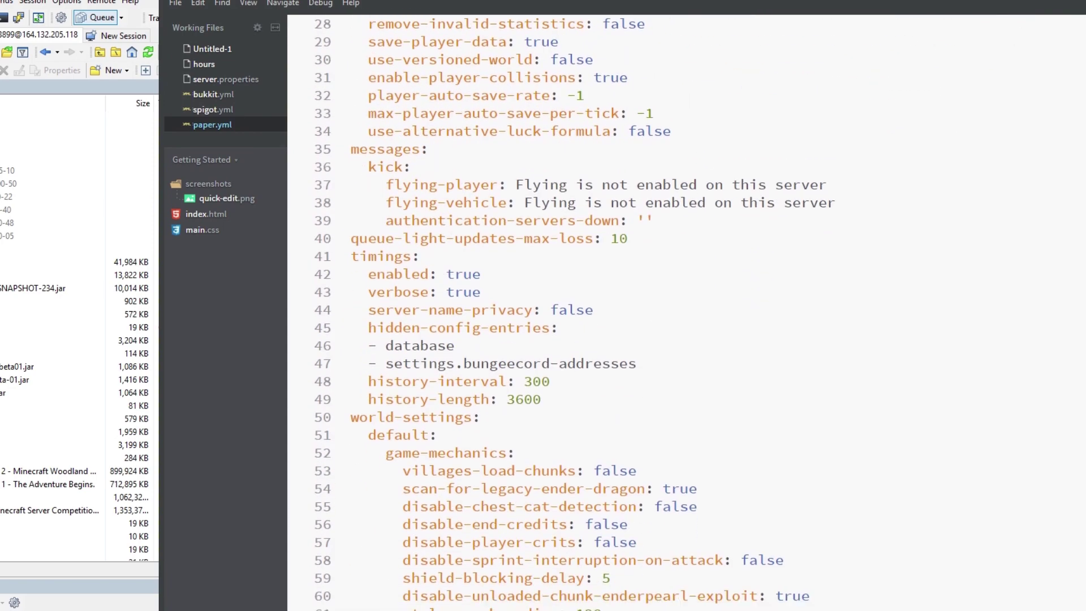
scroll(679, 311, down, 20)
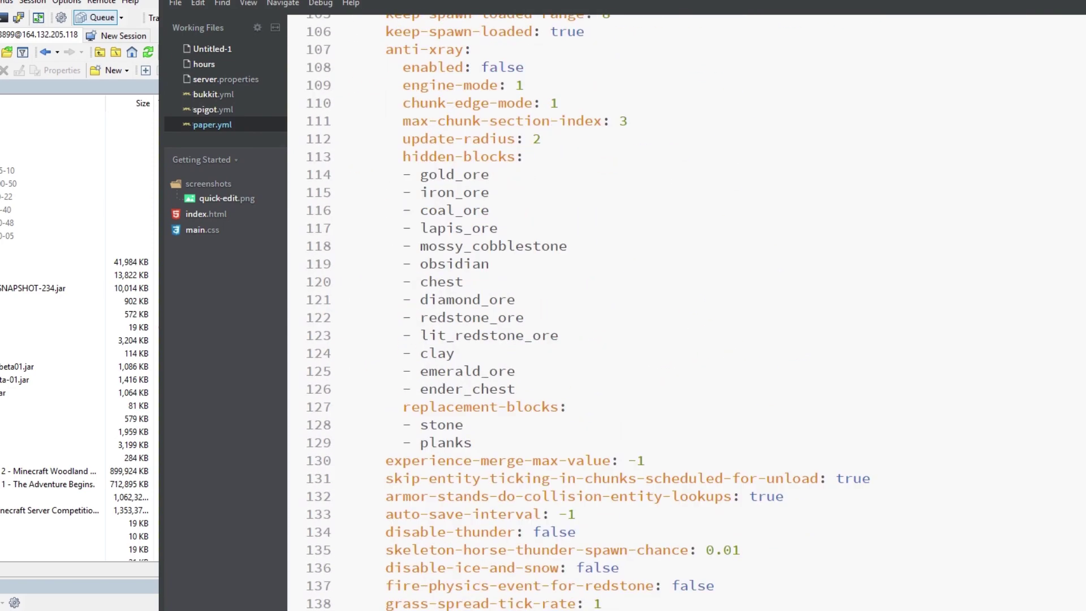
scroll(679, 311, down, 8)
scroll(679, 312, up, 20)
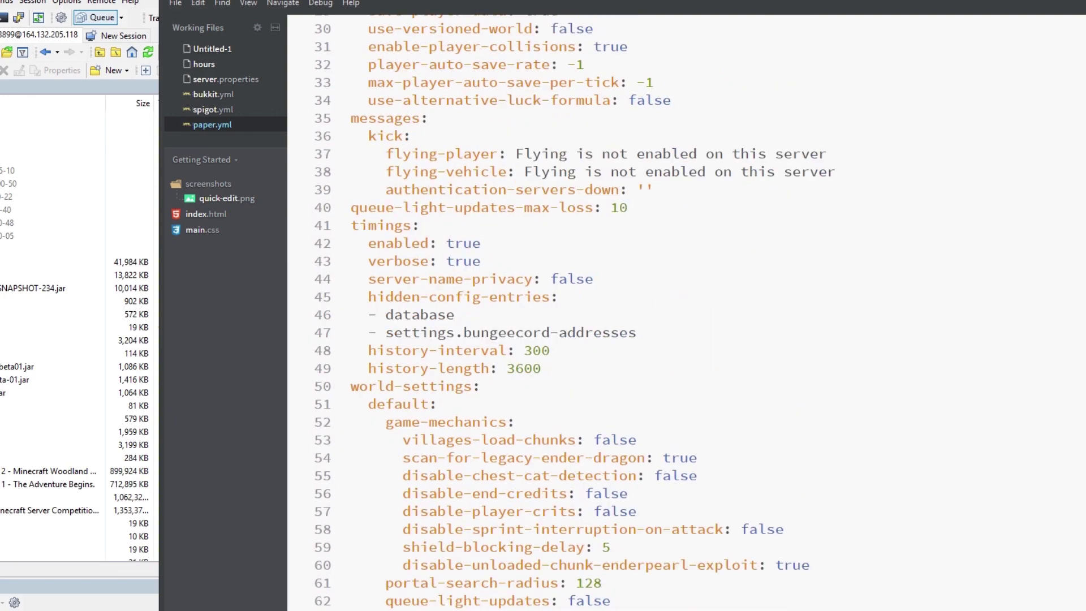
scroll(679, 311, up, 12)
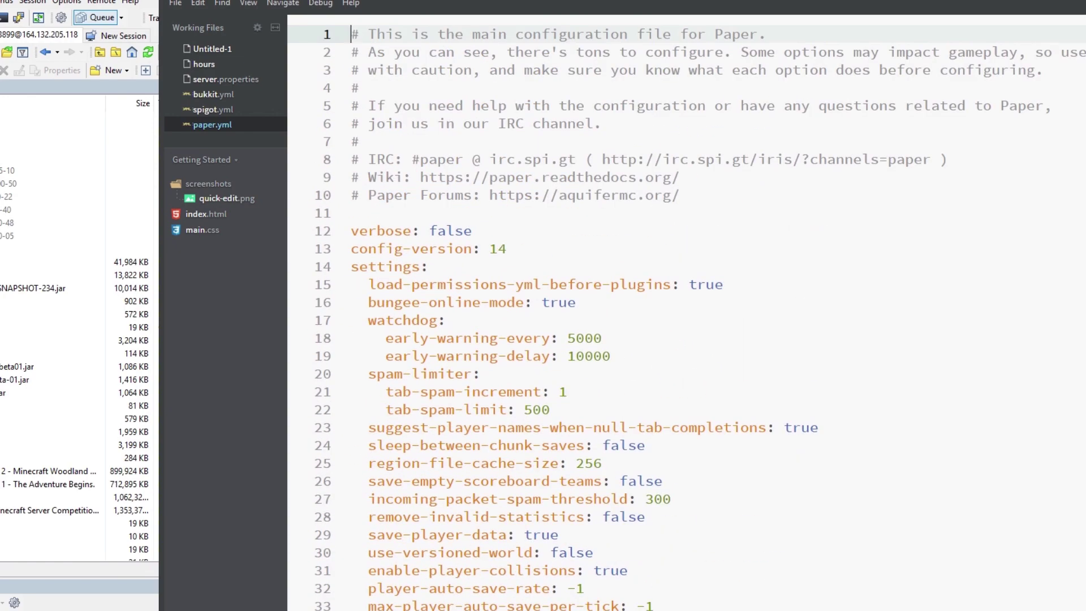
Examine the remaining world settings in paper.yml, from growth heights and lootables through hopper options to the anti-xray block.
scroll(679, 311, down, 10)
scroll(679, 311, down, 14)
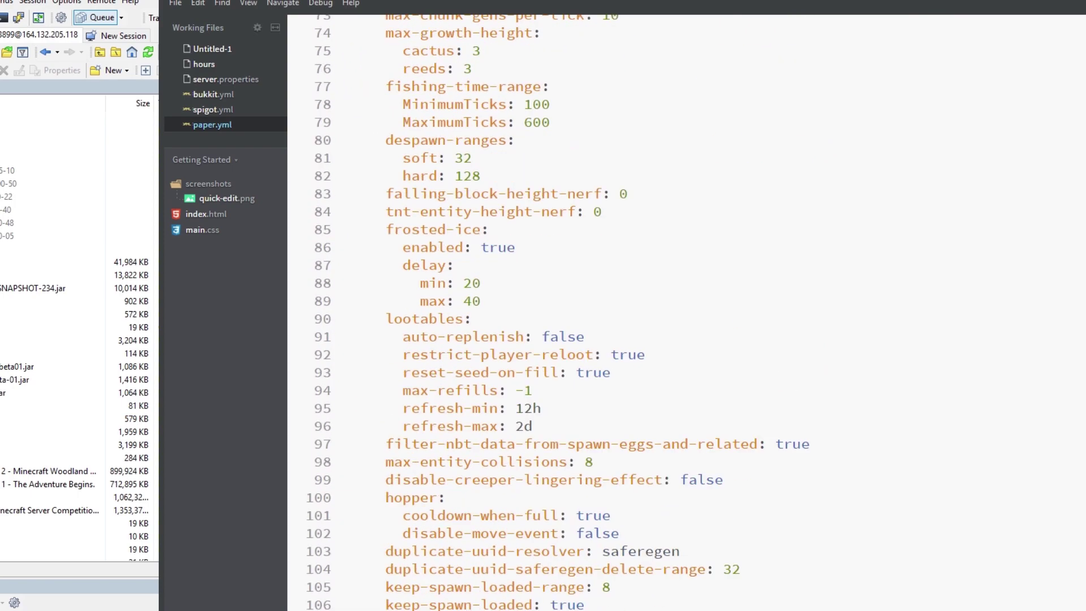
scroll(678, 312, down, 3)
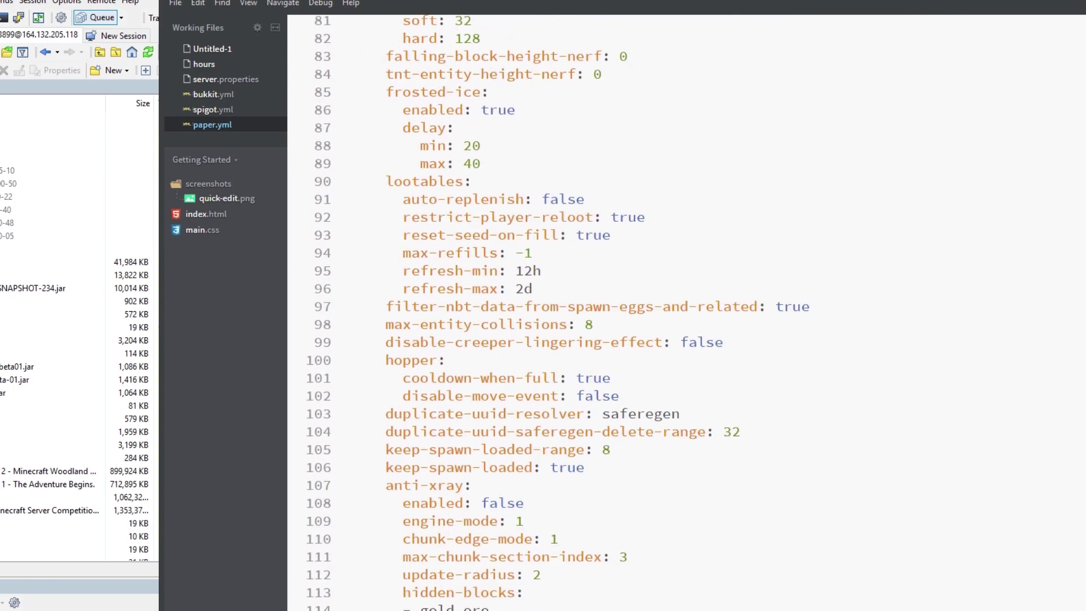
Switch to the browser and open the Resources listing on the SpigotMC site.
key(alt+Tab)
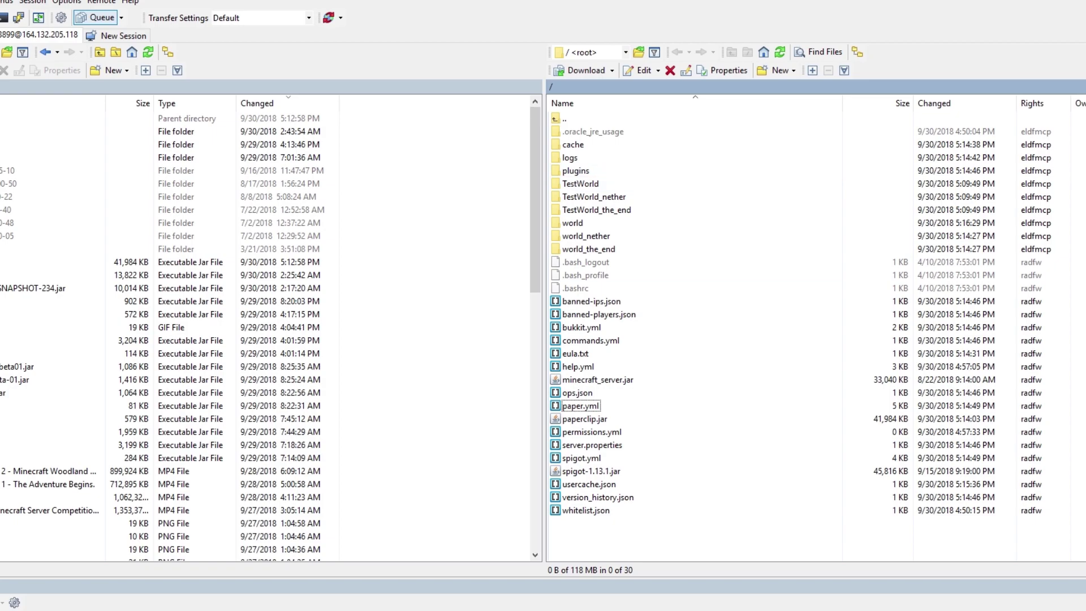
key(alt+Tab)
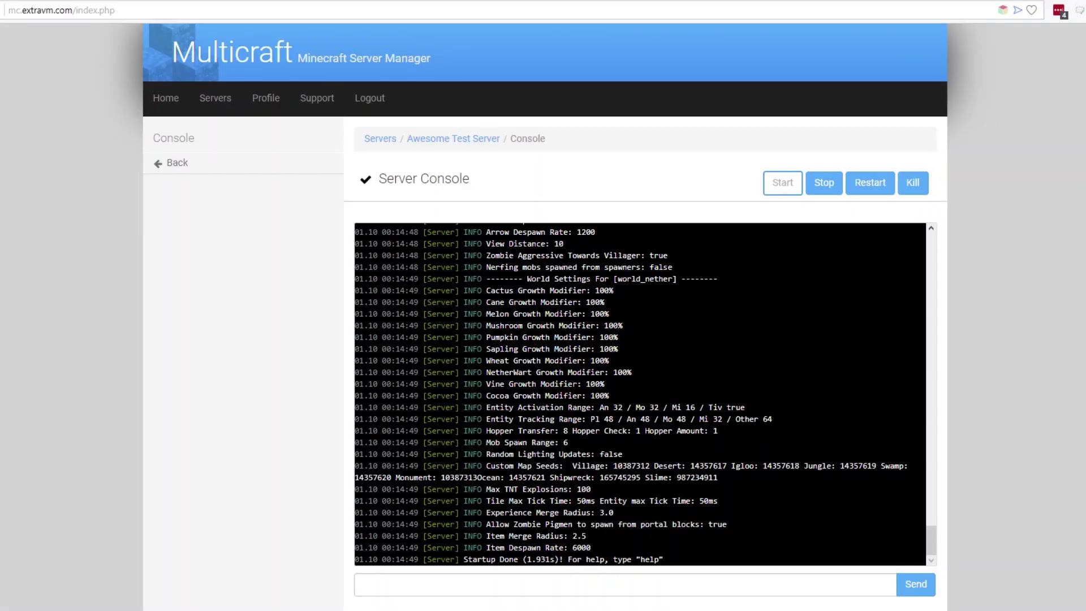
key(ctrl+Tab)
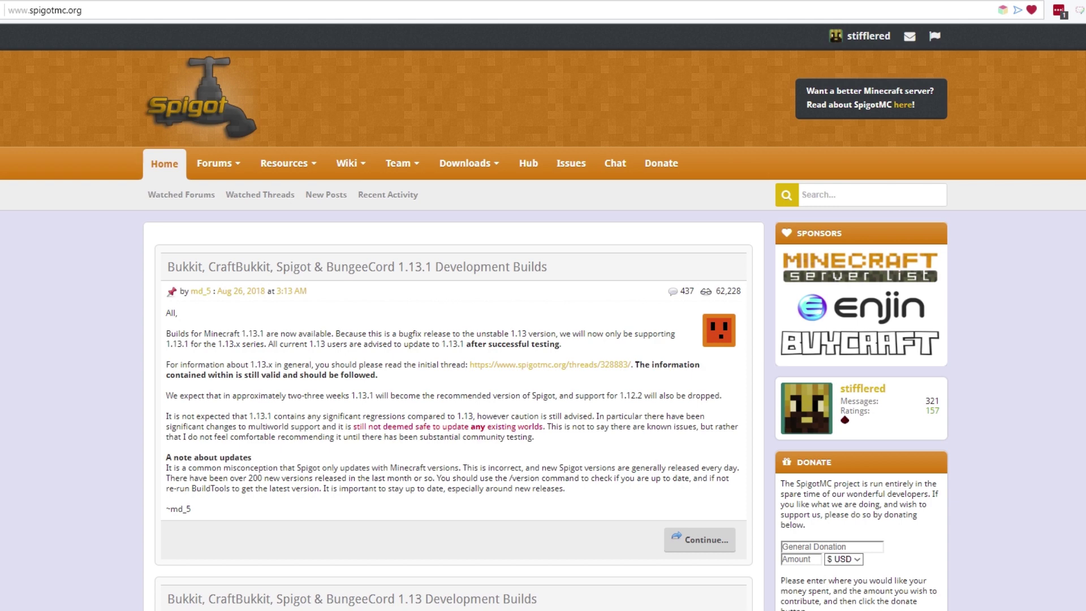
mouse_move(285, 164)
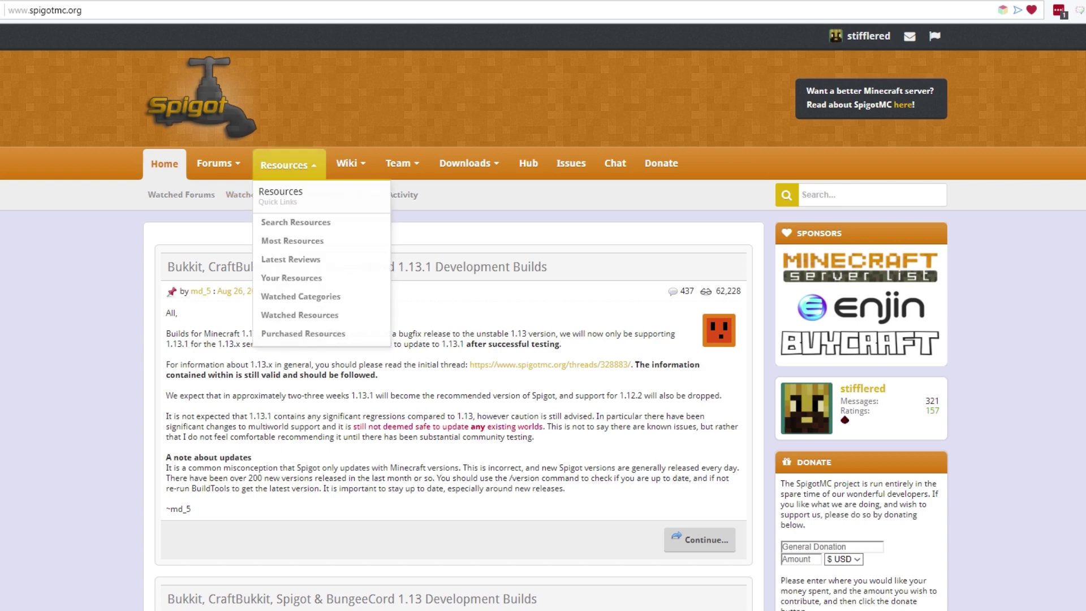
click(285, 164)
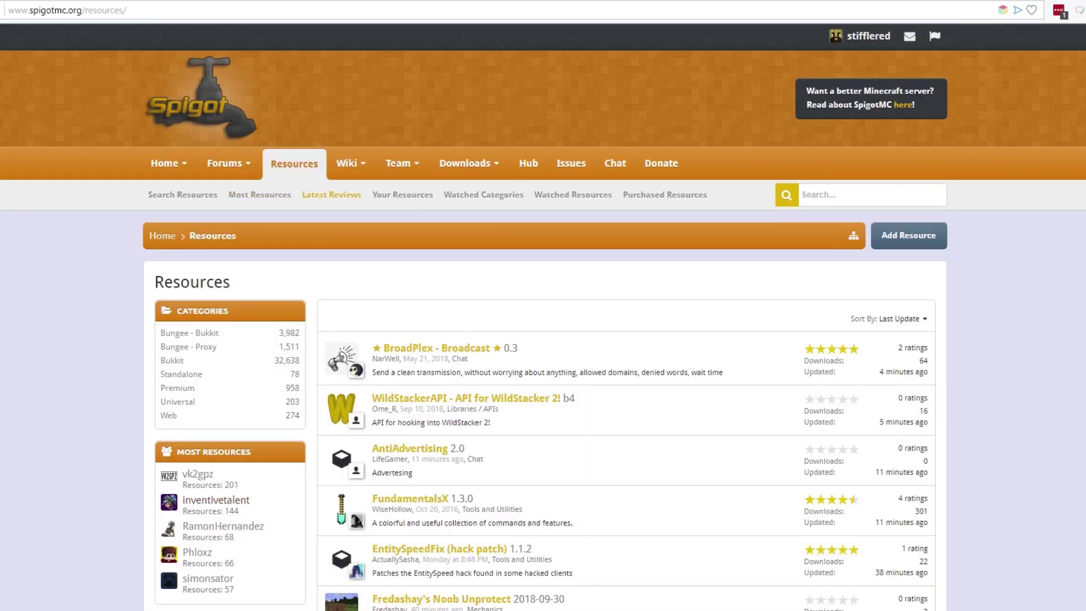
Look through the most recently updated plugins and the category list on the SpigotMC Resources page.
scroll(543, 317, down, 3)
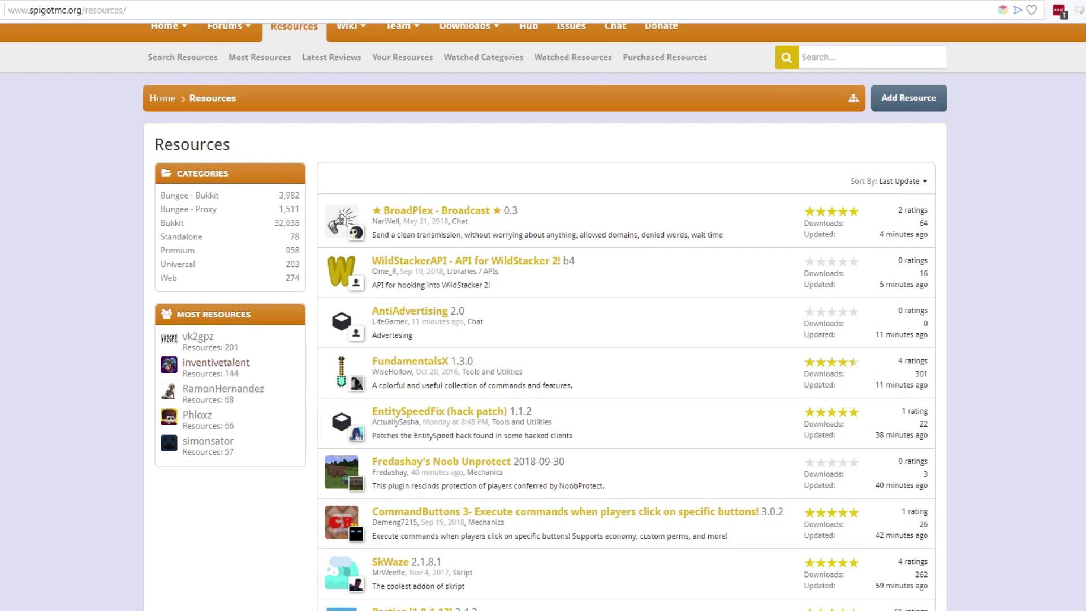
scroll(543, 317, up, 3)
scroll(543, 317, down, 15)
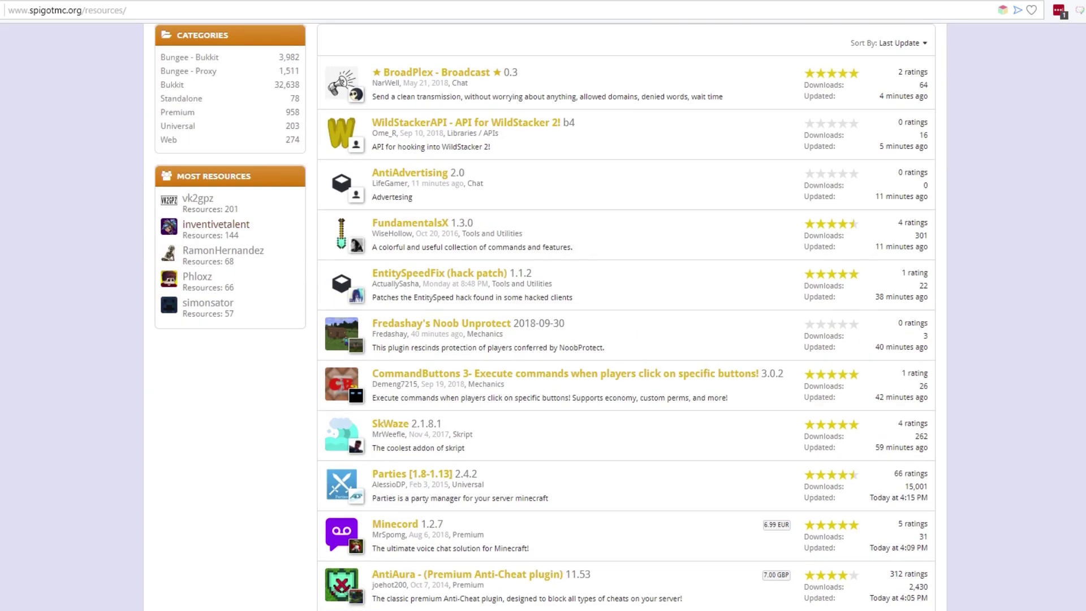
scroll(543, 317, up, 9)
scroll(543, 317, up, 8)
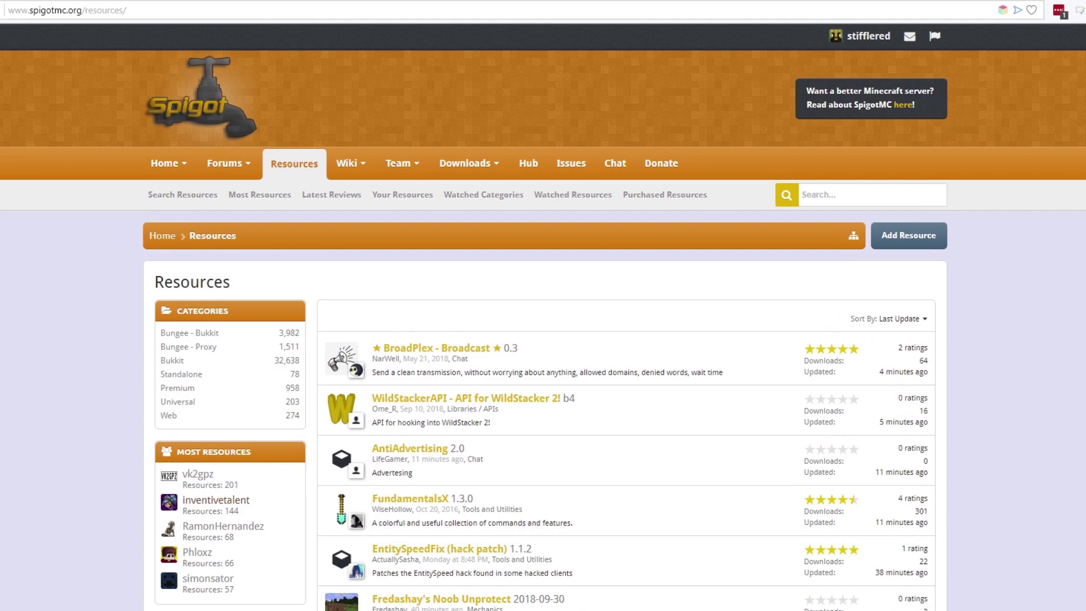
scroll(543, 316, down, 5)
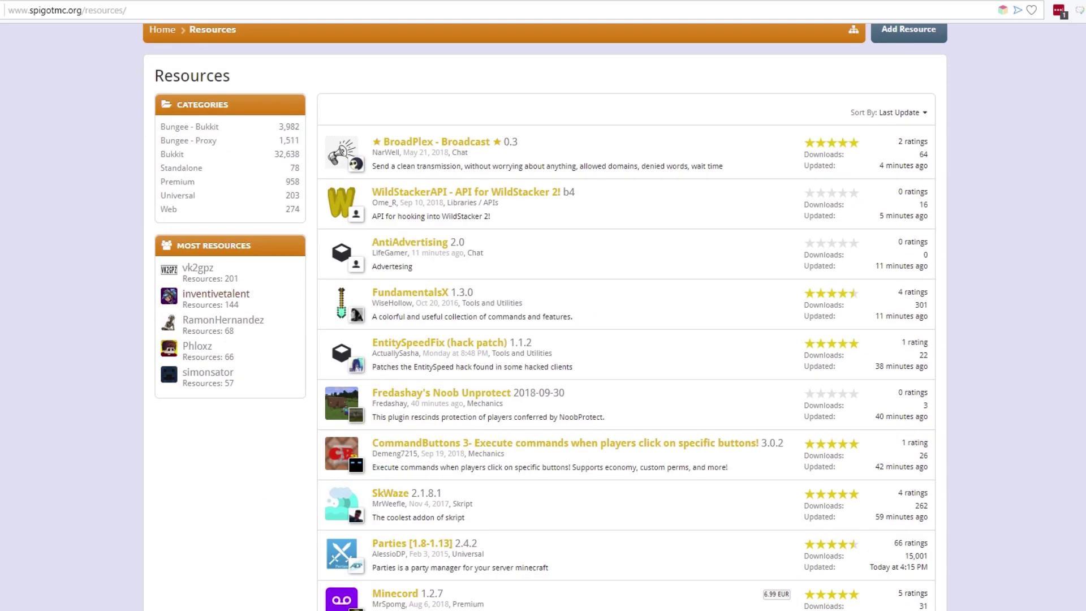
scroll(543, 317, up, 2)
scroll(543, 317, up, 2)
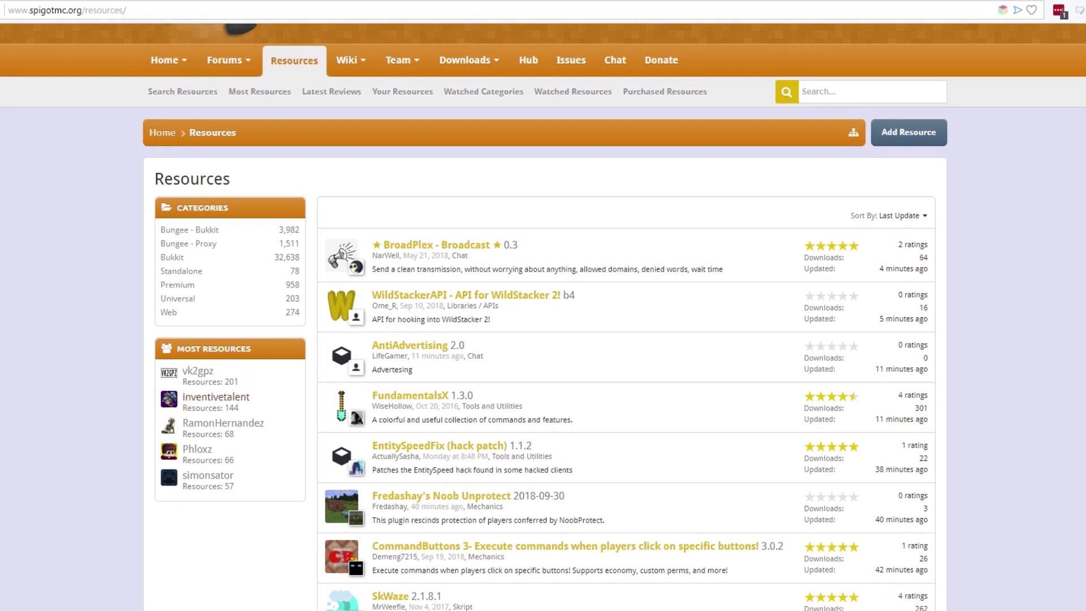
Sort the SpigotMC resources by Rating and look through the highest-rated plugins.
click(904, 250)
click(904, 250)
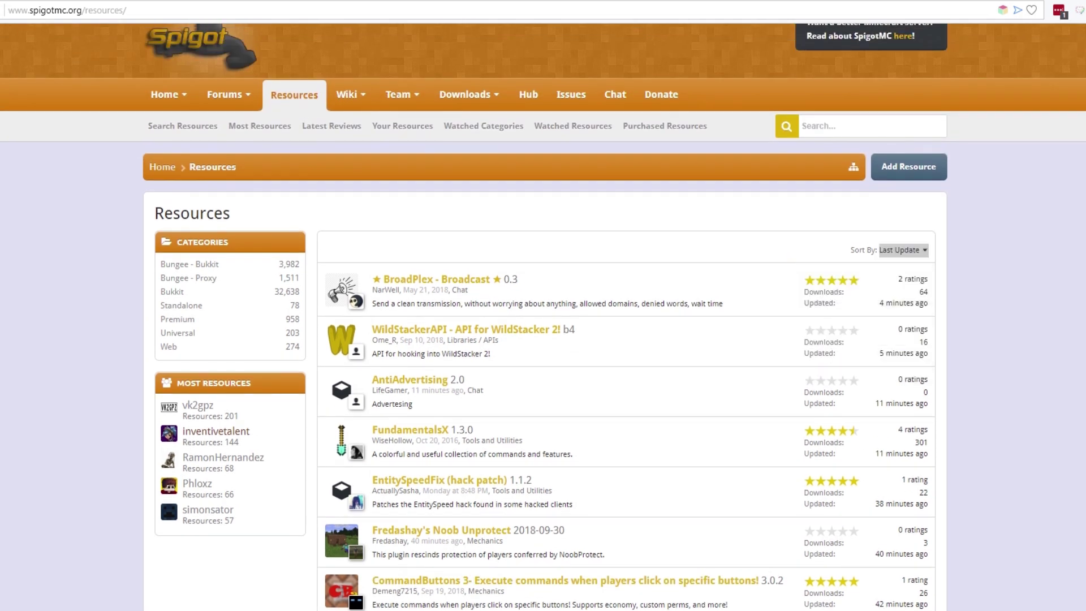
click(903, 250)
click(811, 327)
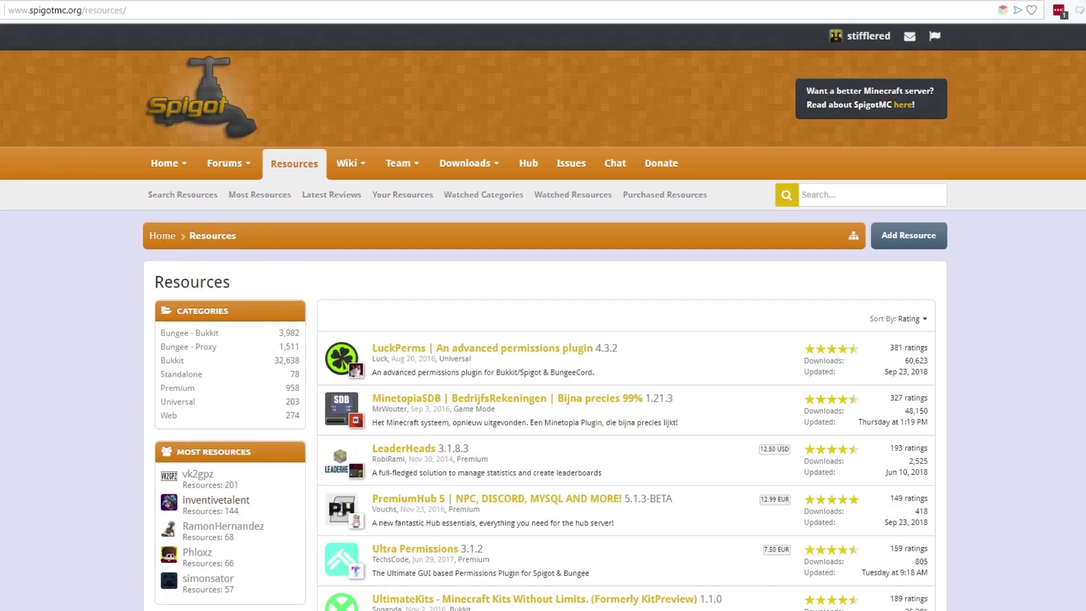
scroll(554, 571, down, 8)
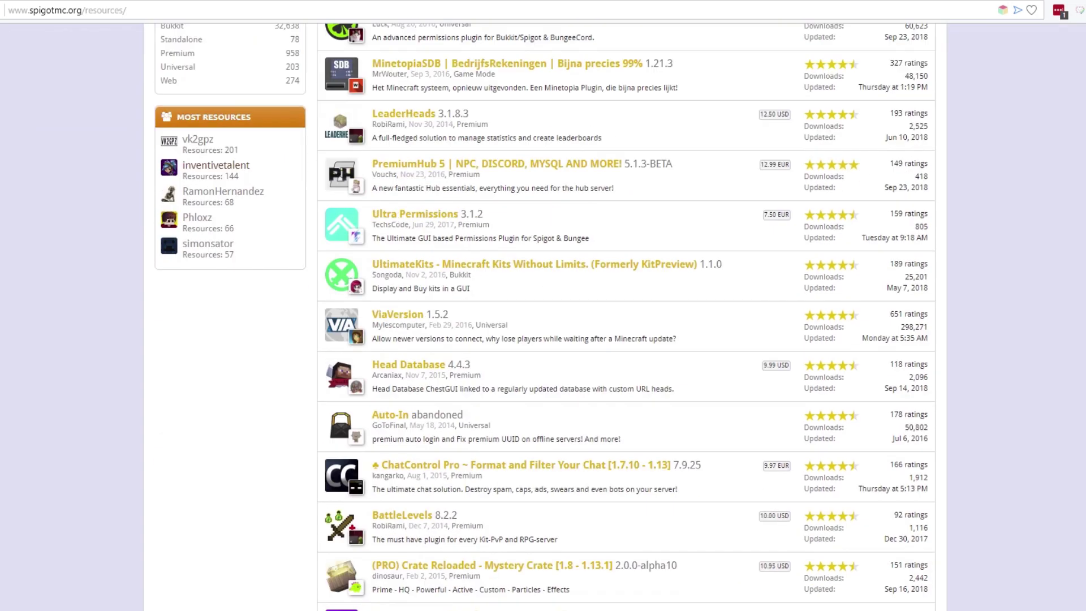
scroll(623, 339, down, 5)
scroll(626, 316, up, 13)
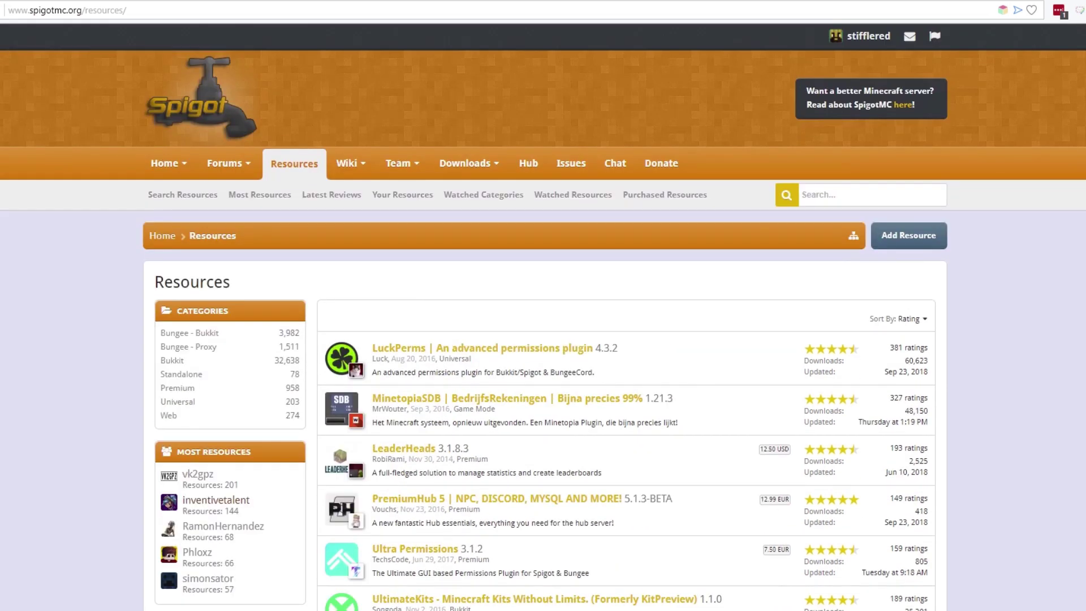
Sort the SpigotMC resources by Downloads and look through the most downloaded plugins on the first page.
click(912, 319)
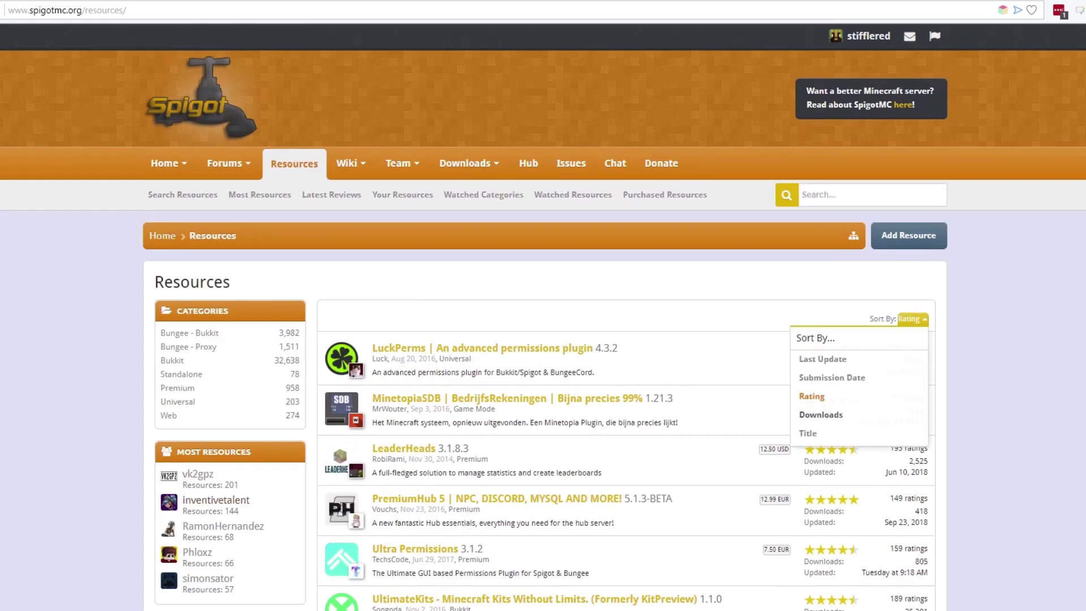
click(821, 415)
scroll(627, 317, down, 10)
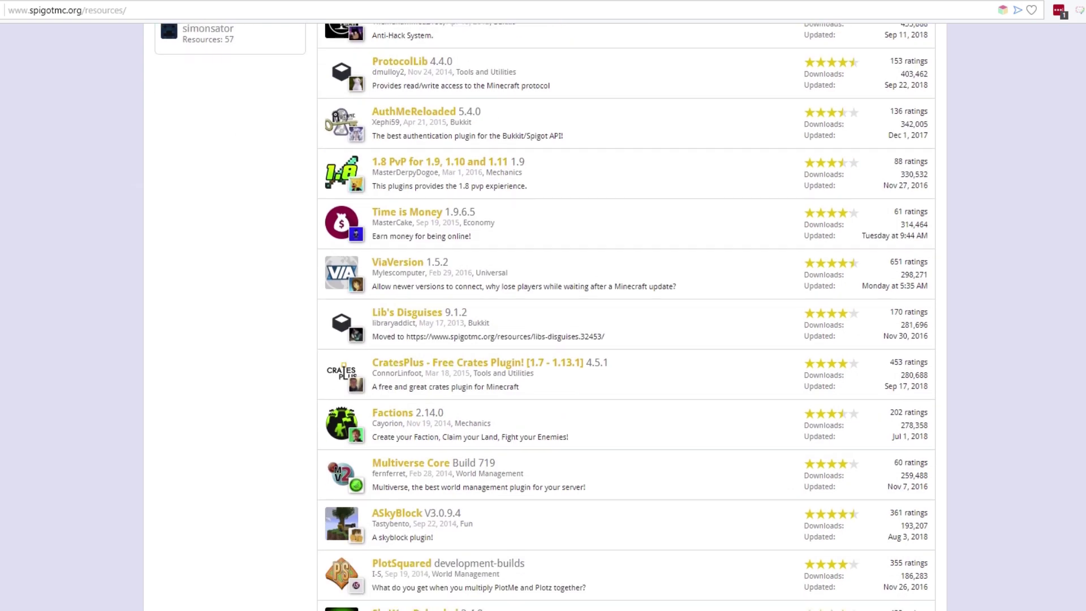
scroll(626, 317, down, 4)
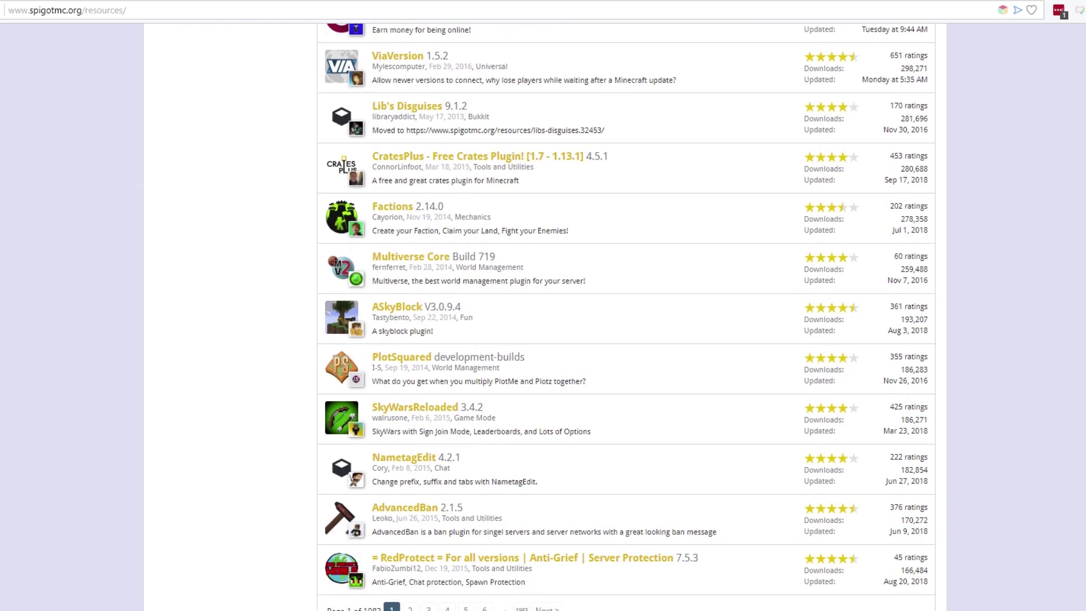
scroll(626, 317, up, 14)
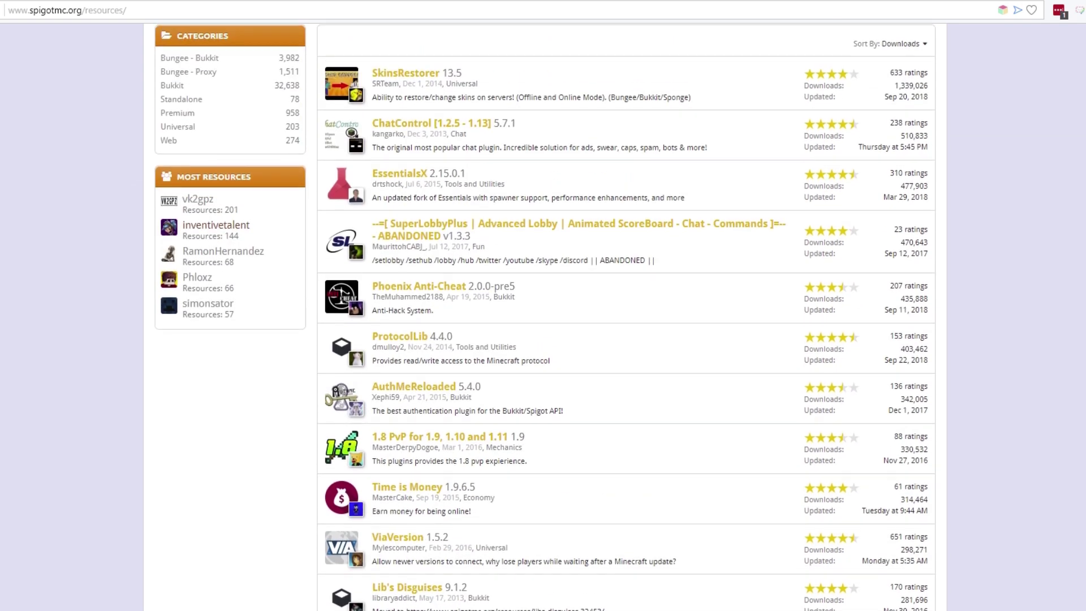
scroll(627, 317, up, 3)
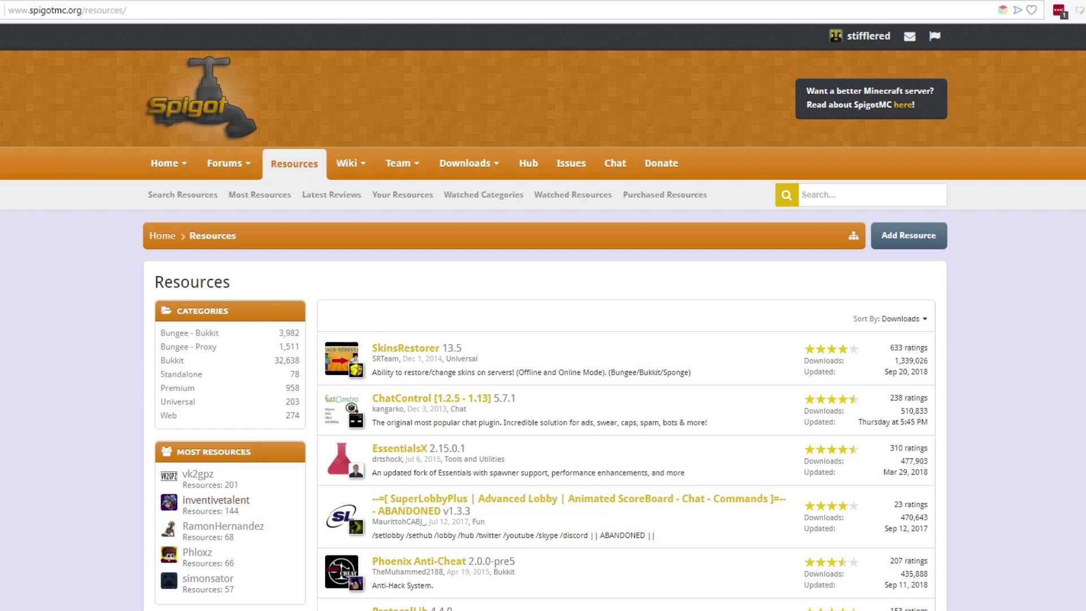
scroll(543, 317, down, 1)
scroll(543, 317, down, 3)
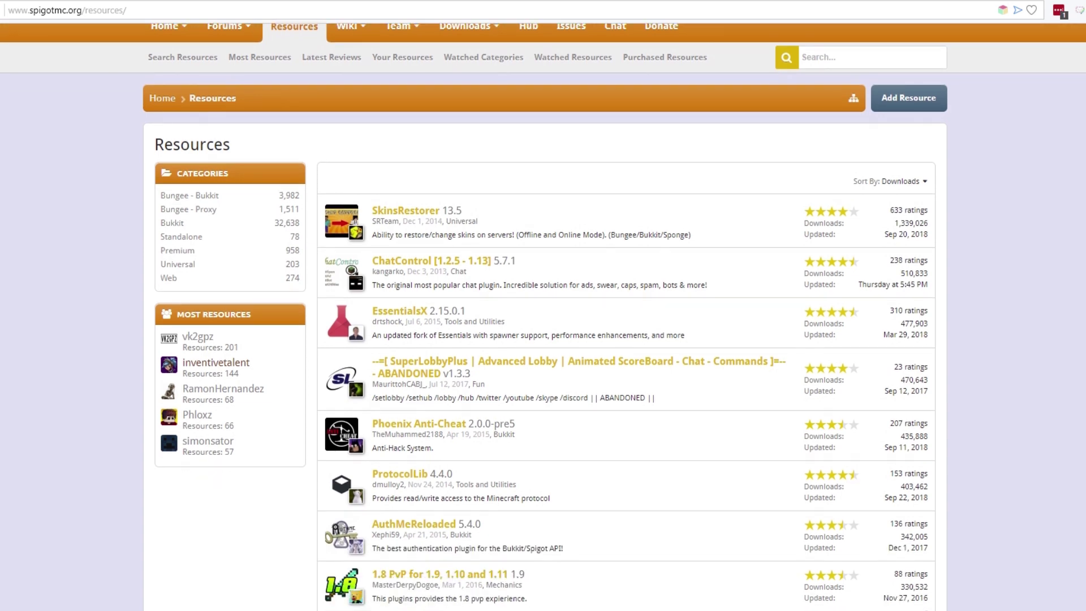
scroll(543, 317, down, 1)
scroll(543, 316, up, 5)
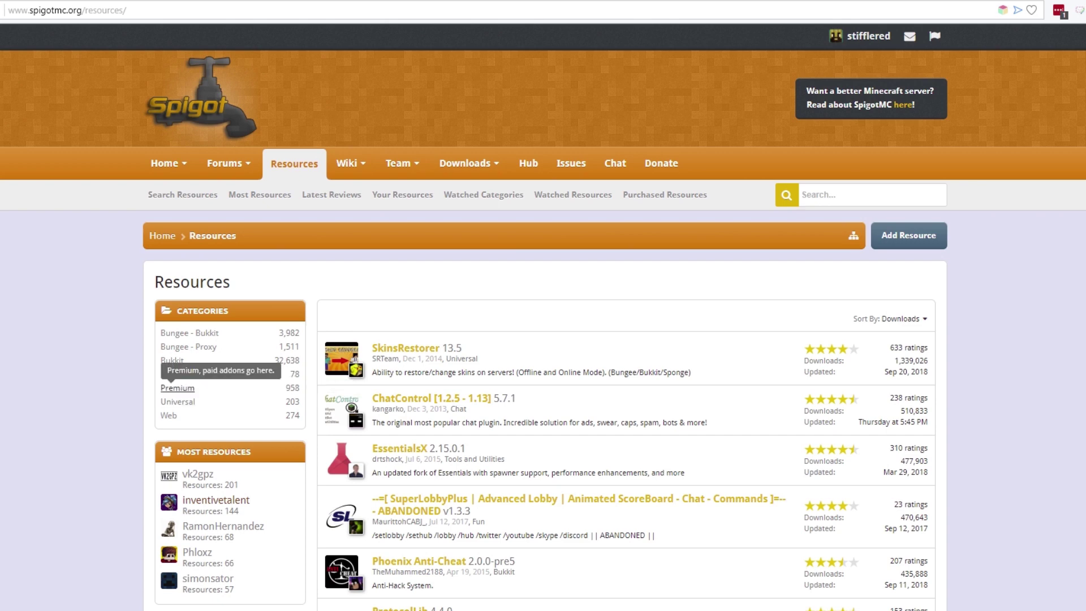
Open the Premium resource category and look over its paid plugins and their prices.
click(173, 388)
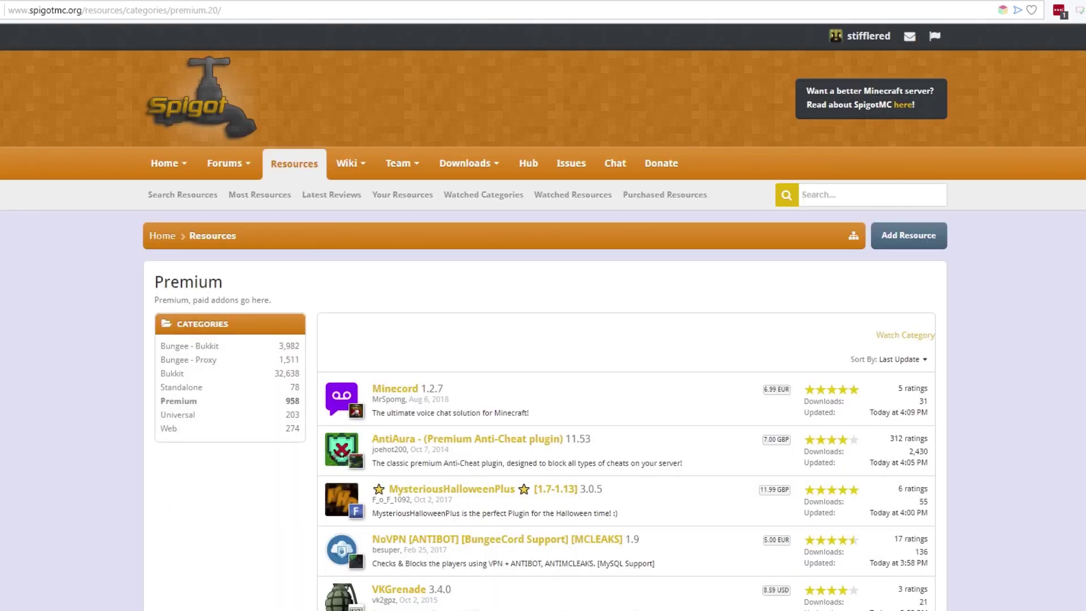
scroll(543, 317, down, 1)
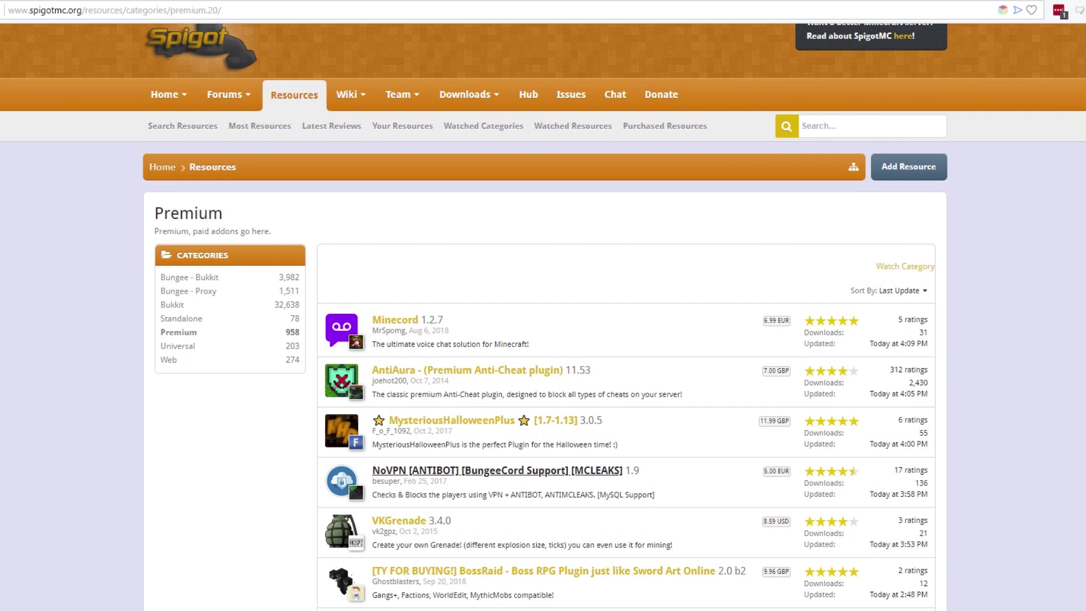
scroll(543, 317, down, 2)
scroll(543, 316, up, 3)
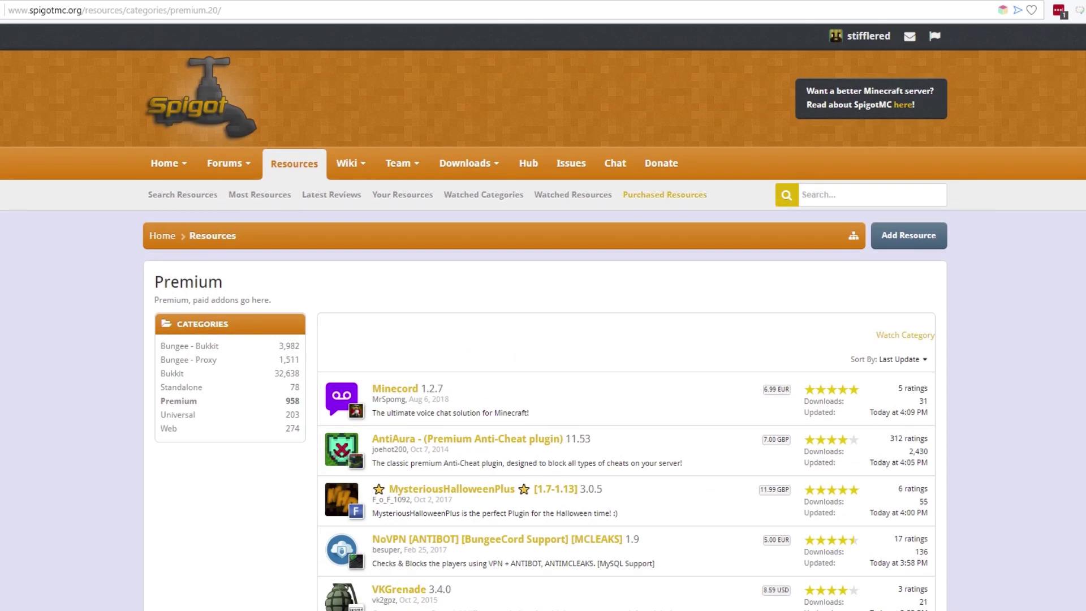
Open the account's Purchased Resources and look through the list of bought plugins.
click(665, 195)
scroll(544, 317, down, 5)
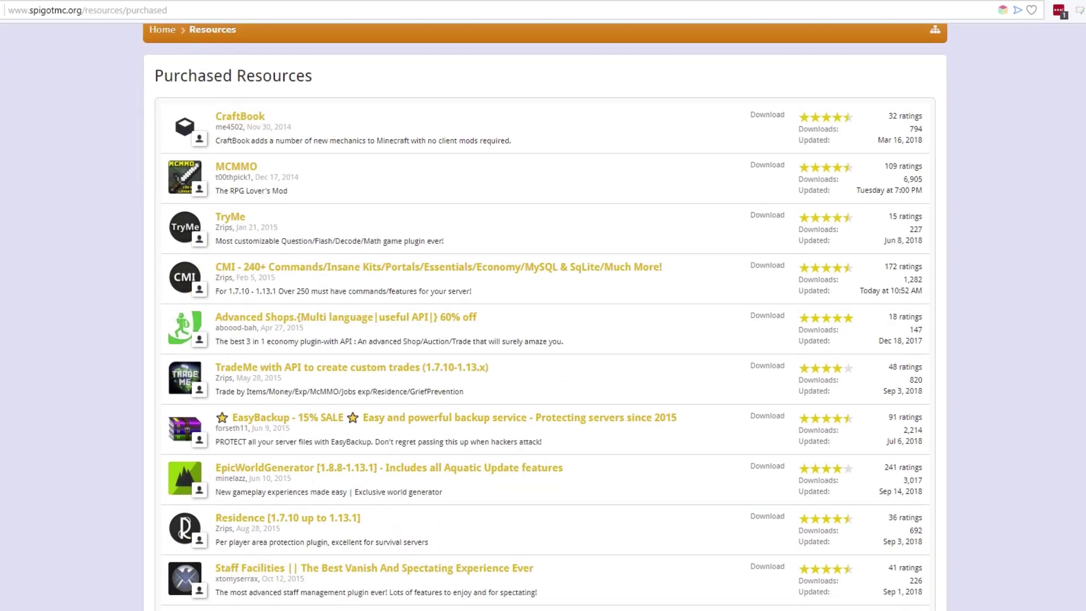
scroll(543, 317, down, 17)
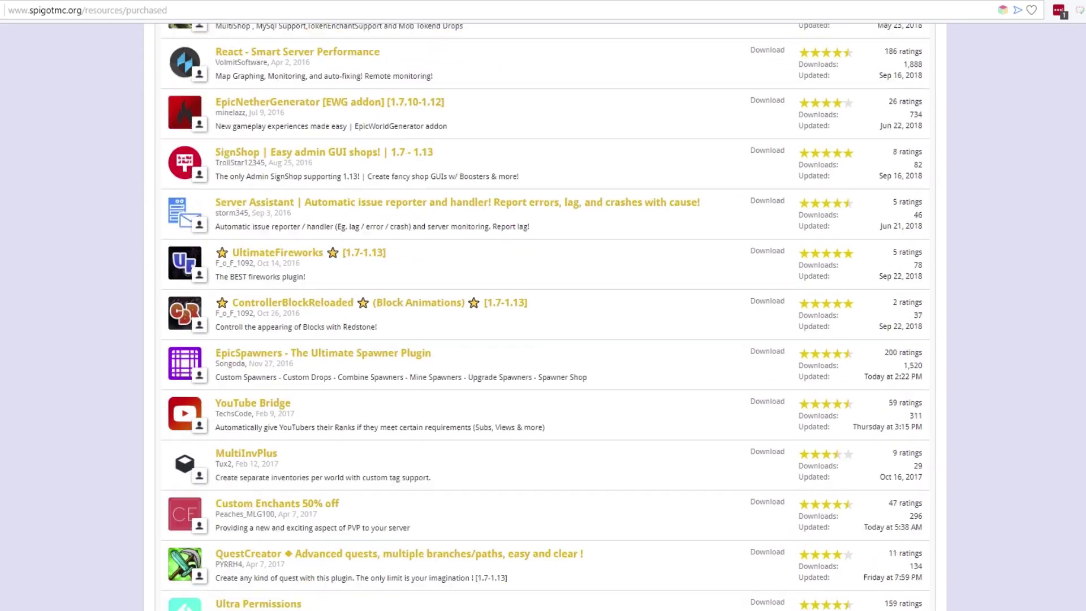
scroll(543, 317, down, 7)
scroll(543, 316, up, 20)
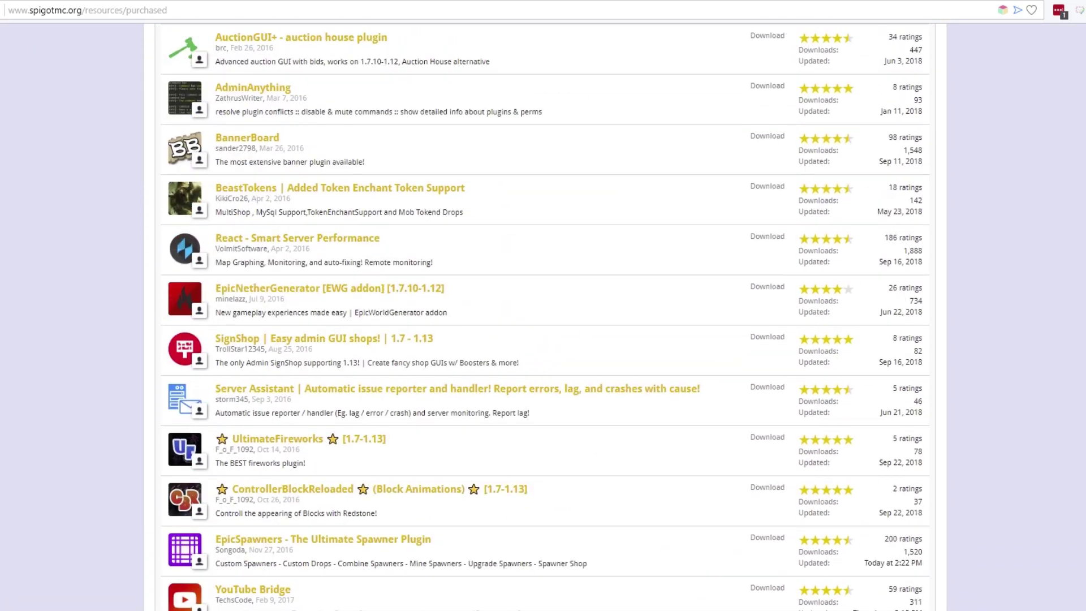
scroll(543, 317, up, 4)
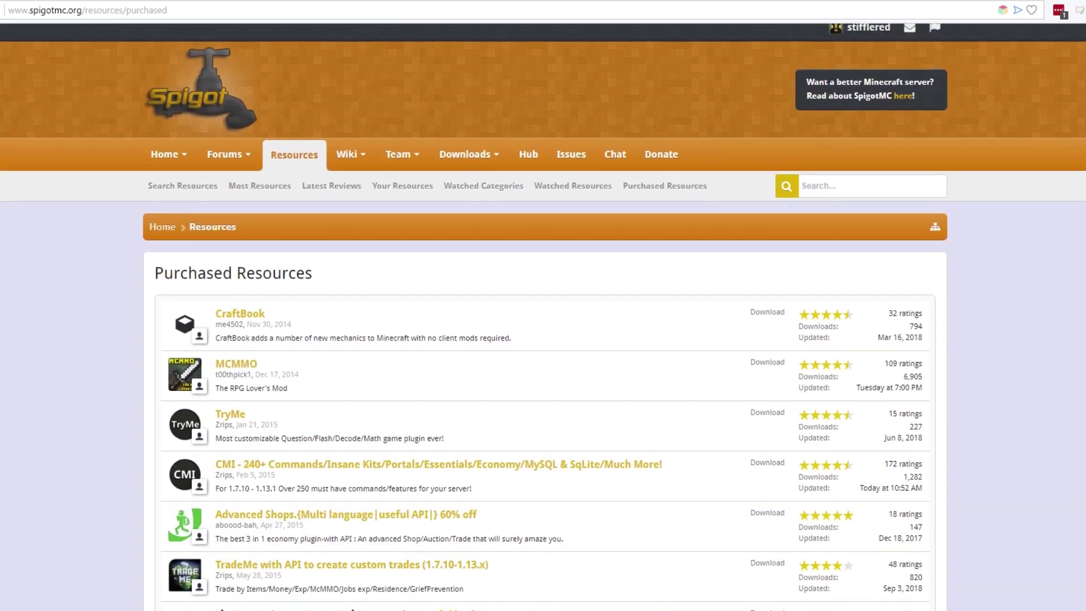
scroll(543, 317, down, 3)
scroll(543, 317, down, 6)
scroll(543, 317, up, 3)
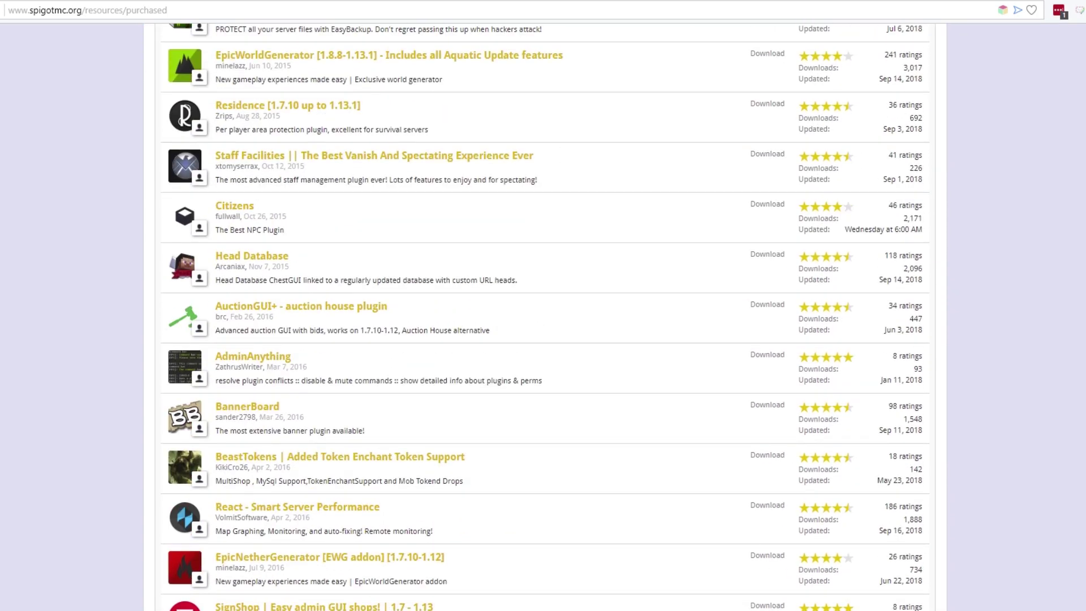
Show the list of resources published by the signed-in account.
scroll(543, 317, up, 10)
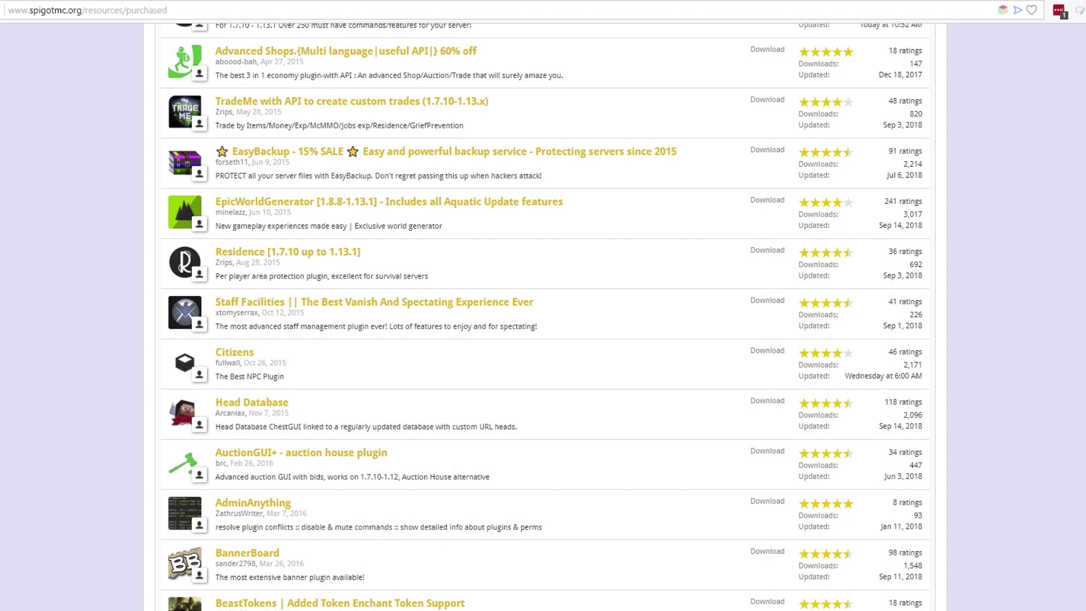
click(402, 195)
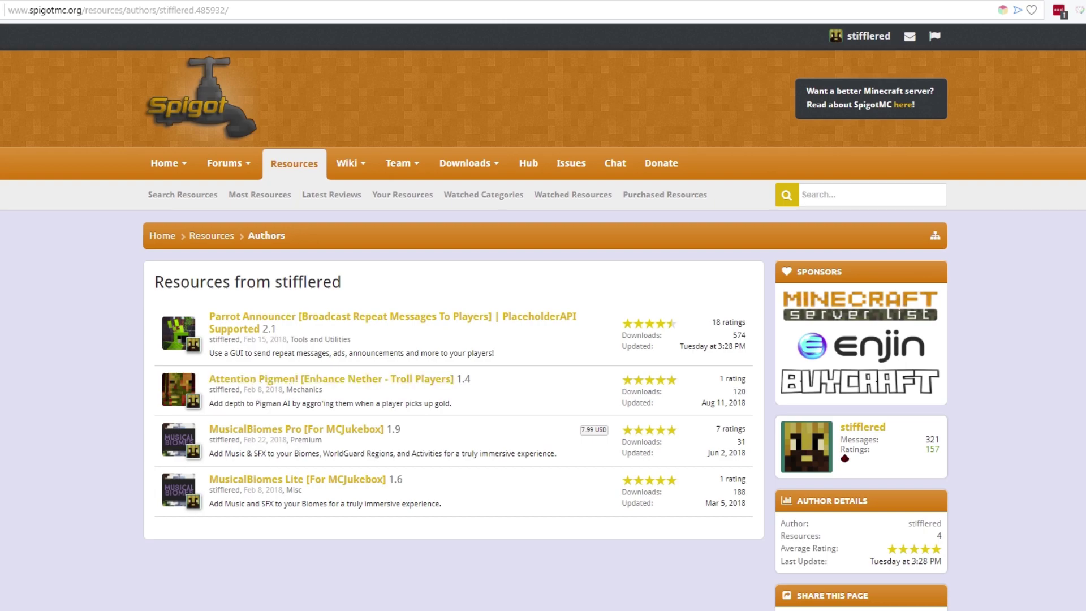
Switch to WinSCP and open the plugins folder on the server.
key(alt+Tab)
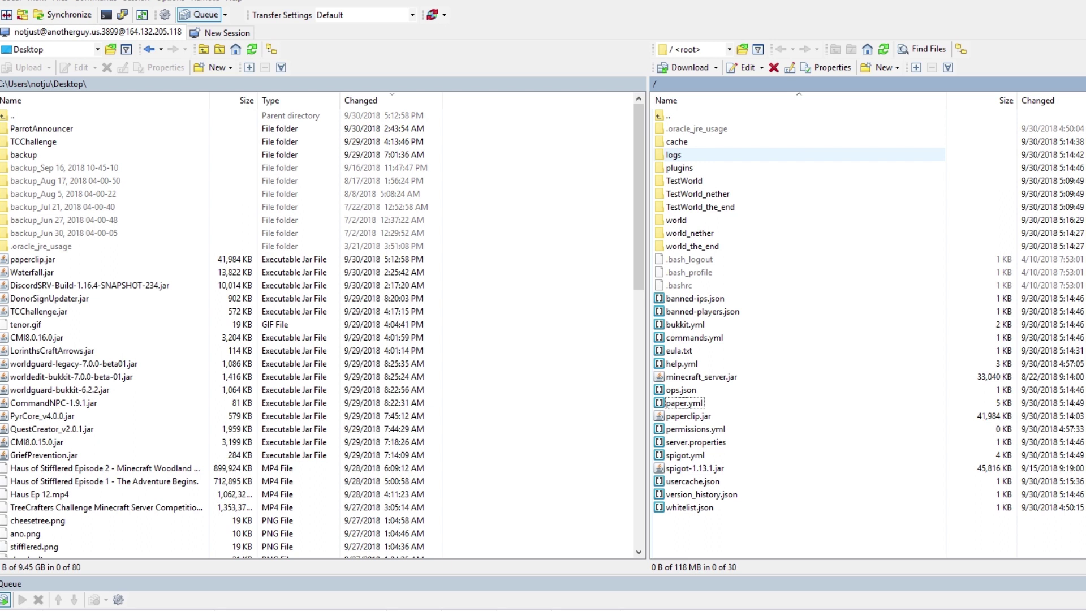
click(679, 167)
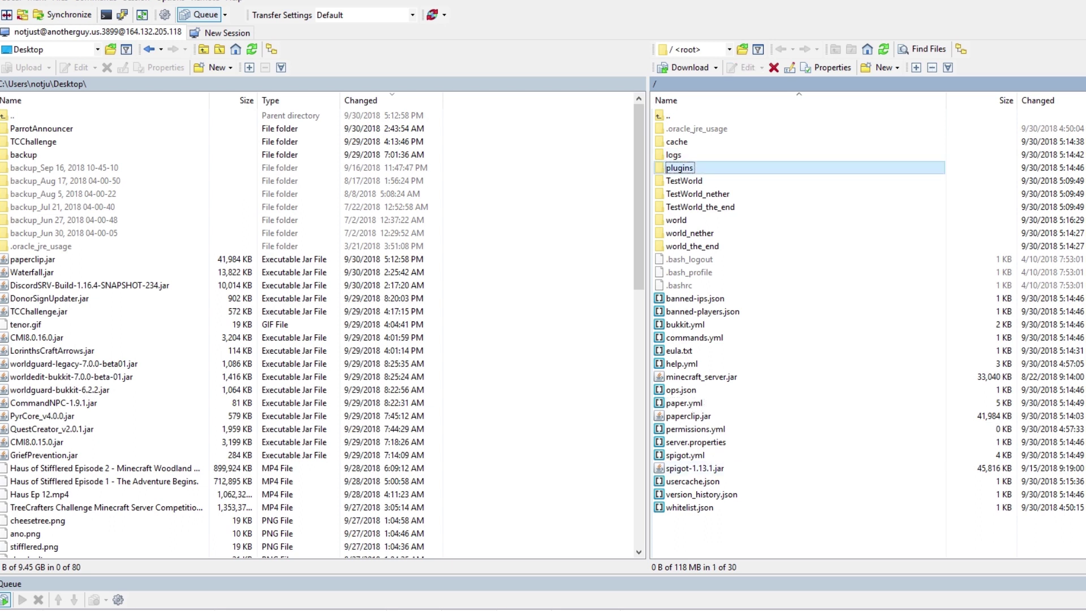
key(Return)
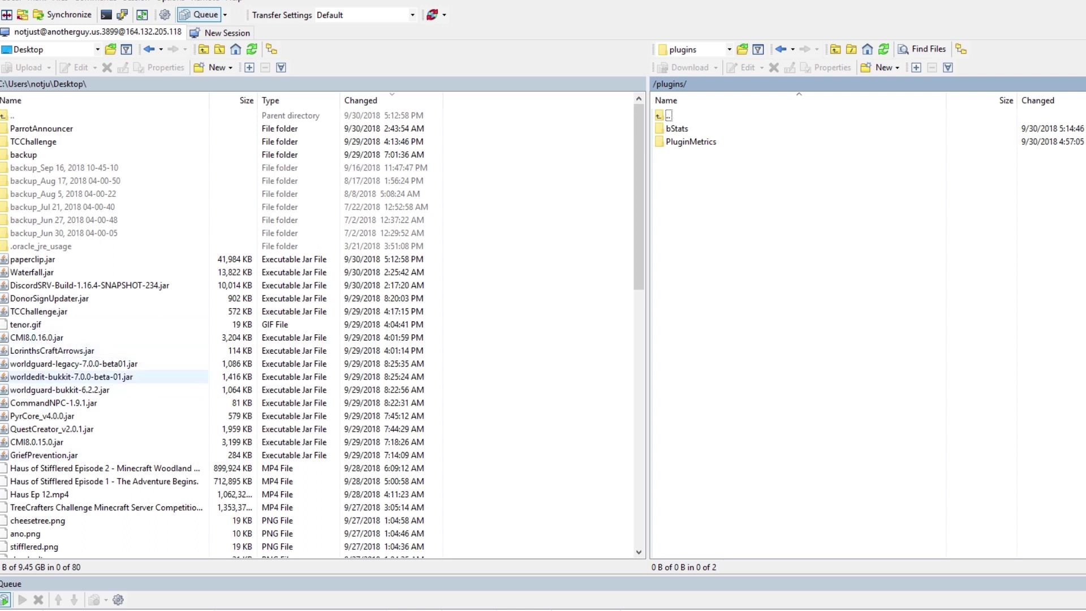
Upload the worldedit-bukkit-7.0.0-beta-01, worldguard-legacy-7.0.0-beta01, CMI8.0.15.0, GriefPrevention and DiscordSRV-Build-1.16.4-SNAPSHOT-234 jars from the Desktop to the server's plugins folder.
click(68, 377)
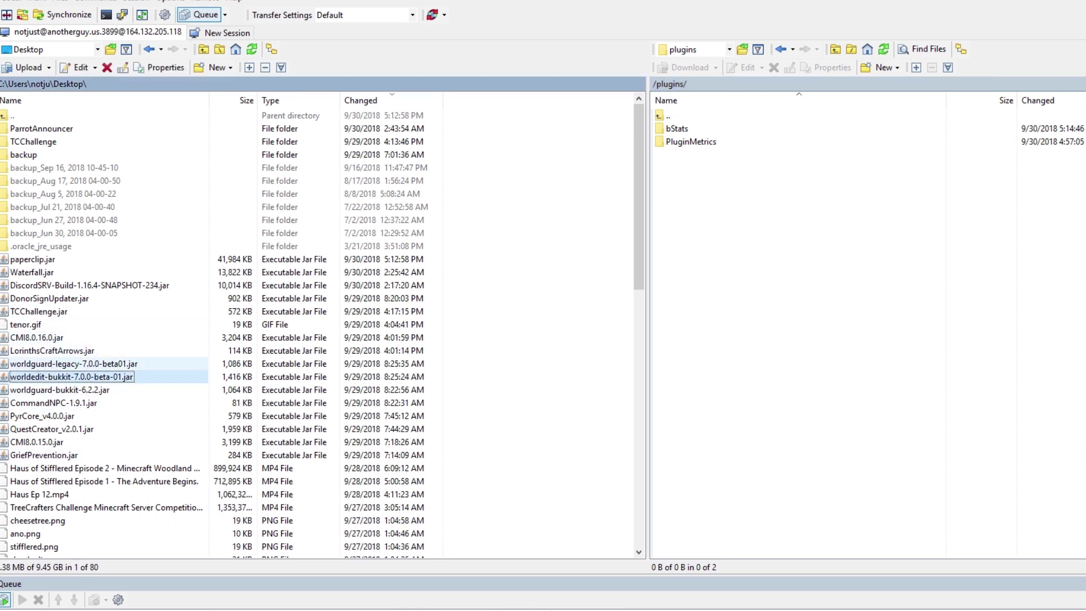
ctrl+click(73, 364)
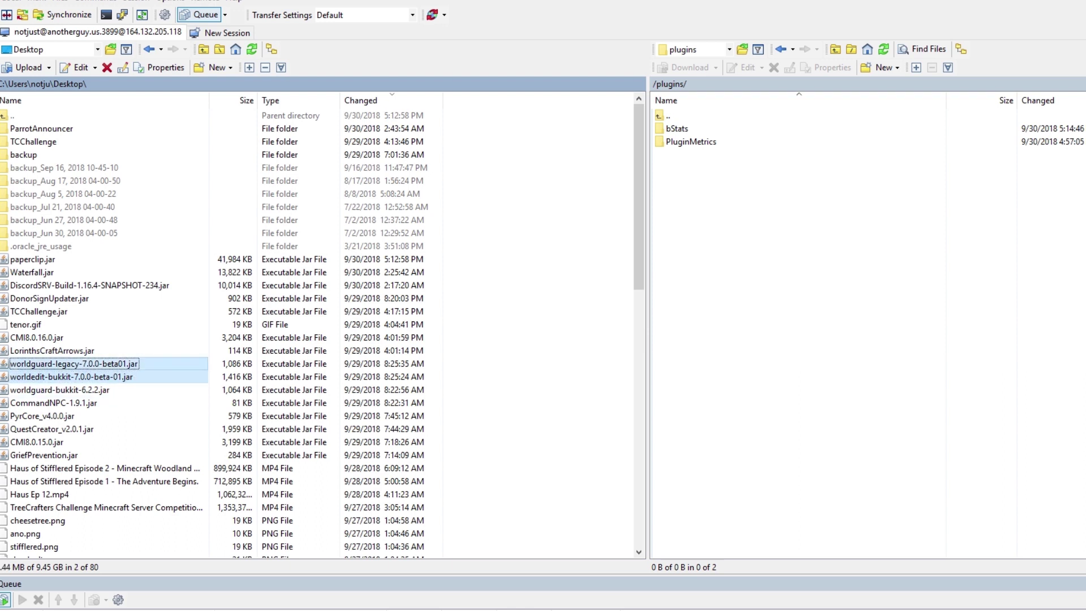
ctrl+click(38, 442)
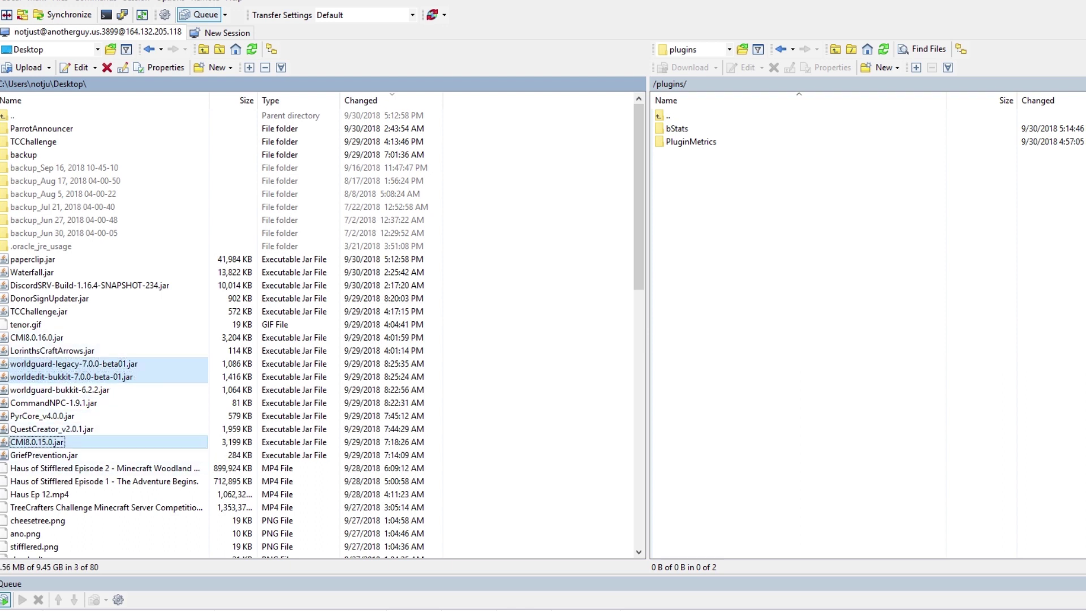
ctrl+click(44, 455)
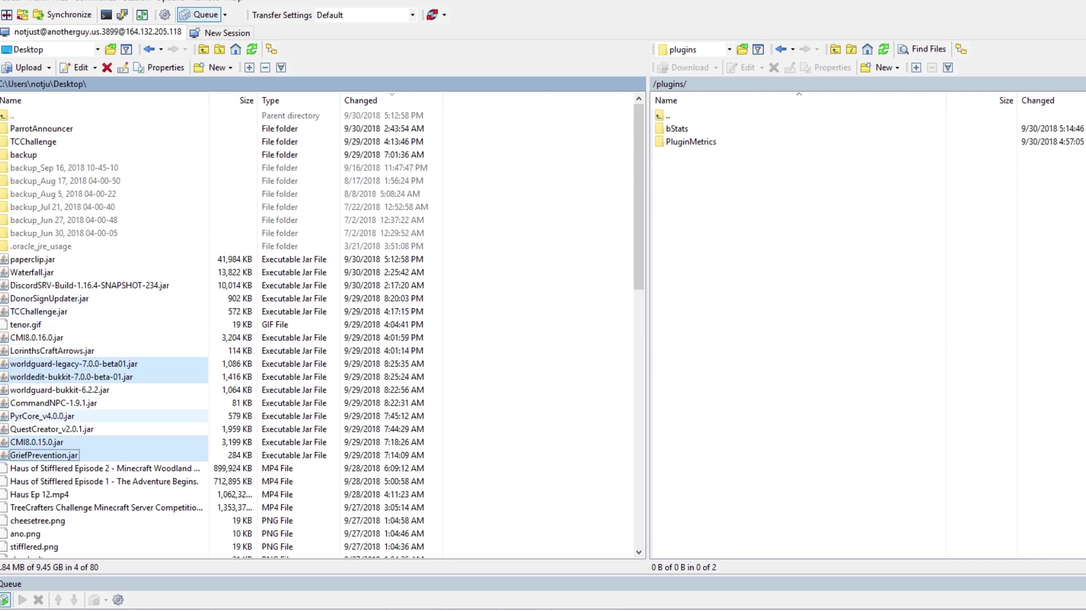
scroll(102, 396, down, 2)
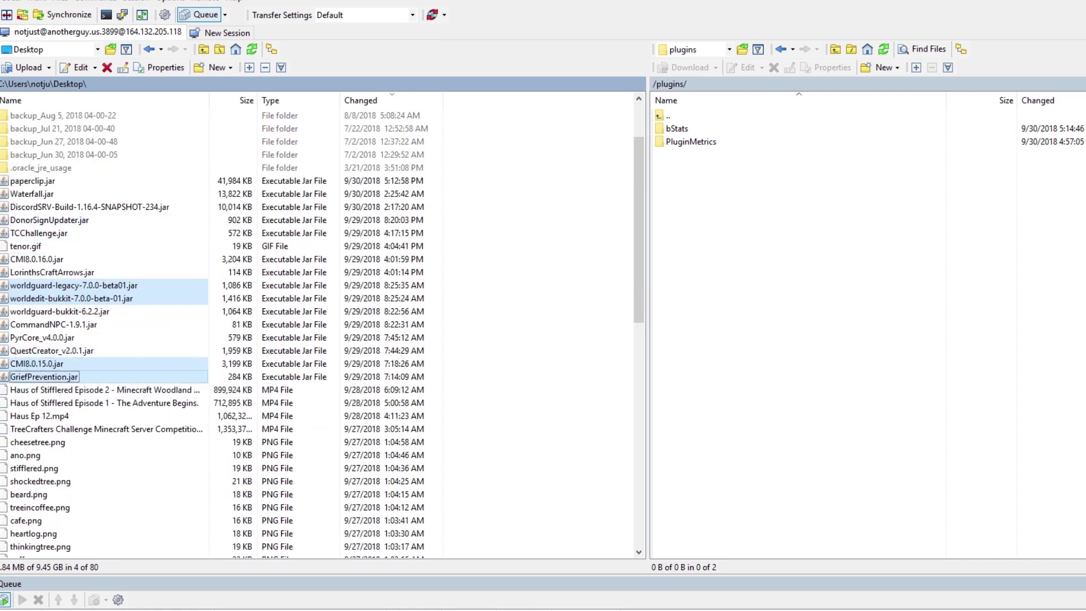
scroll(102, 316, down, 1)
ctrl+click(164, 168)
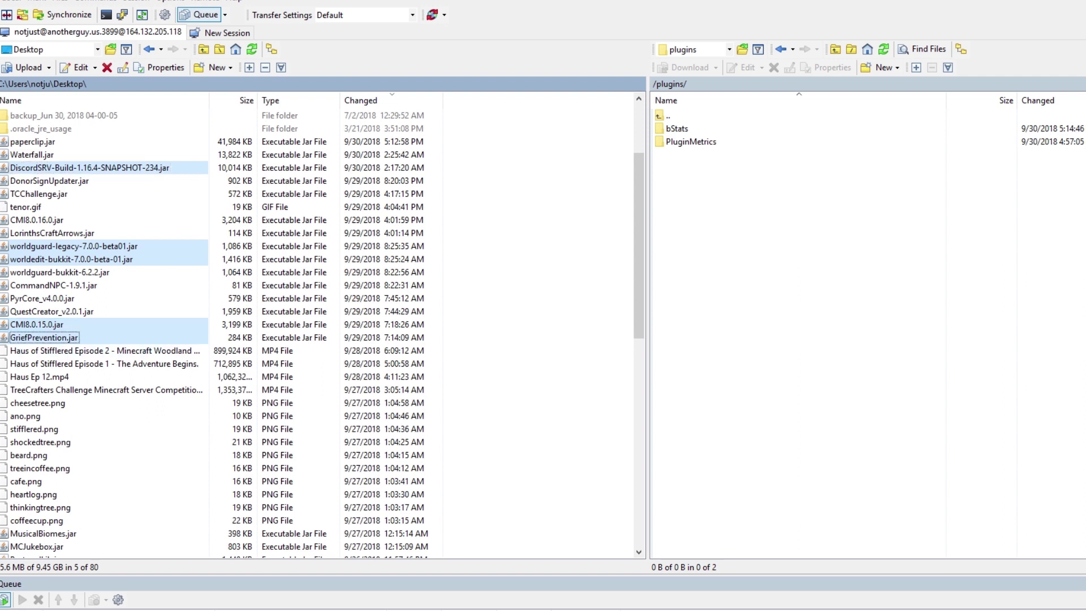
key(F5)
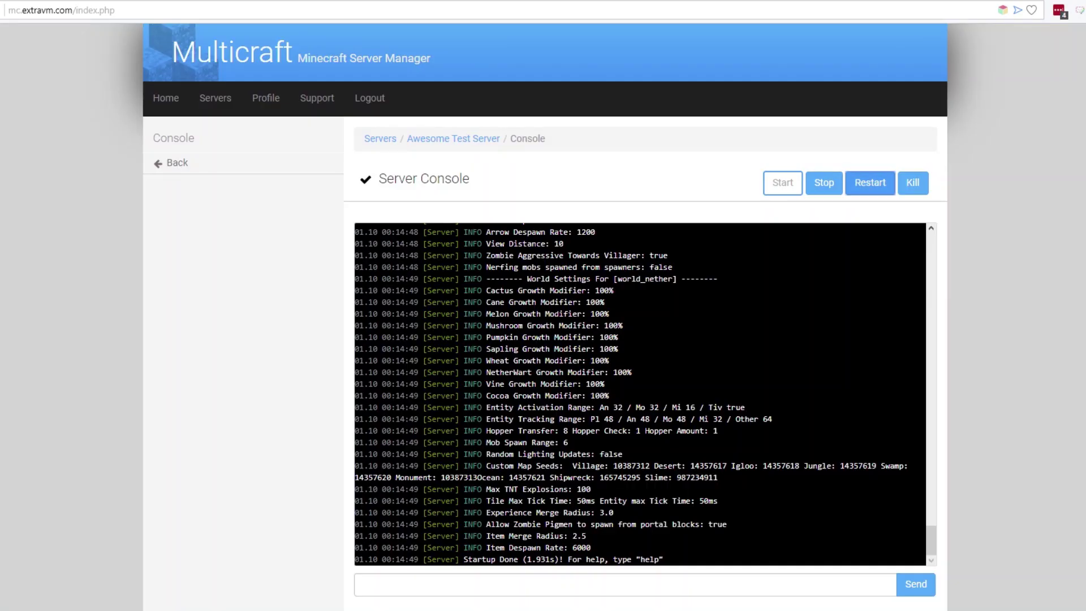
Switch to the Multicraft console, restart Awesome Test Server, and look through its console log.
key(Return)
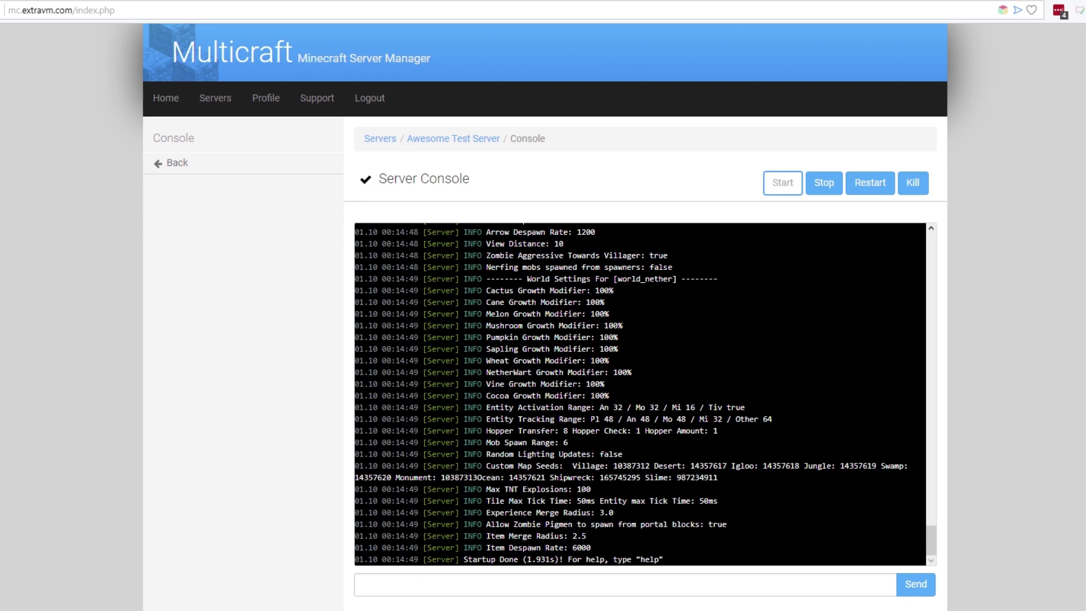
scroll(543, 317, down, 1)
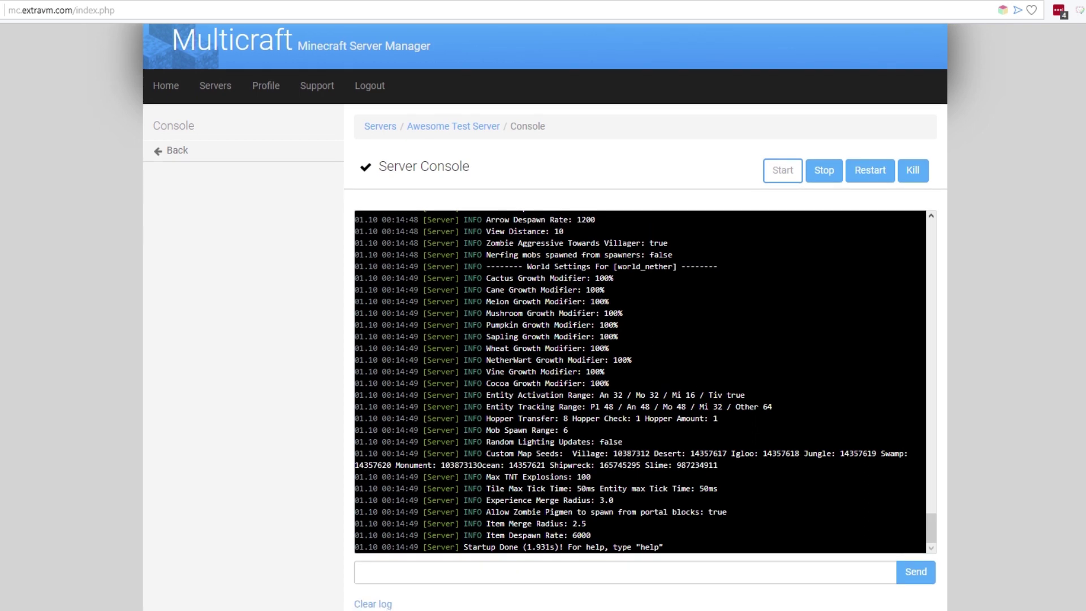
scroll(640, 382, up, 6)
scroll(640, 382, up, 6)
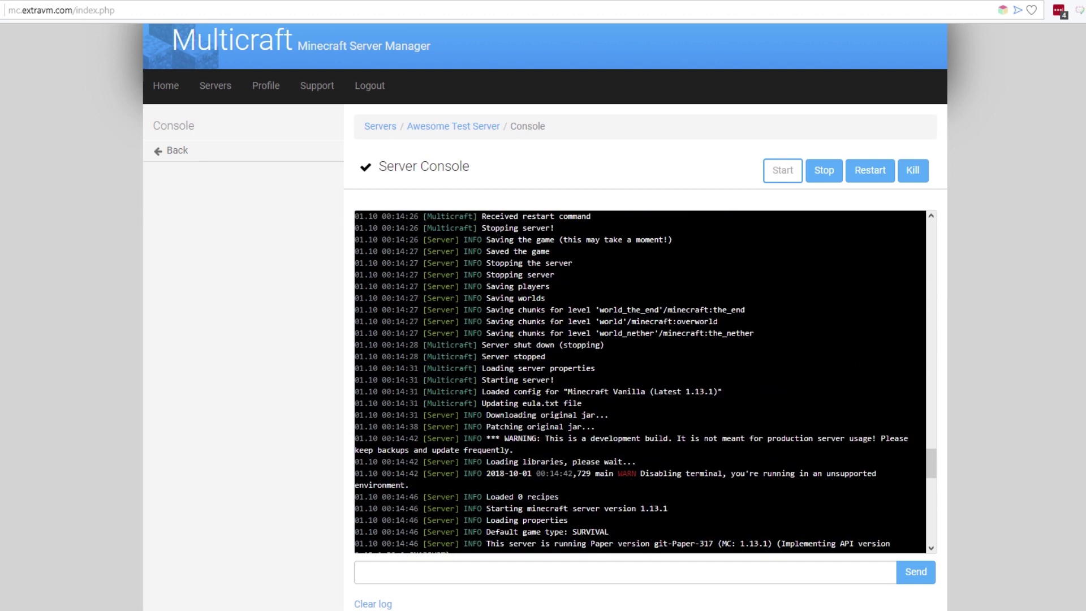
scroll(640, 382, down, 12)
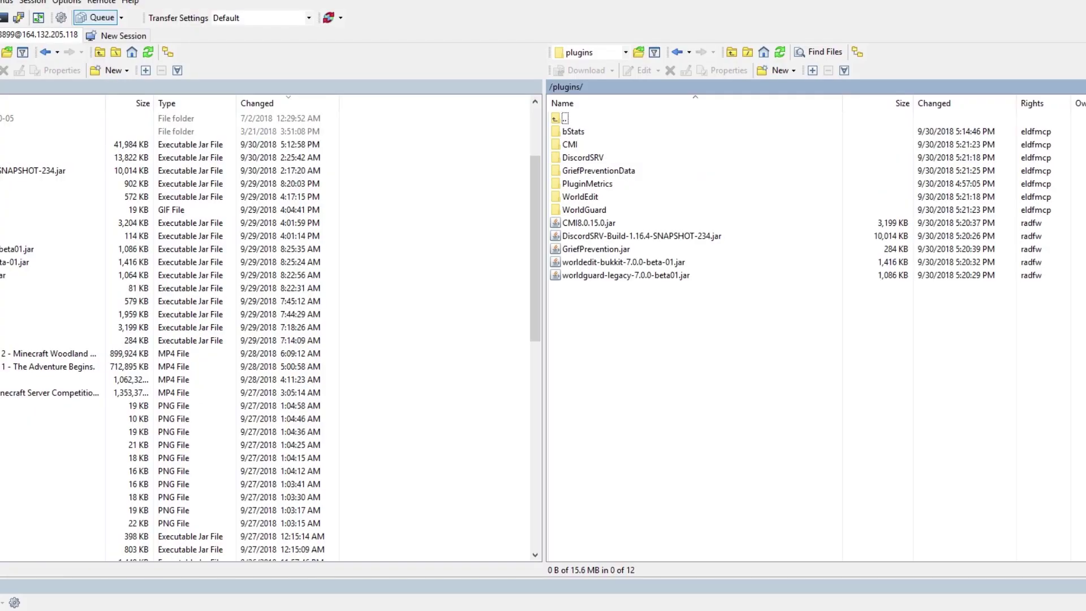
Switch back to WinSCP and look over the plugin data folders inside the server's plugins folder.
right_click(645, 367)
click(671, 389)
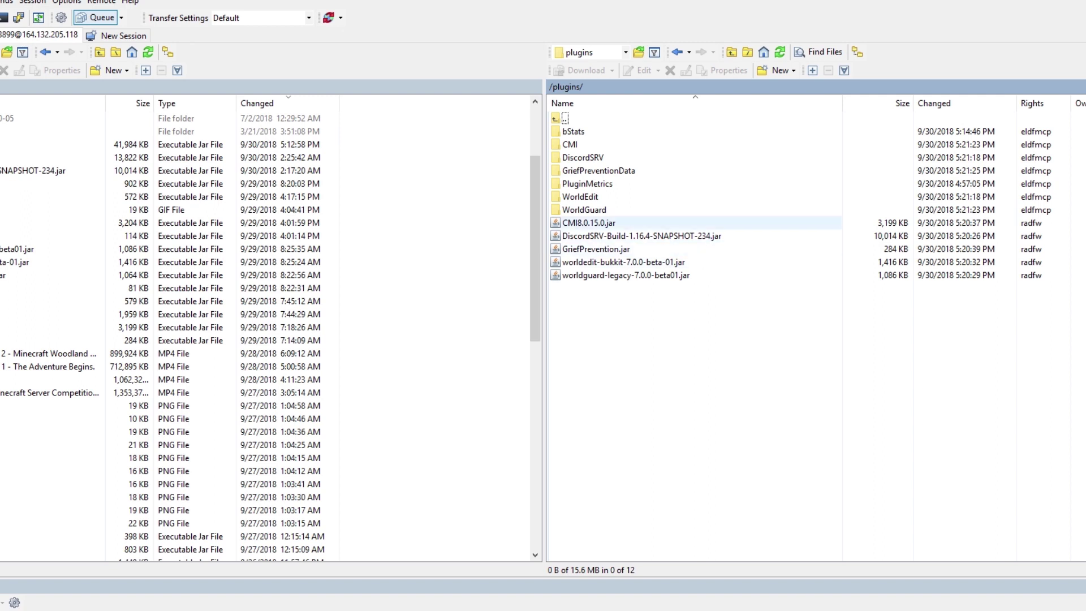
click(585, 210)
click(582, 196)
key(Up)
key(Up)
key(Up)
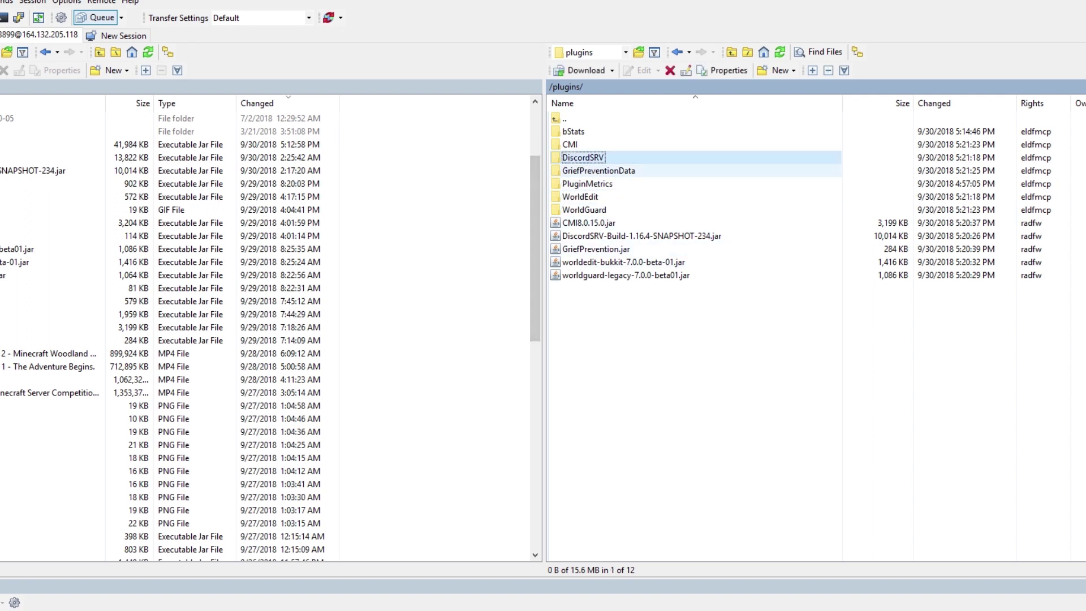
Open config.yml from the GriefPreventionData folder to view its settings, and return to the plugins folder in WinSCP.
double_click(598, 170)
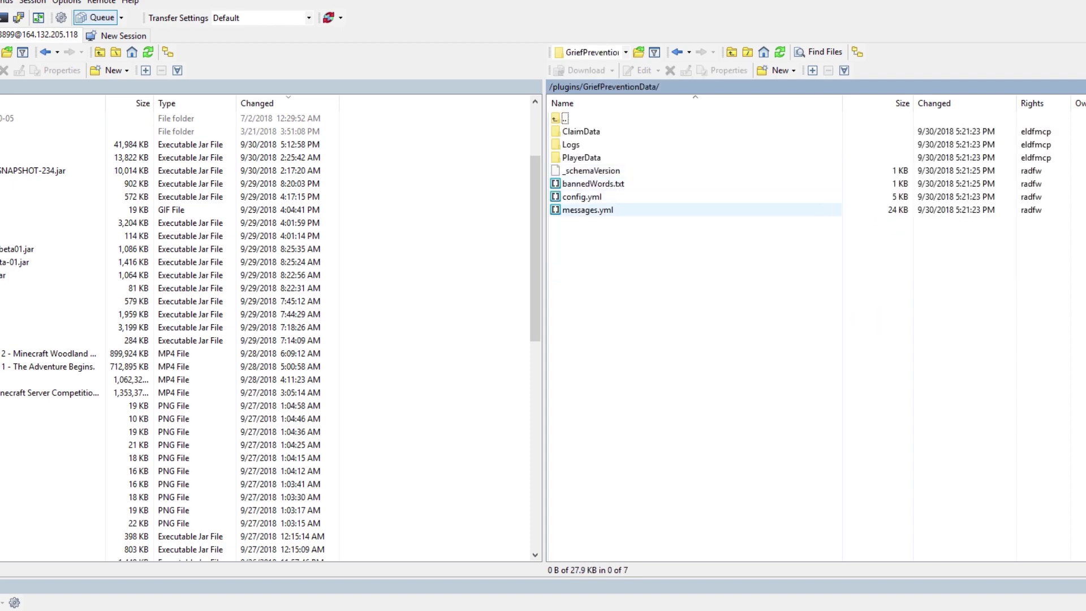
double_click(586, 197)
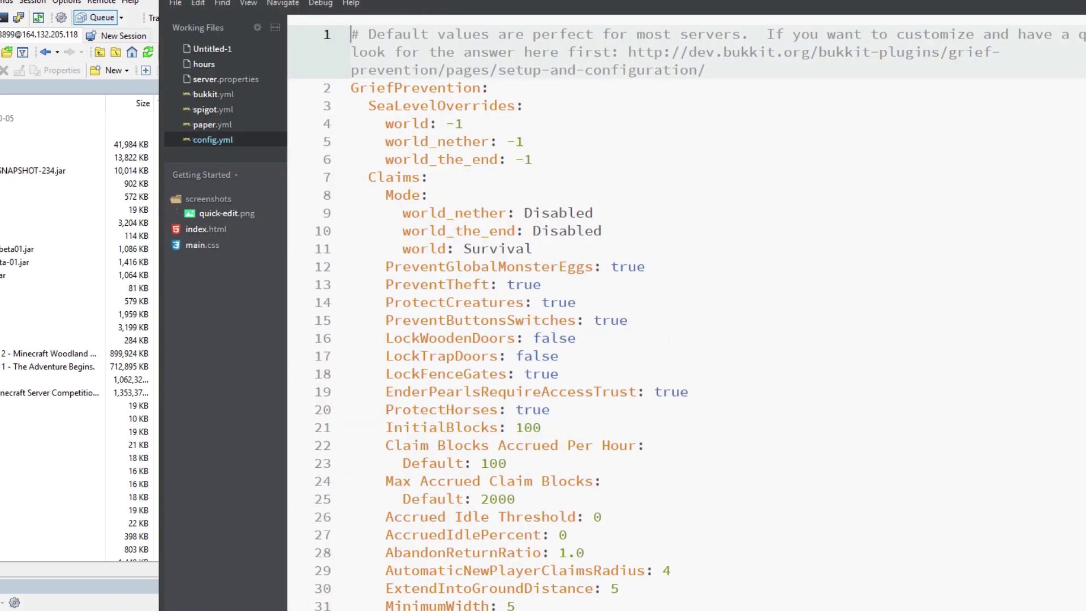
key(alt+Tab)
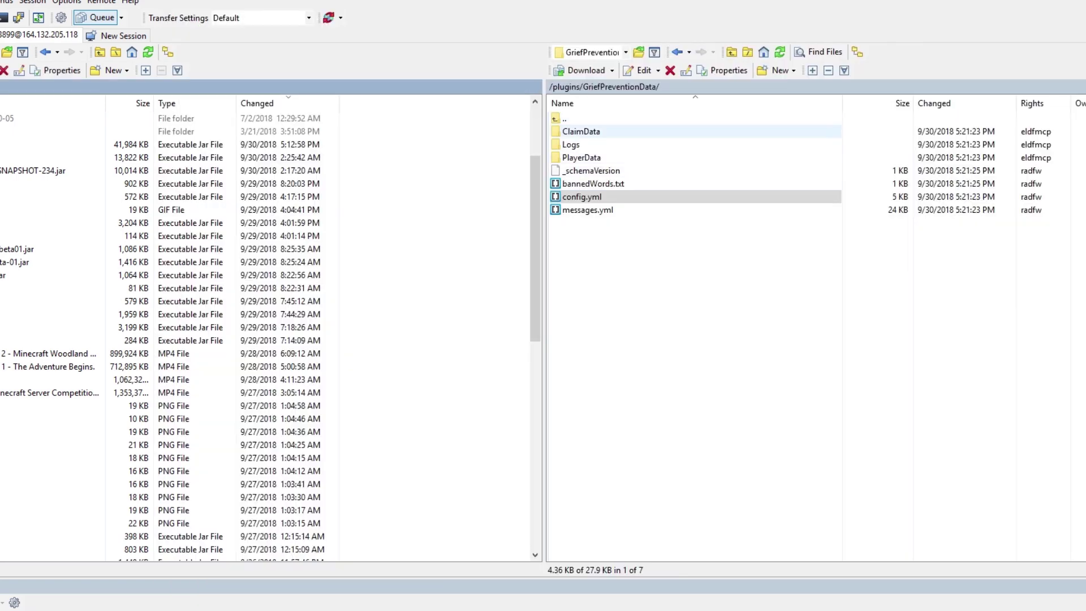
click(582, 132)
click(582, 158)
double_click(571, 118)
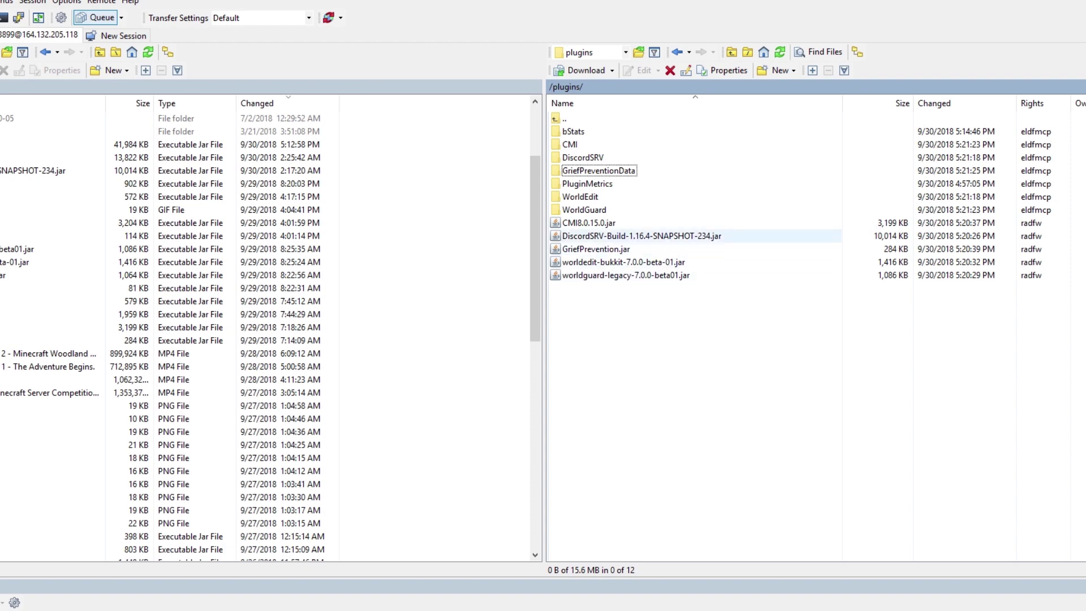
Switch to Minecraft, refresh the multiplayer server list, and join the entry named Minecraft Server.
key(alt+Tab)
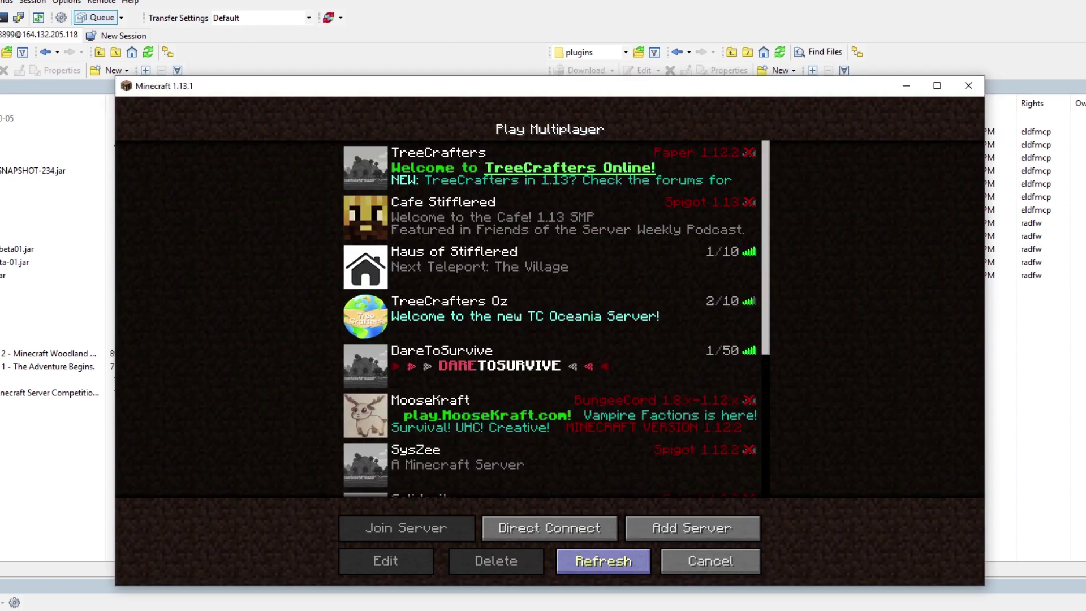
click(604, 561)
scroll(373, 290, down, 5)
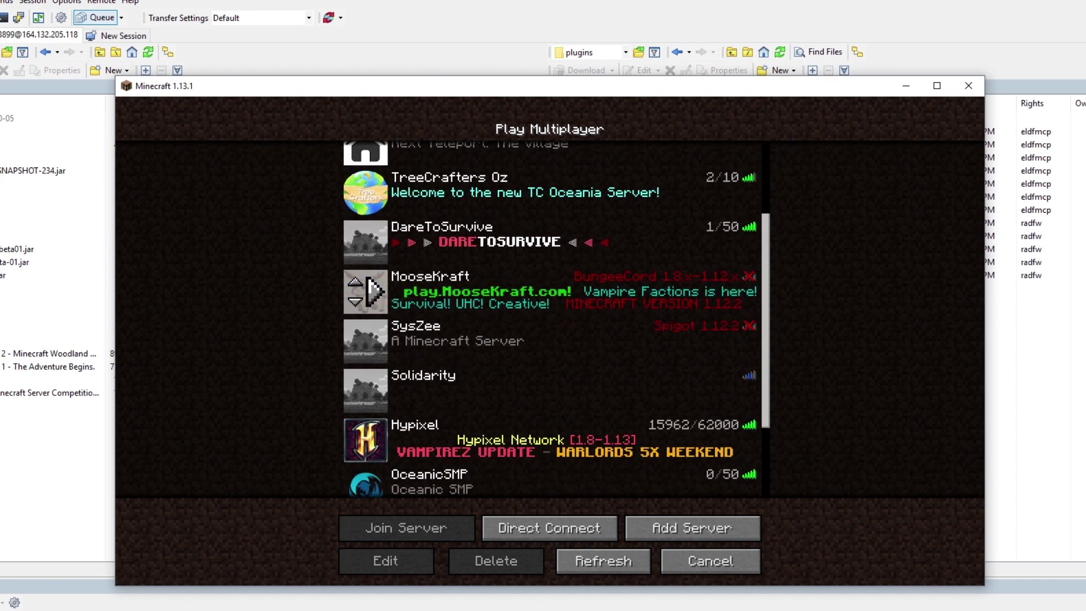
scroll(367, 291, down, 3)
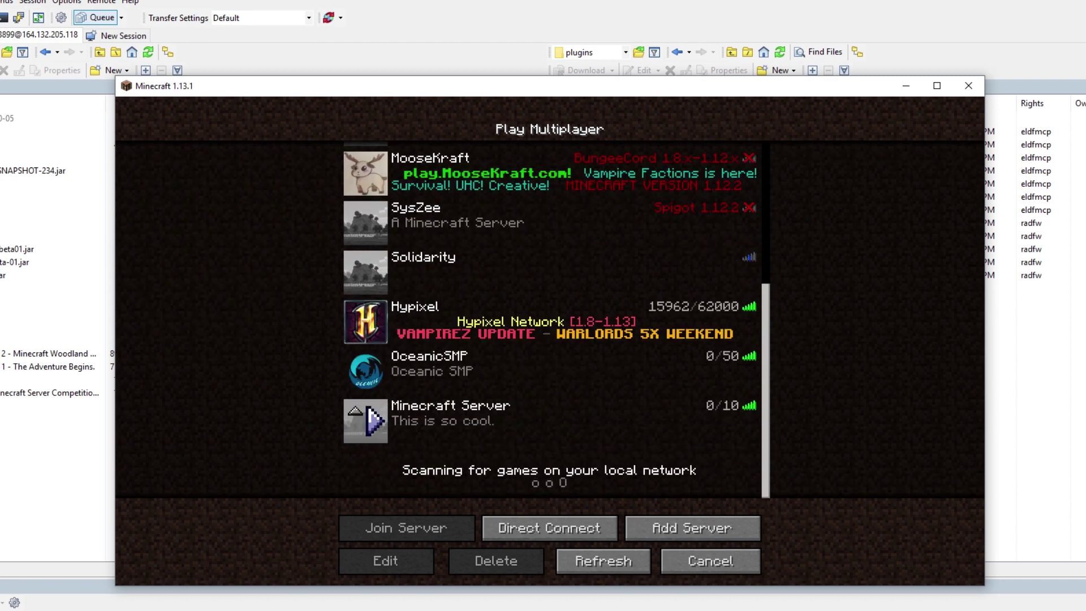
click(374, 422)
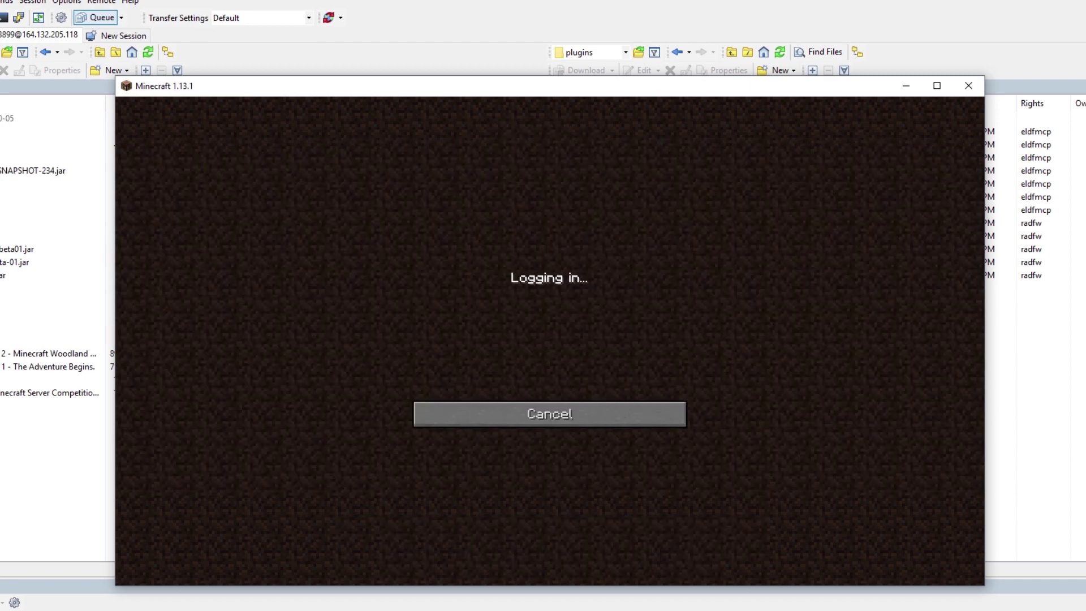